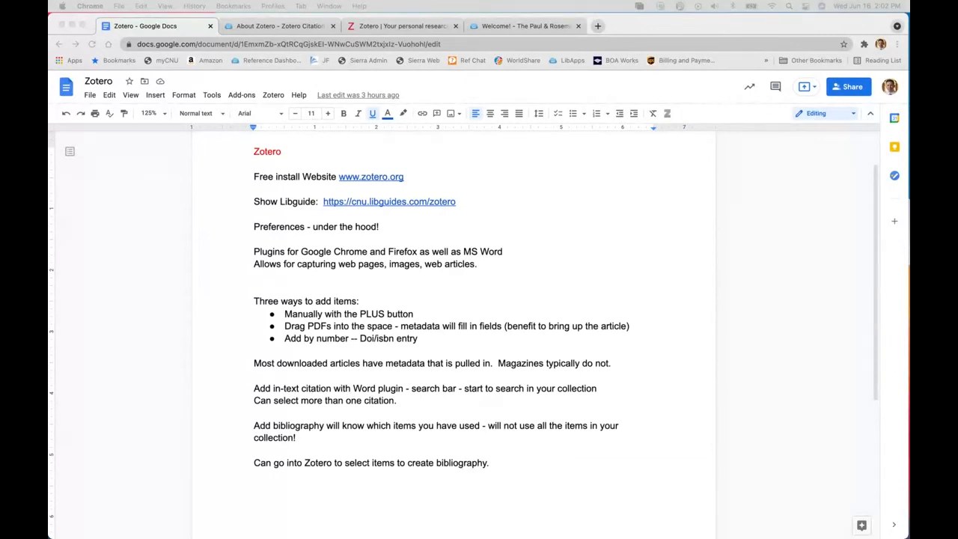
# Open the zotero.org home page and look over the download section and the sample library preview.
pyautogui.click(410, 27)
pyautogui.scroll(5, 414, 172)
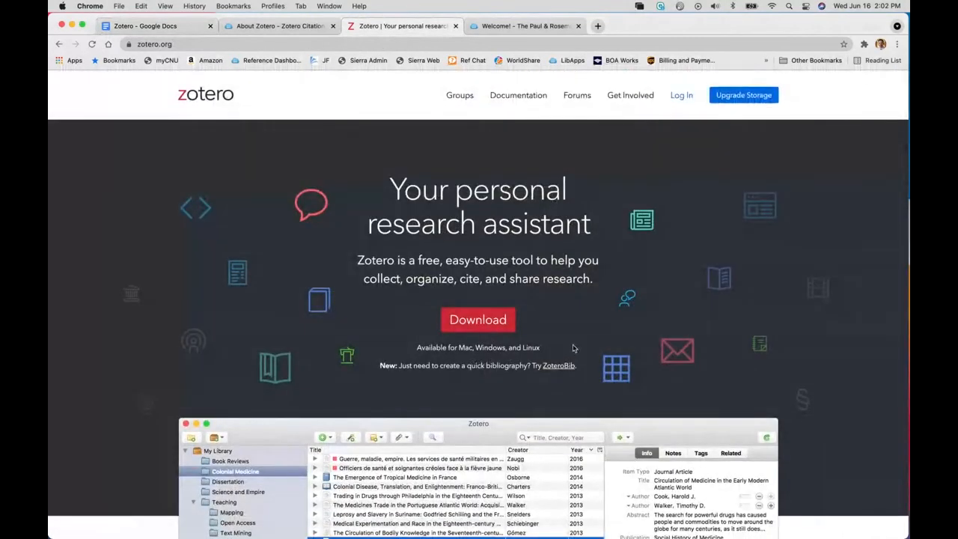
pyautogui.scroll(-2, 527, 331)
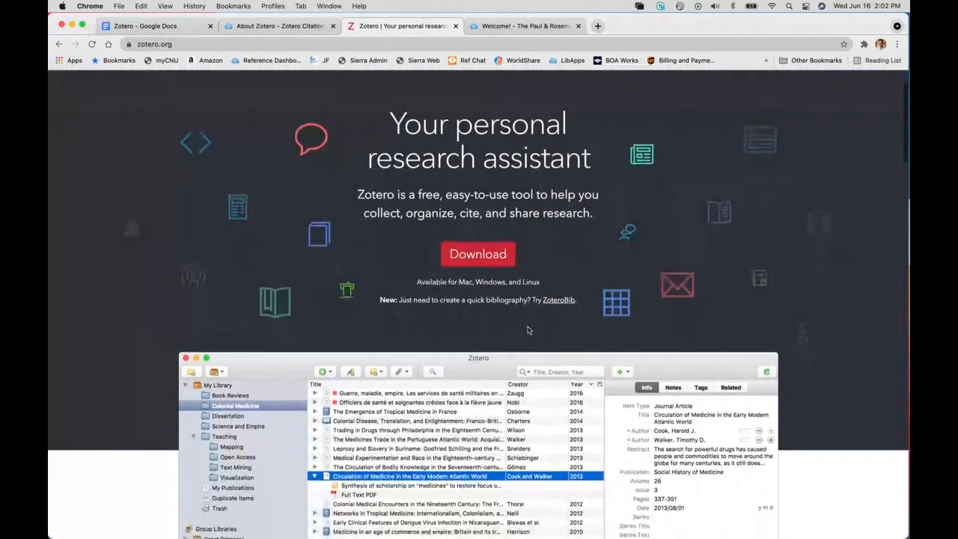
pyautogui.scroll(-1, 528, 330)
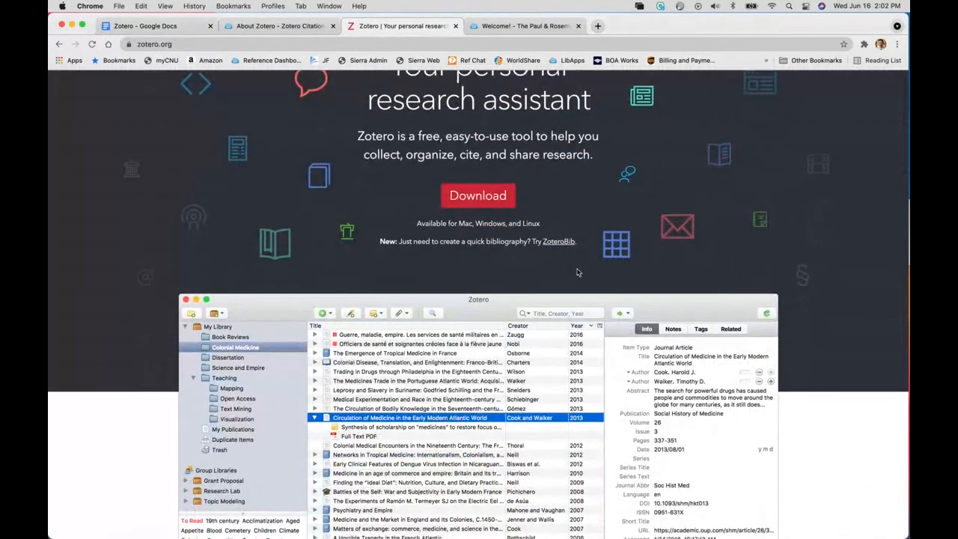
pyautogui.scroll(-1, 577, 272)
pyautogui.scroll(-2, 577, 273)
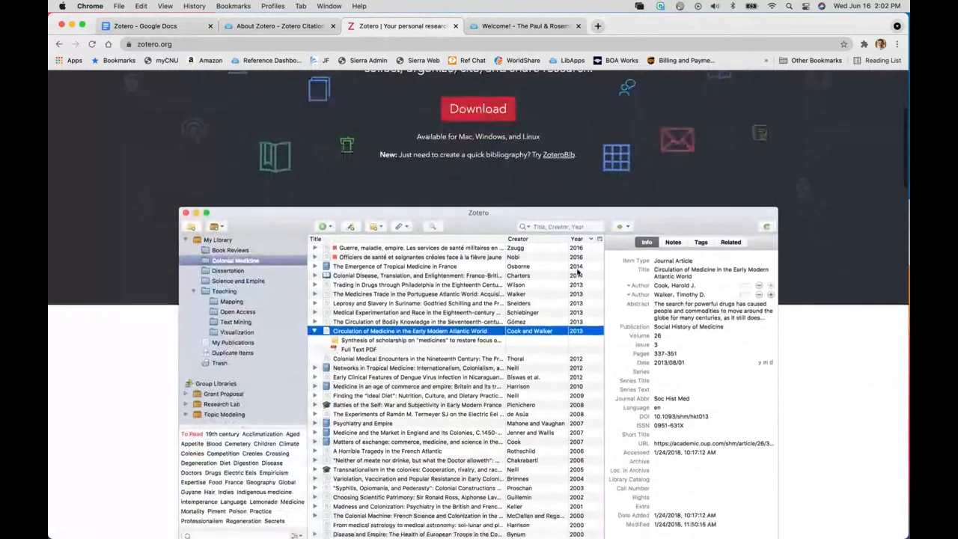
pyautogui.scroll(-1, 579, 274)
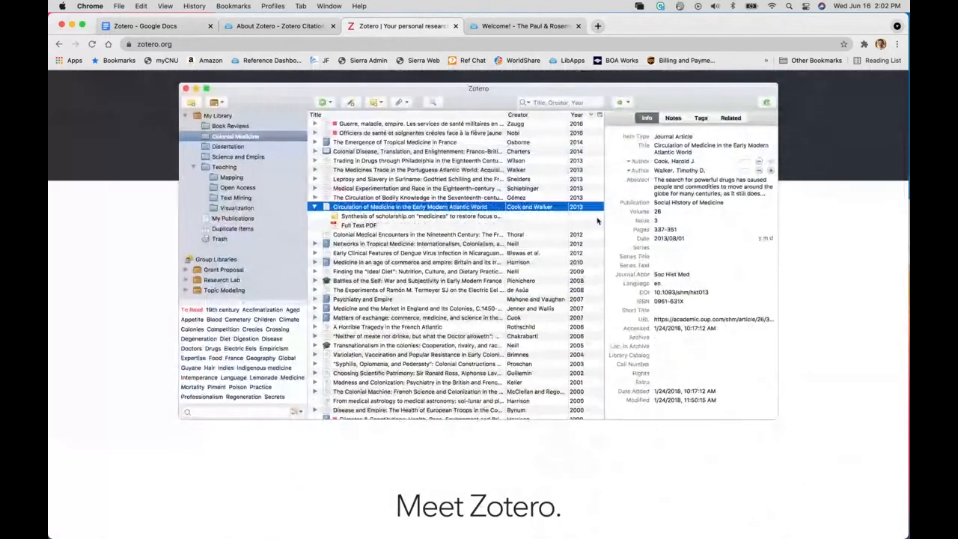
pyautogui.scroll(-5, 512, 325)
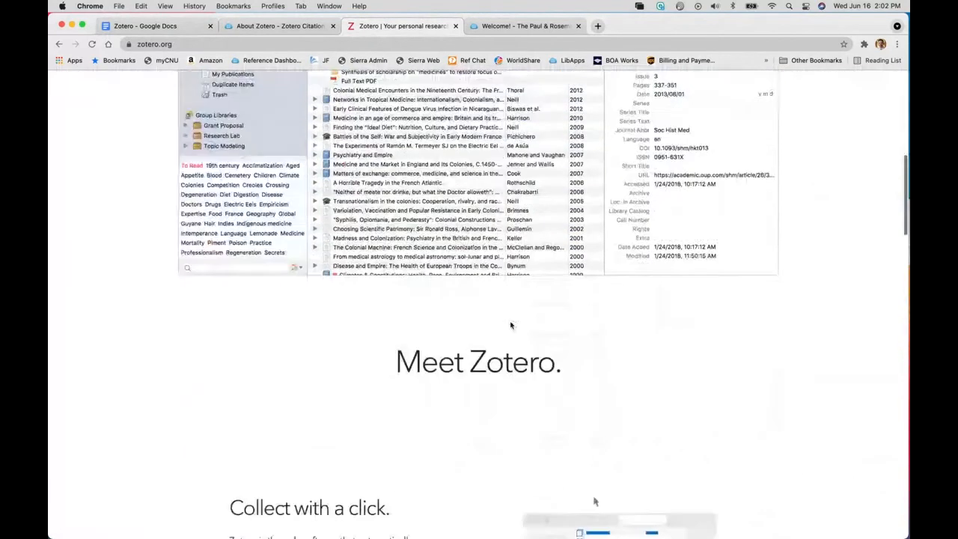
pyautogui.scroll(10, 511, 325)
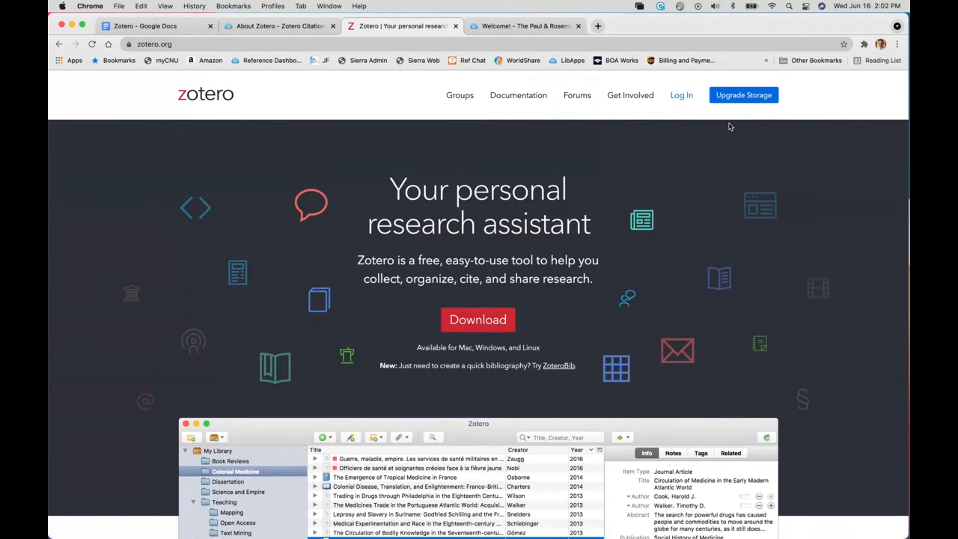
# Look through the Zotero LibGuide's Installation, Collect, Manage, and Organize Content, and Bibliographies, Citations, and Reports pages, ending on About Zotero.
pyautogui.click(277, 26)
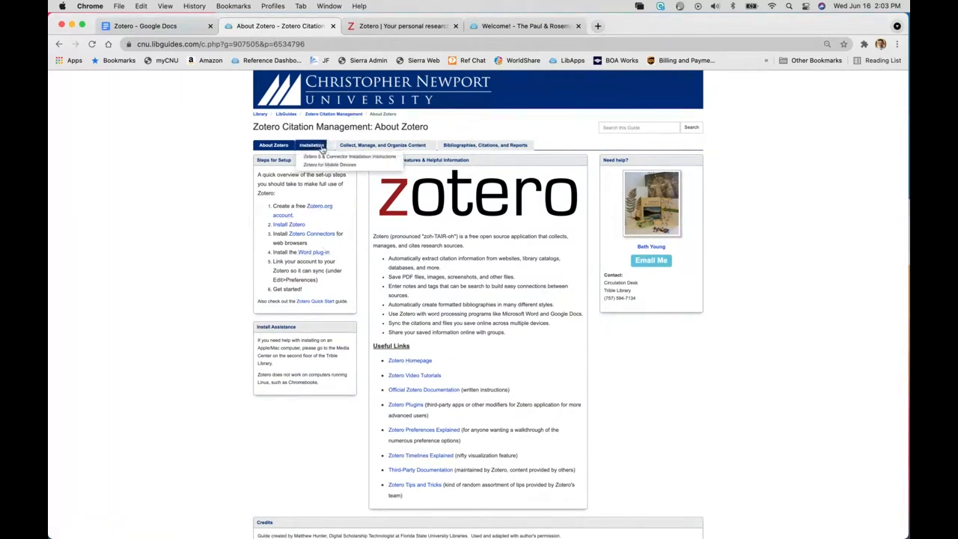
pyautogui.click(321, 147)
pyautogui.moveTo(358, 150)
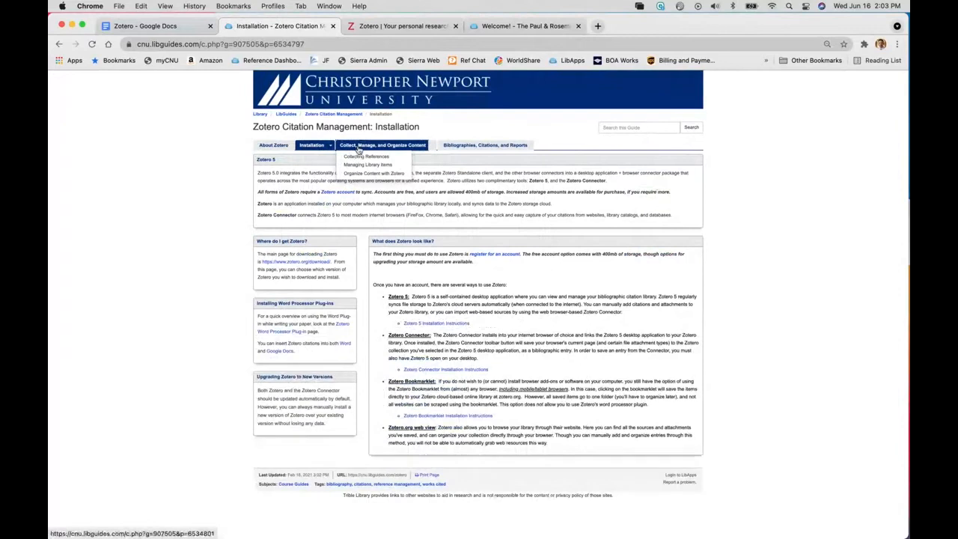
pyautogui.click(357, 148)
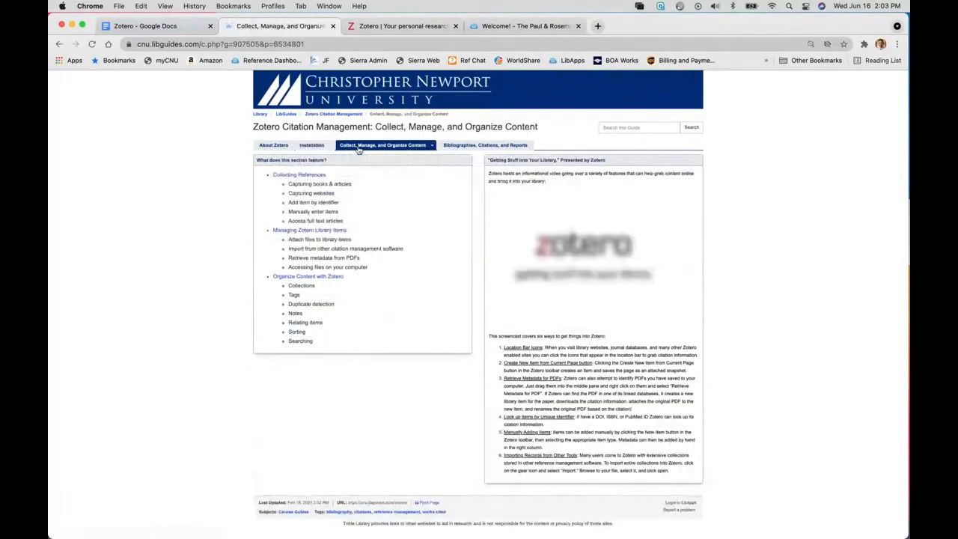
pyautogui.click(463, 146)
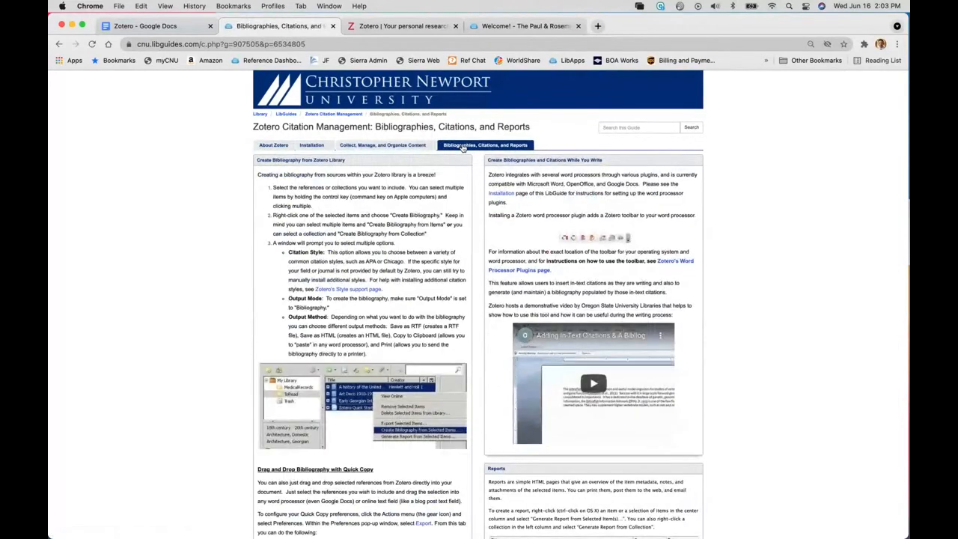
pyautogui.click(272, 146)
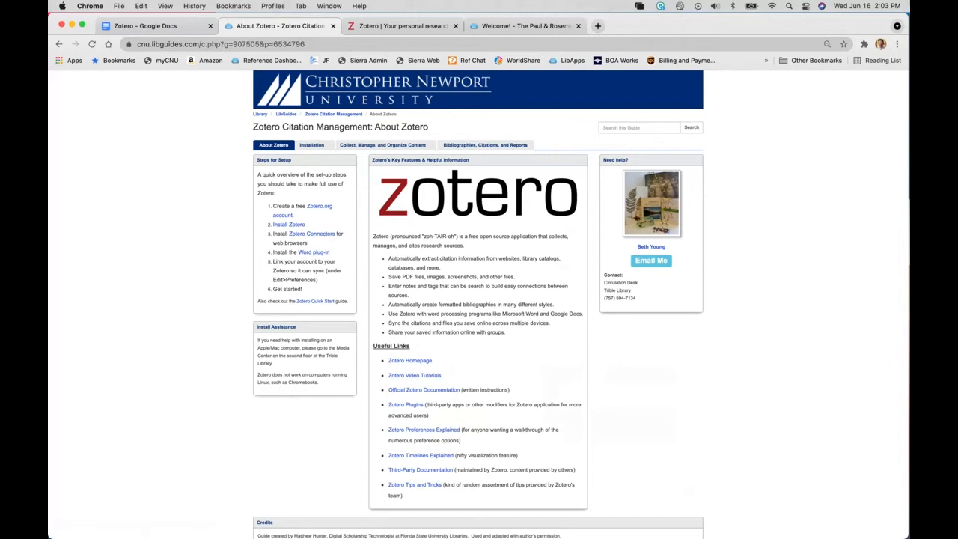
# Switch to the Zotero desktop app and open its preferences at the General settings.
pyautogui.moveTo(909, 34); pyautogui.dragTo(349, 47)
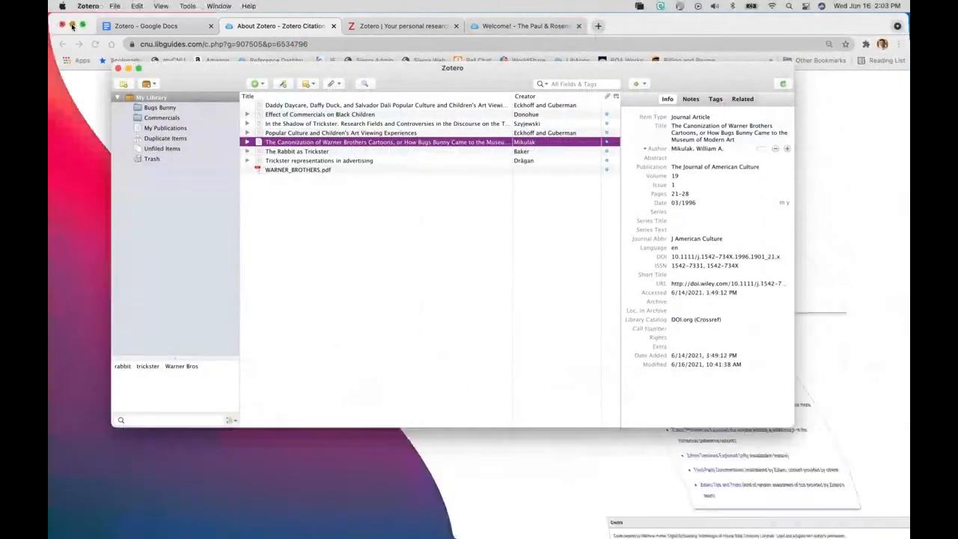
pyautogui.moveTo(429, 83); pyautogui.dragTo(466, 95)
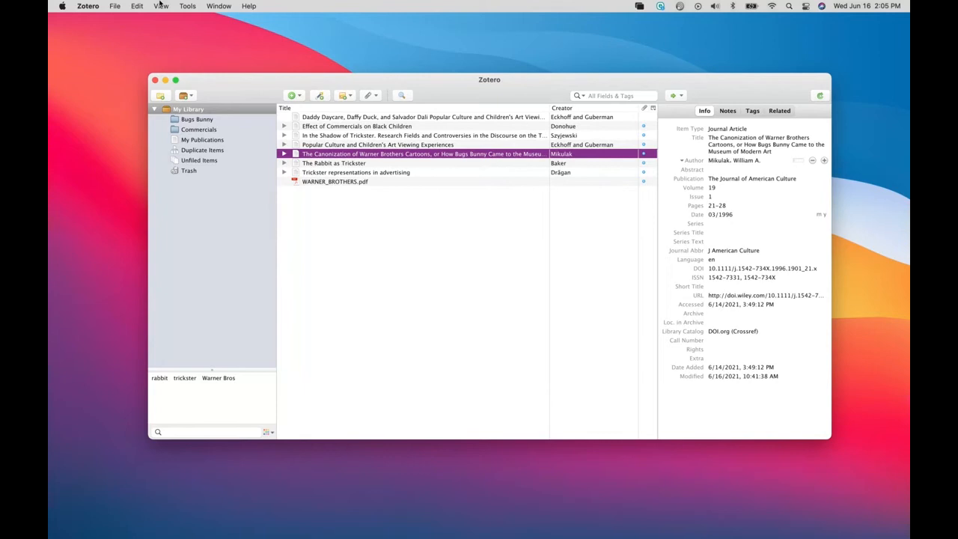
pyautogui.click(97, 7)
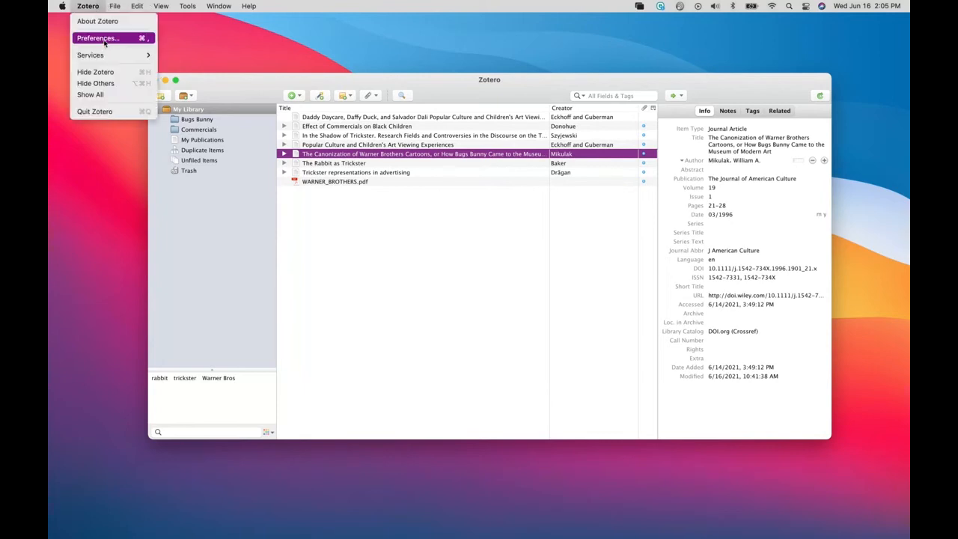
pyautogui.click(101, 38)
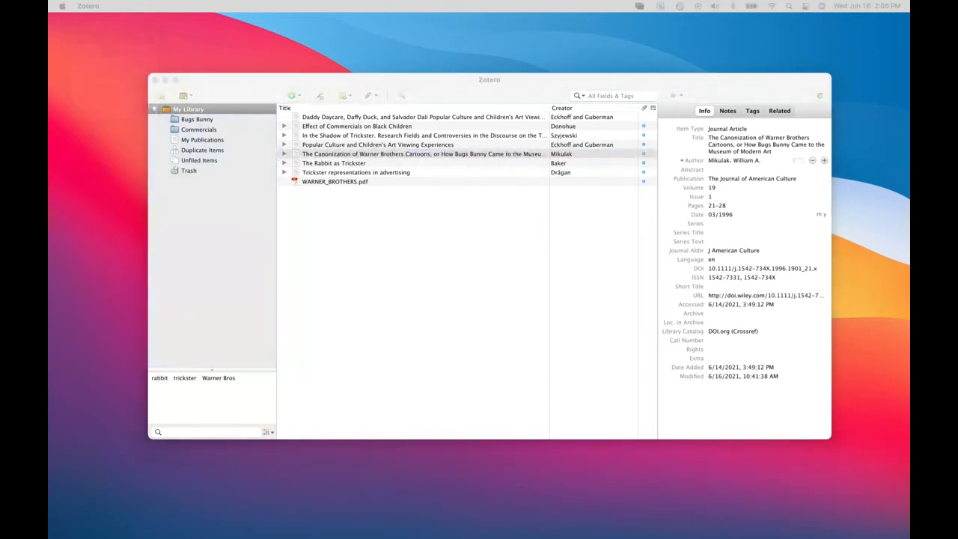
pyautogui.moveTo(909, 153); pyautogui.dragTo(368, 172)
pyautogui.click(311, 187)
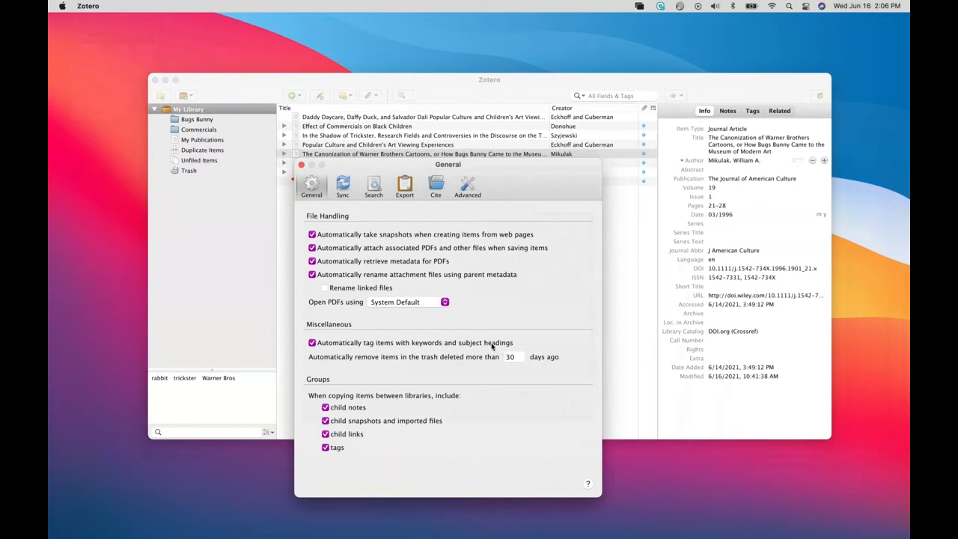
# Review the Sync, Search and Export preferences.
pyautogui.click(342, 186)
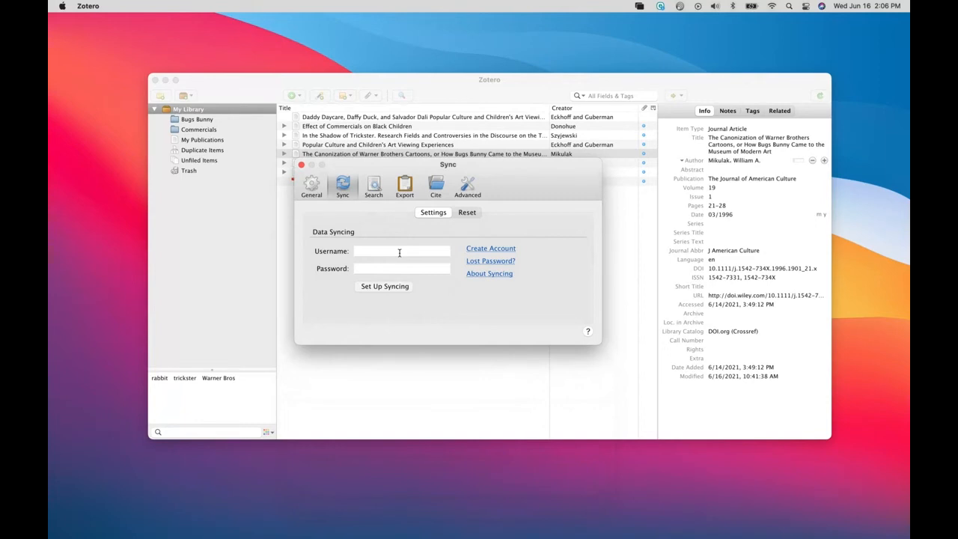
pyautogui.click(373, 185)
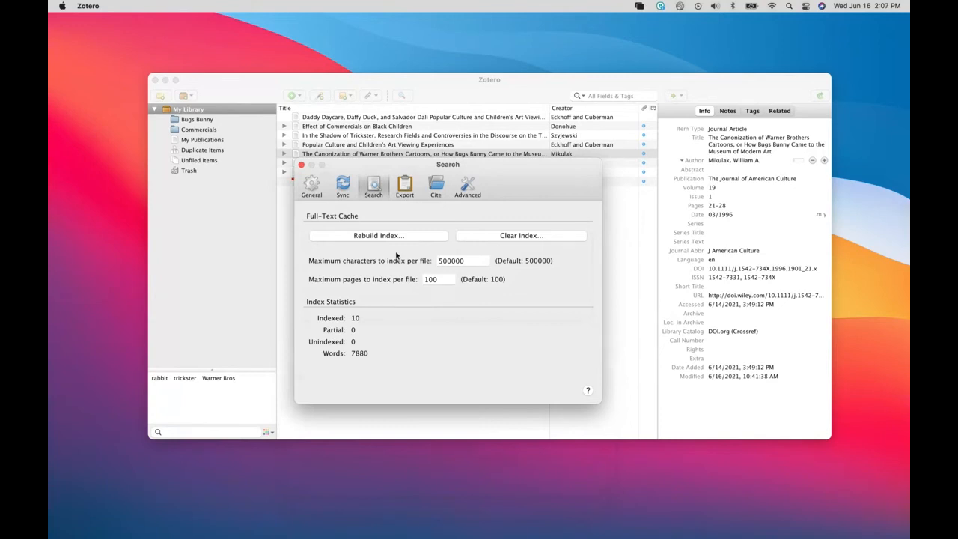
pyautogui.click(404, 189)
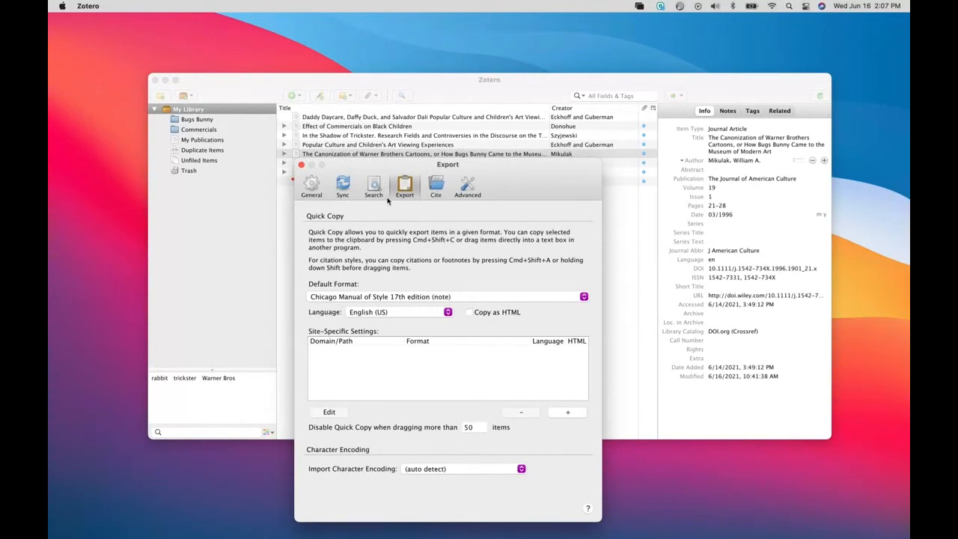
# Examine the installed citation styles and the word processor add-in options in the Cite preferences.
pyautogui.click(435, 189)
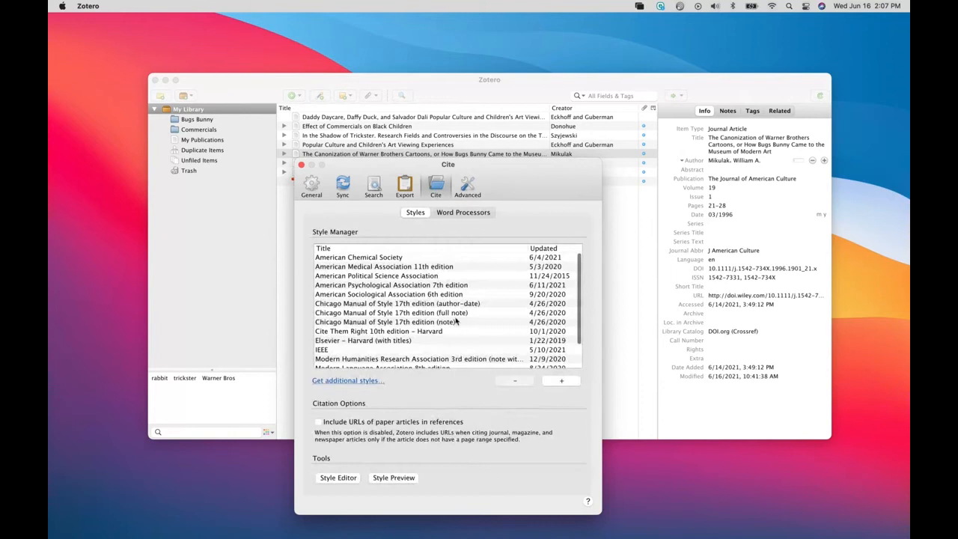
pyautogui.scroll(-2, 456, 321)
pyautogui.scroll(2, 455, 320)
pyautogui.scroll(-3, 455, 321)
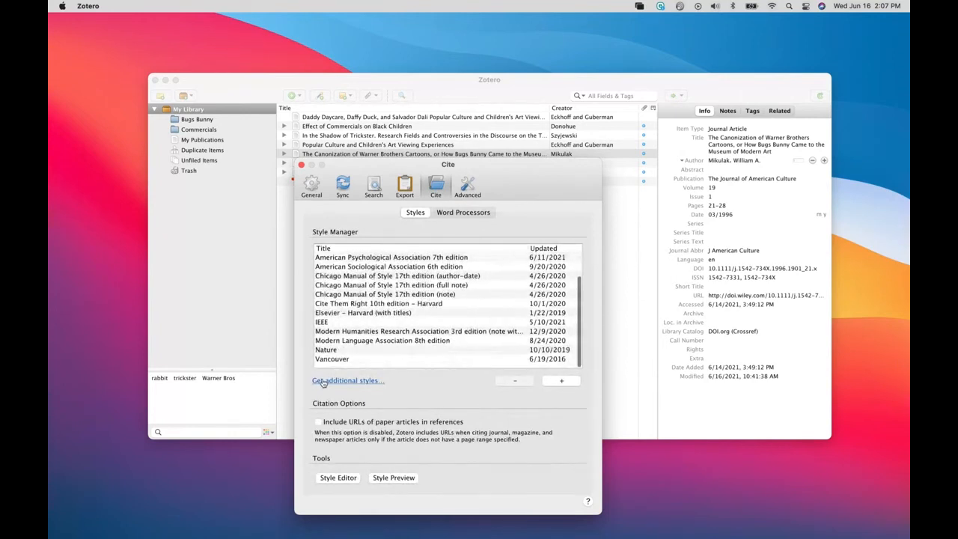
pyautogui.scroll(3, 372, 312)
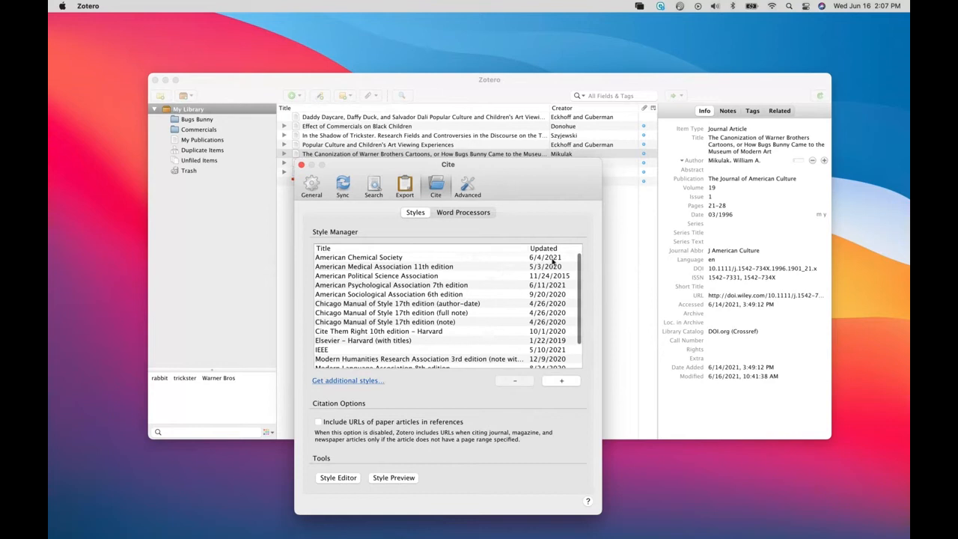
pyautogui.scroll(-1, 528, 283)
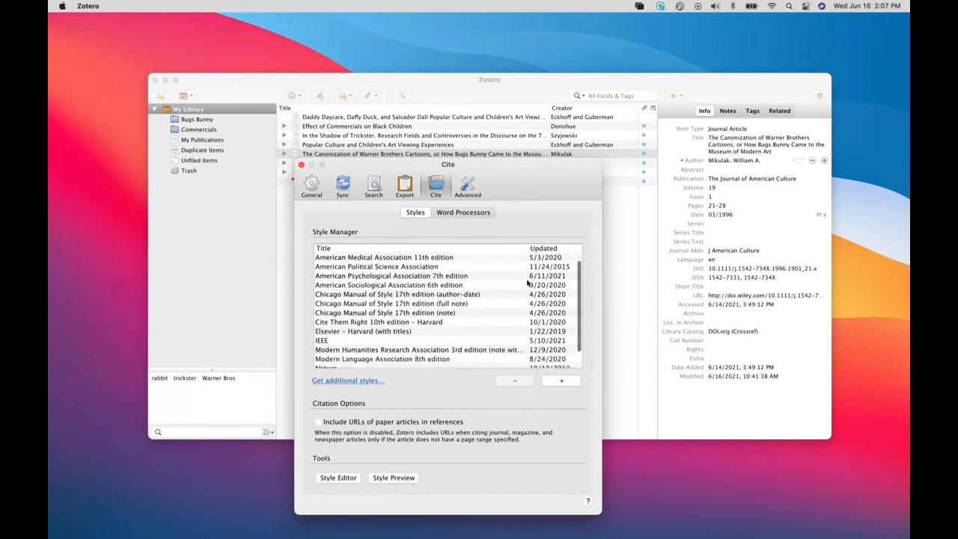
pyautogui.scroll(-2, 528, 283)
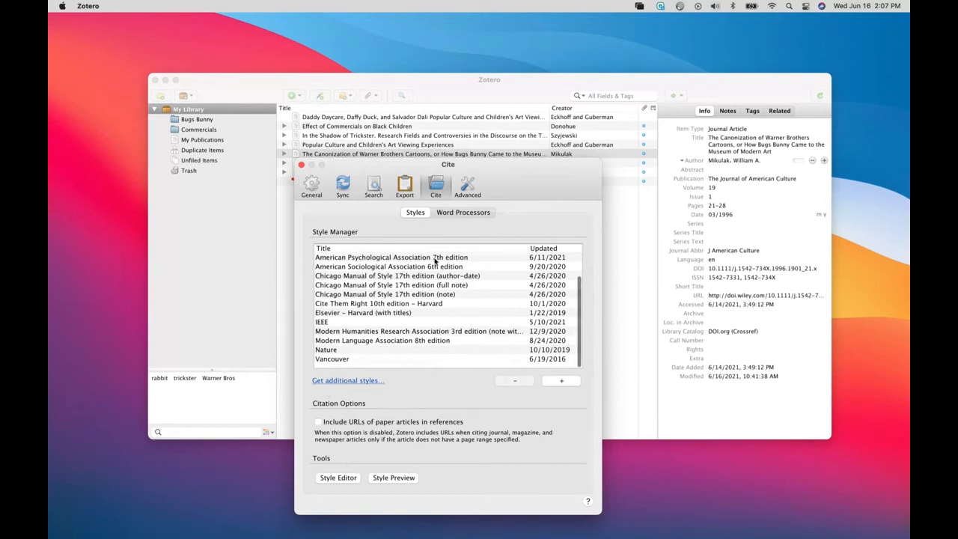
pyautogui.click(459, 213)
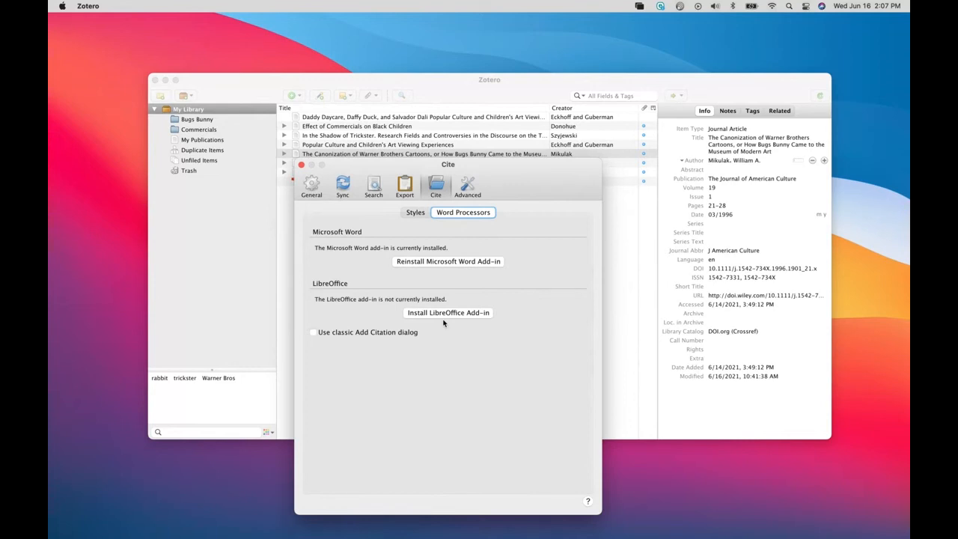
# Search for OpenURL resolvers in the Advanced preferences, use Christopher Newport University, and close the preferences.
pyautogui.click(466, 191)
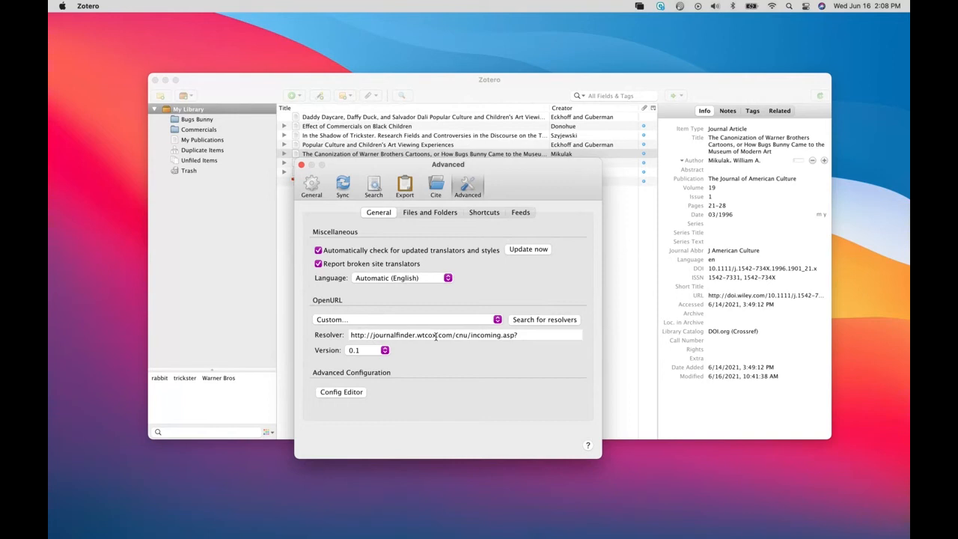
pyautogui.click(537, 322)
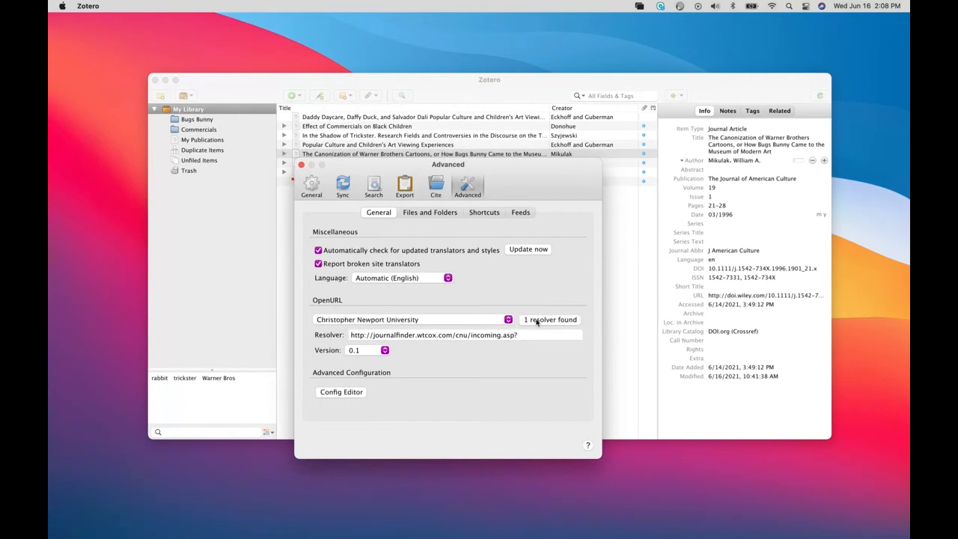
pyautogui.click(444, 322)
pyautogui.click(442, 323)
pyautogui.click(446, 335)
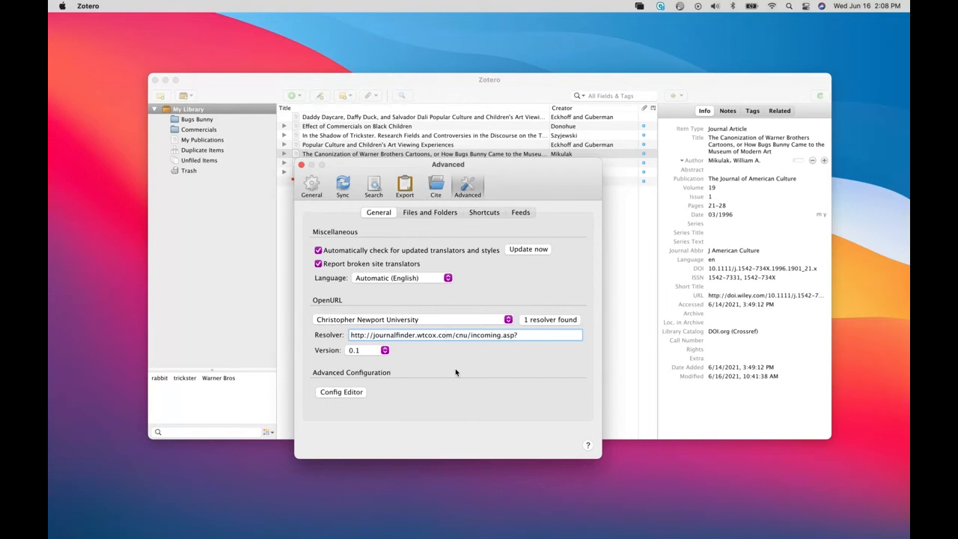
pyautogui.click(301, 166)
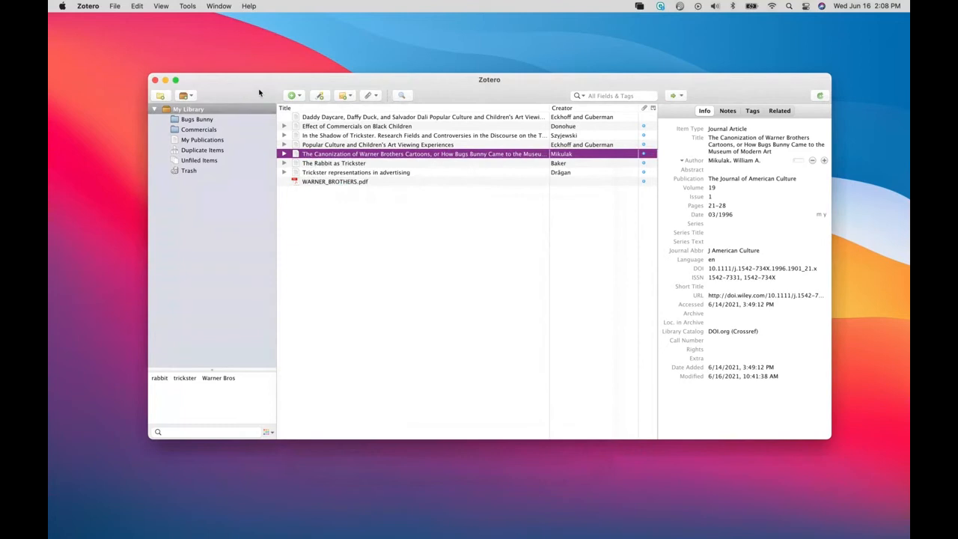
# Review the choices for adding a new item manually and for adding one by its identifier.
pyautogui.moveTo(259, 93); pyautogui.dragTo(230, 90)
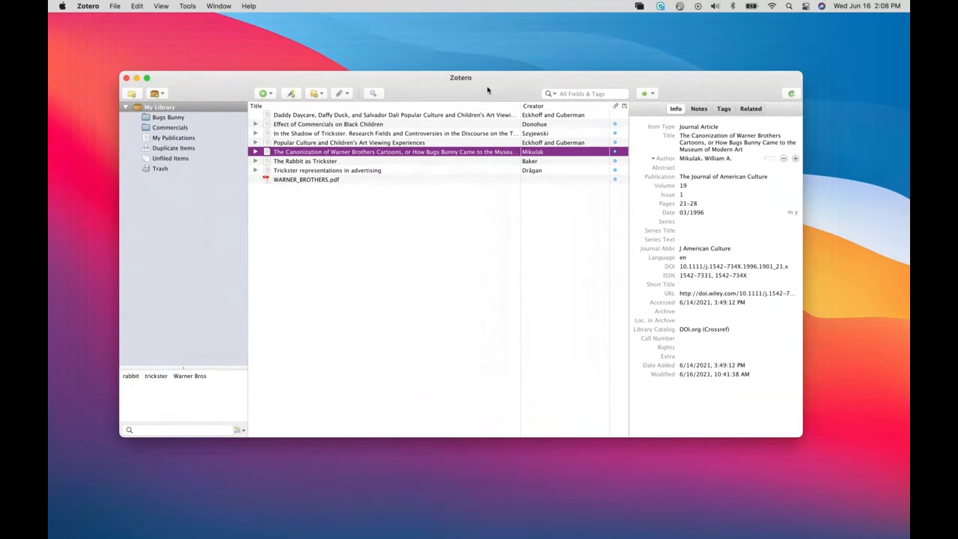
pyautogui.click(131, 95)
pyautogui.click(270, 94)
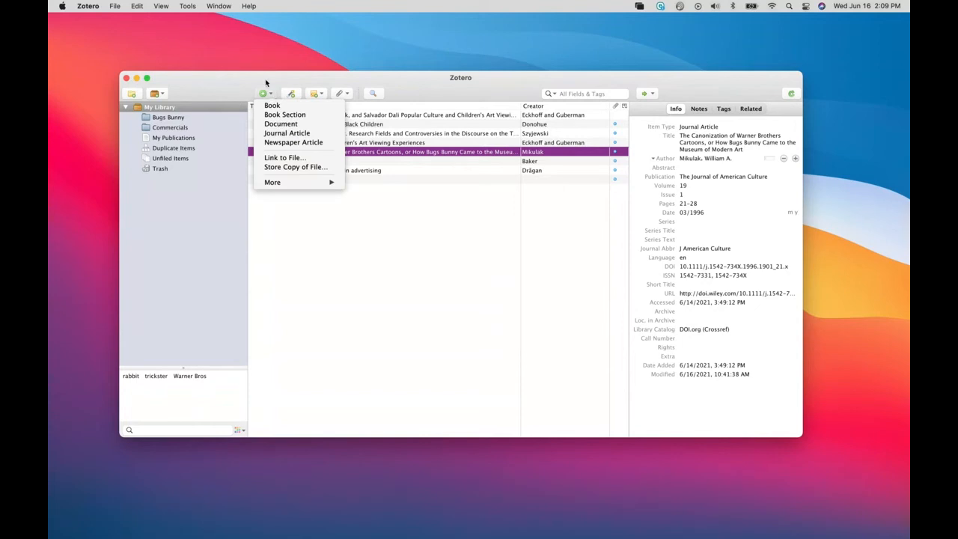
pyautogui.click(291, 93)
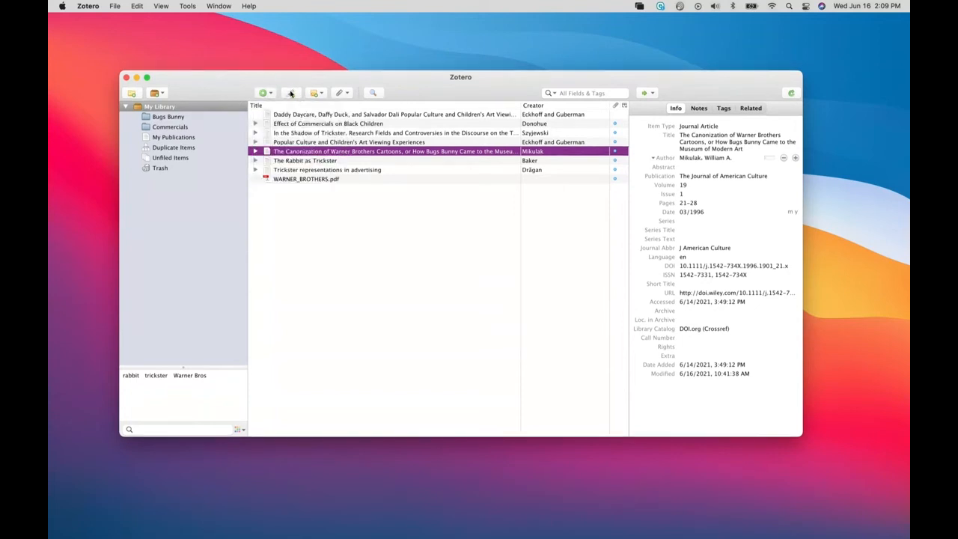
pyautogui.click(292, 94)
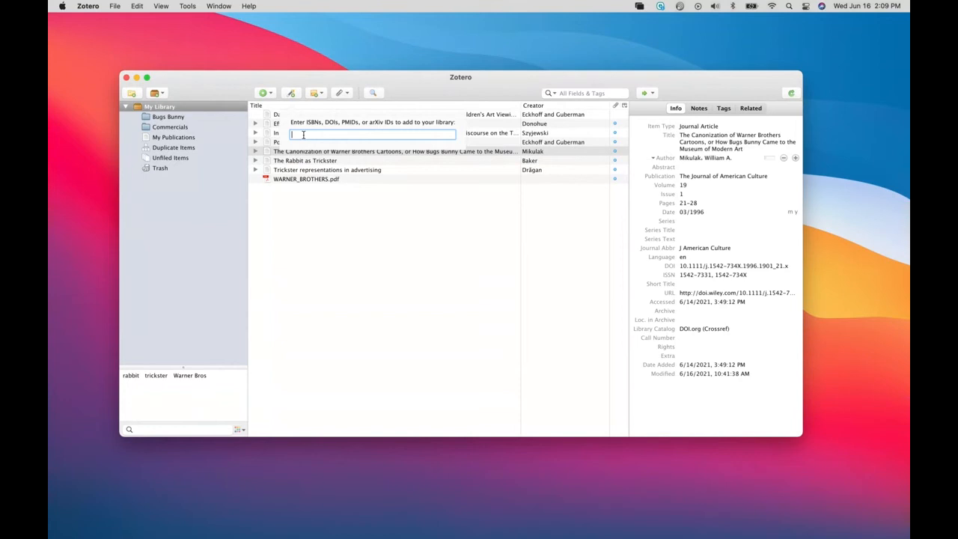
# Review the note and attachment options available for the selected Warner Brothers cartoons article.
pyautogui.click(321, 83)
pyautogui.click(319, 93)
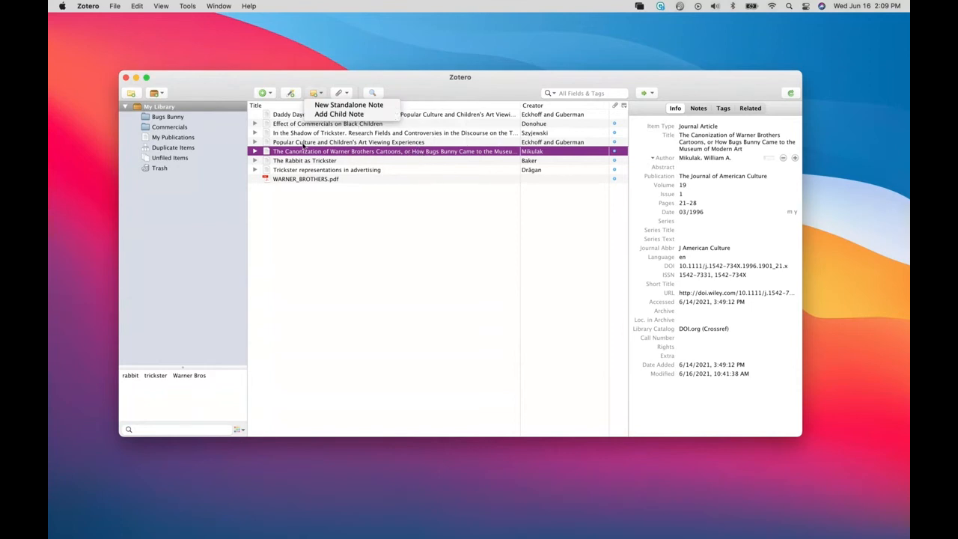
pyautogui.click(347, 94)
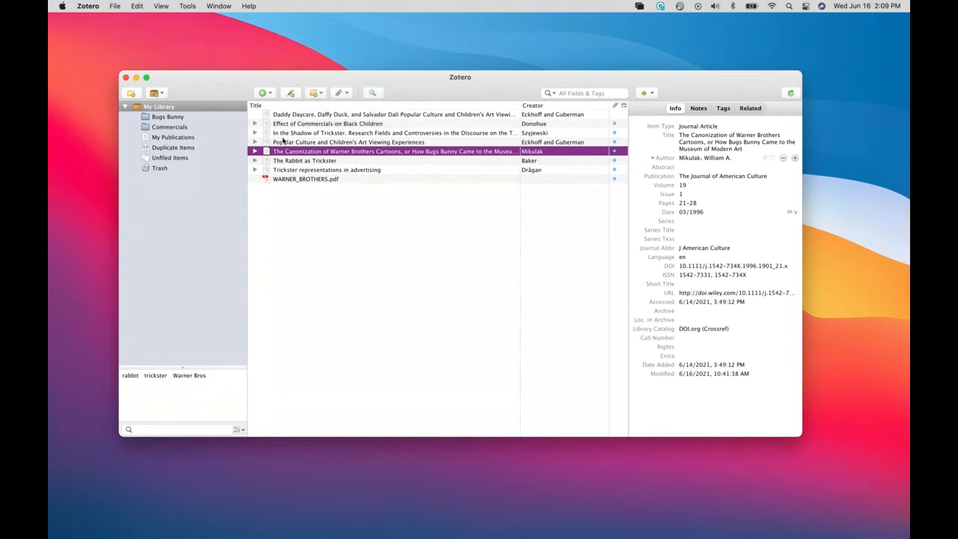
pyautogui.click(346, 93)
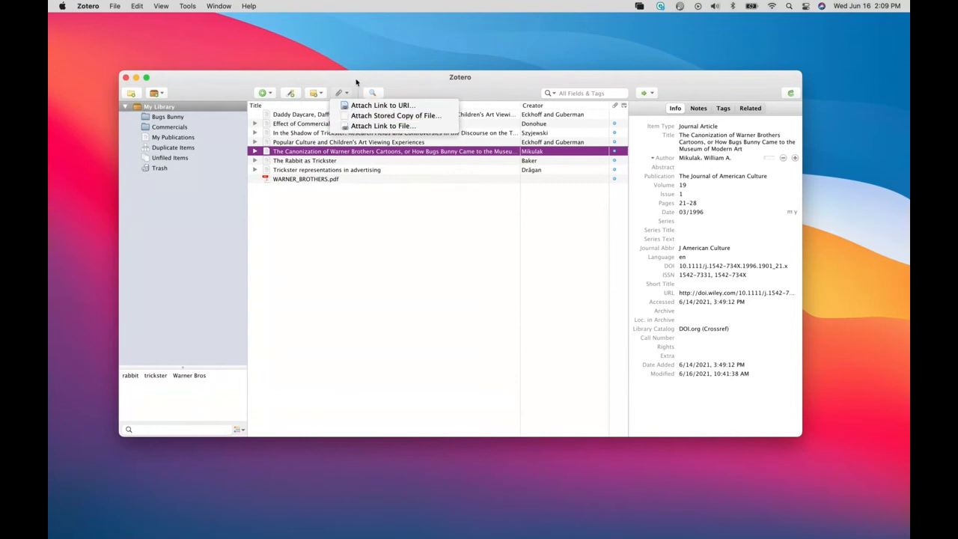
pyautogui.click(386, 85)
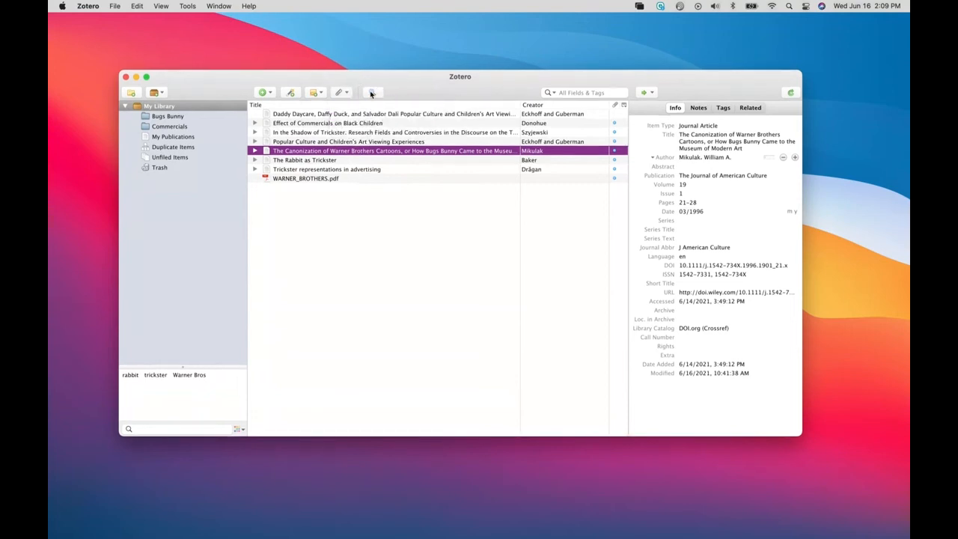
# Examine the library choice and the full list of searchable fields in Advanced Search, and close it.
pyautogui.click(370, 93)
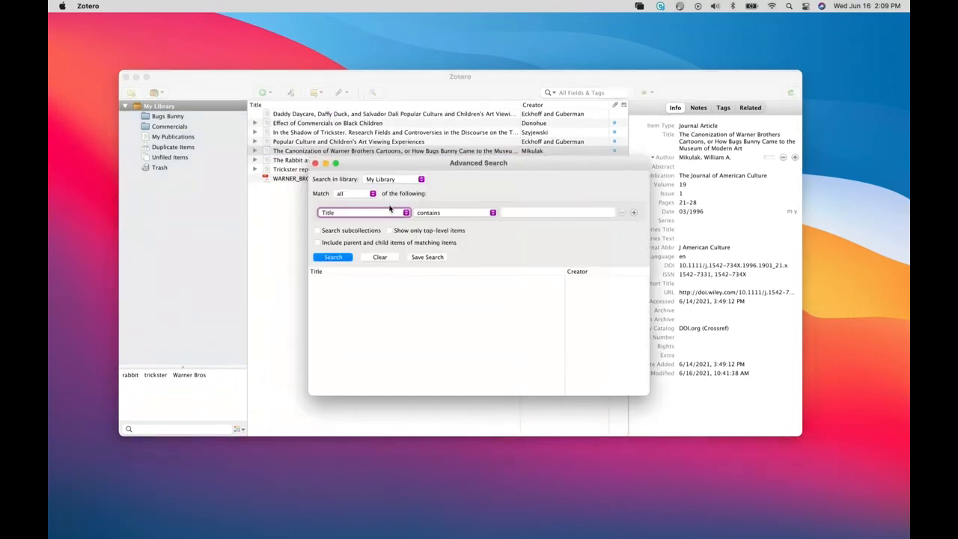
pyautogui.click(388, 181)
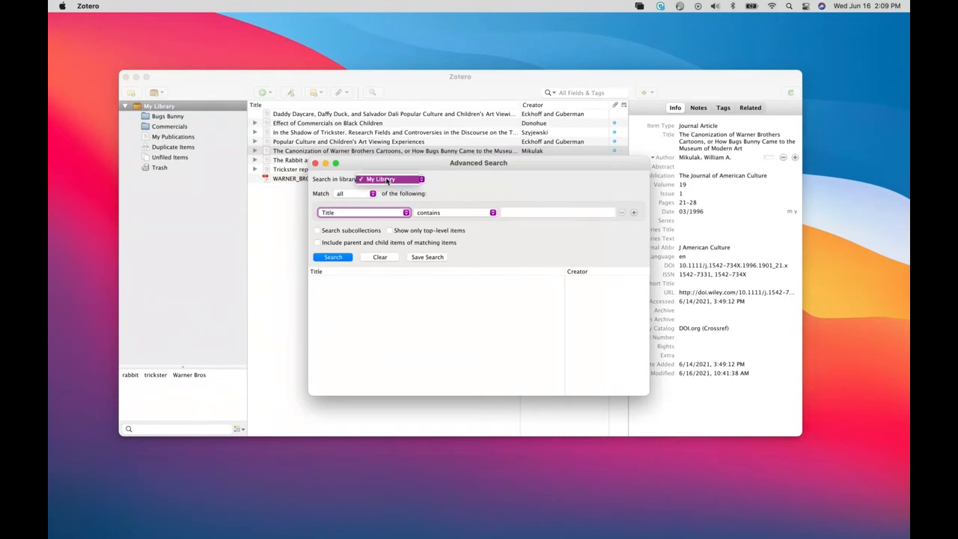
pyautogui.click(388, 180)
pyautogui.click(405, 214)
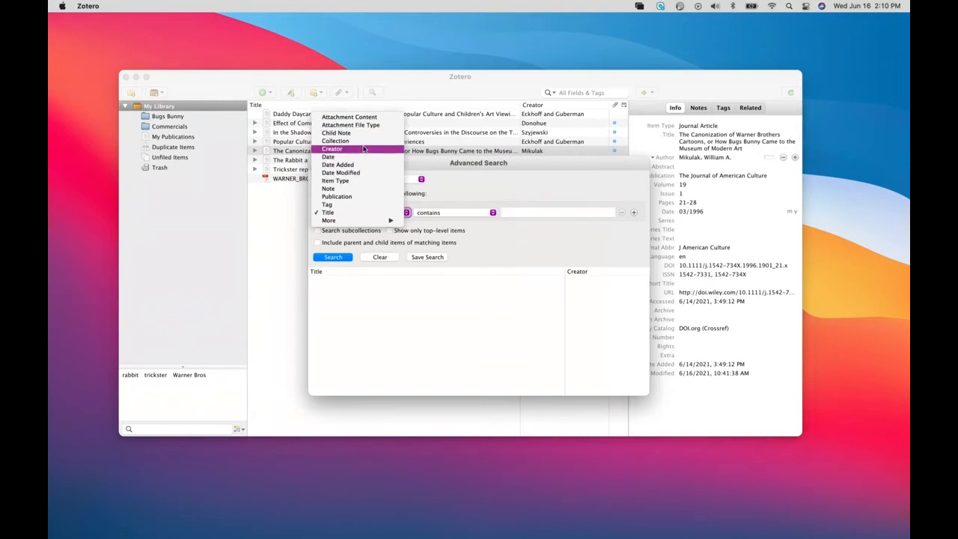
pyautogui.moveTo(369, 220)
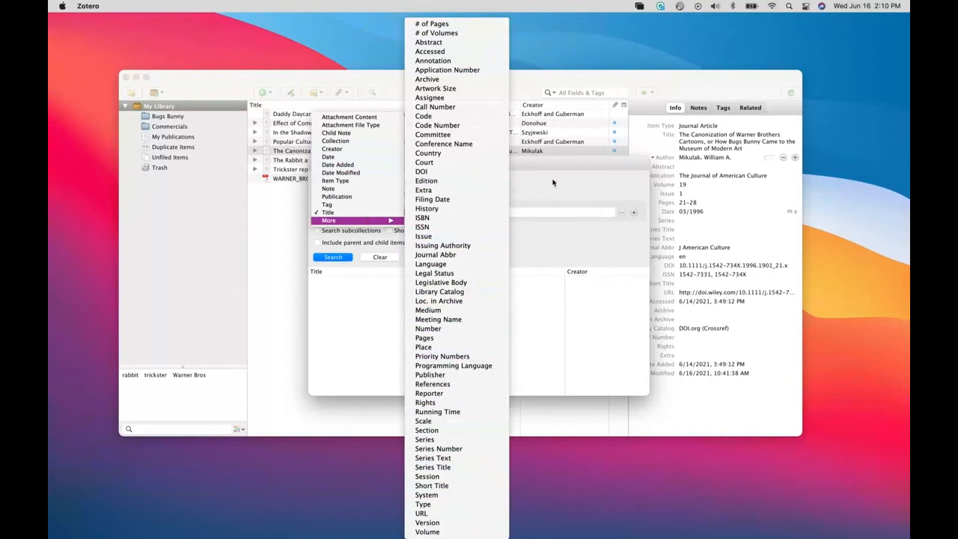
pyautogui.click(575, 190)
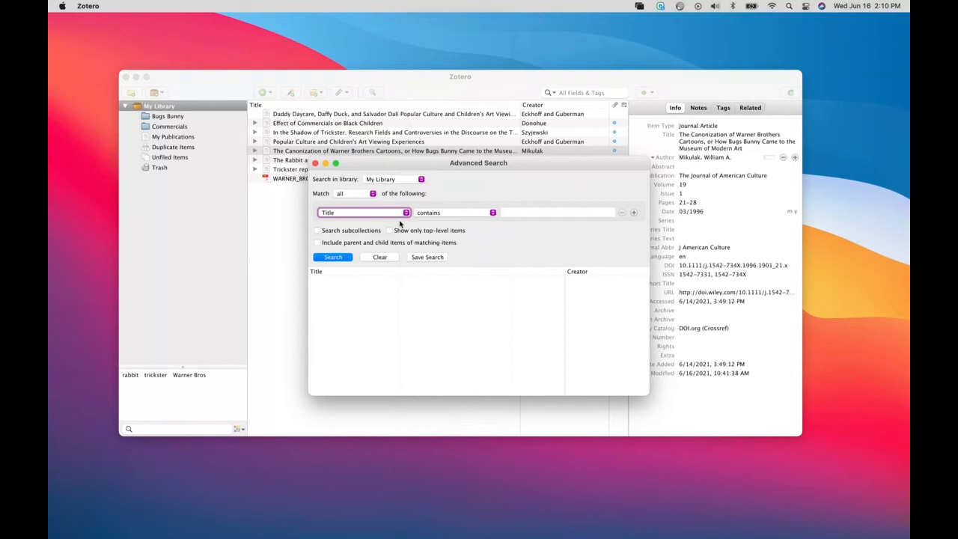
pyautogui.click(315, 163)
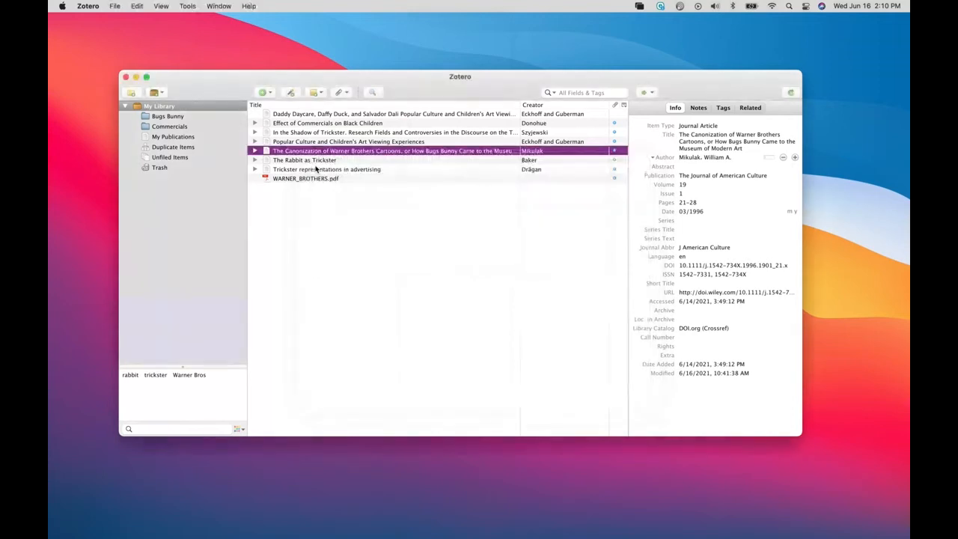
# Look at the quick search field and the online viewing and lookup options for the selected article.
pyautogui.click(571, 92)
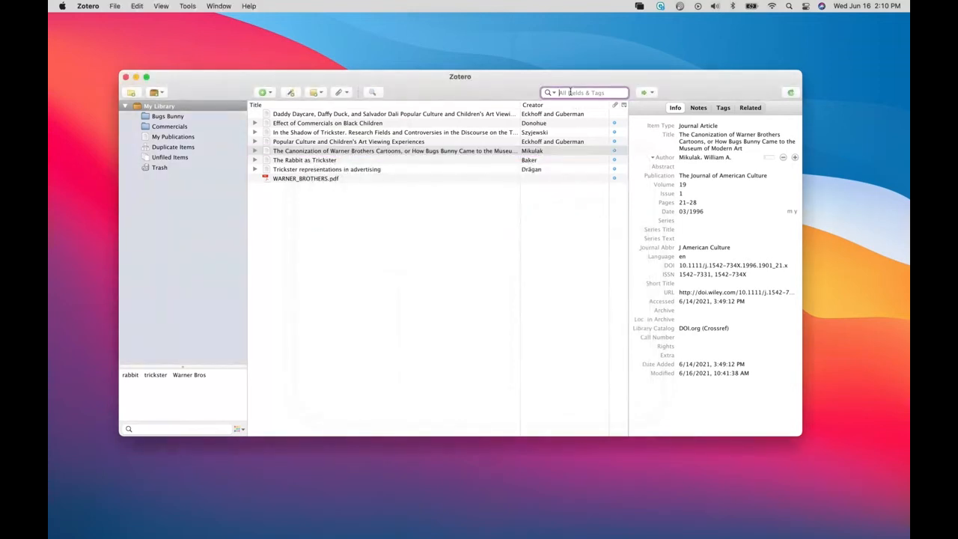
pyautogui.click(651, 93)
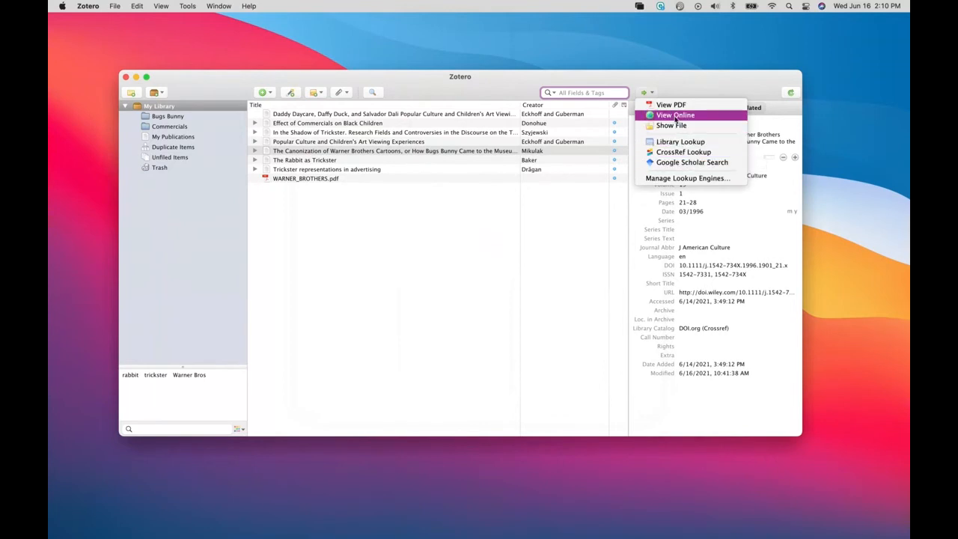
pyautogui.click(681, 82)
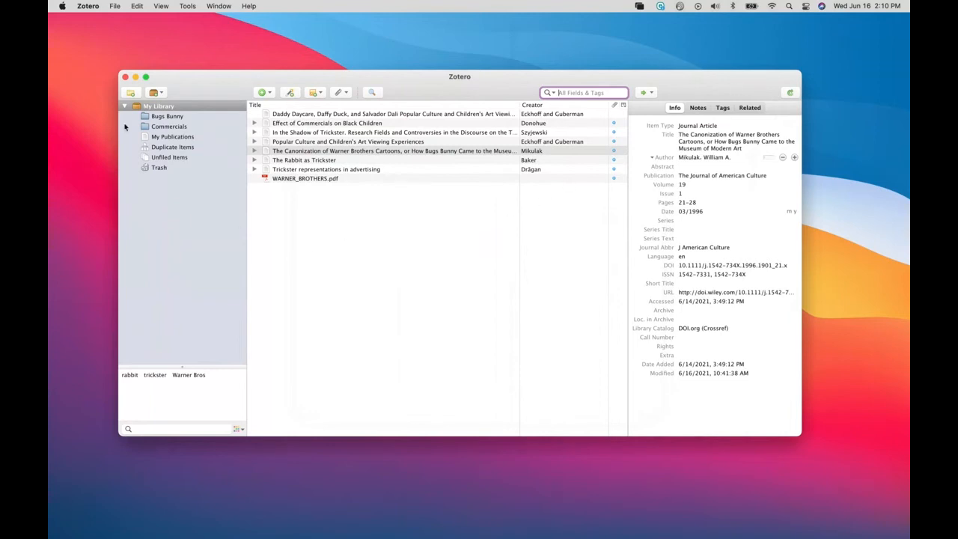
# Expand the article "Effect of Commercials on Black Children" in My Library and open its attached commercial.pdf.
pyautogui.click(163, 107)
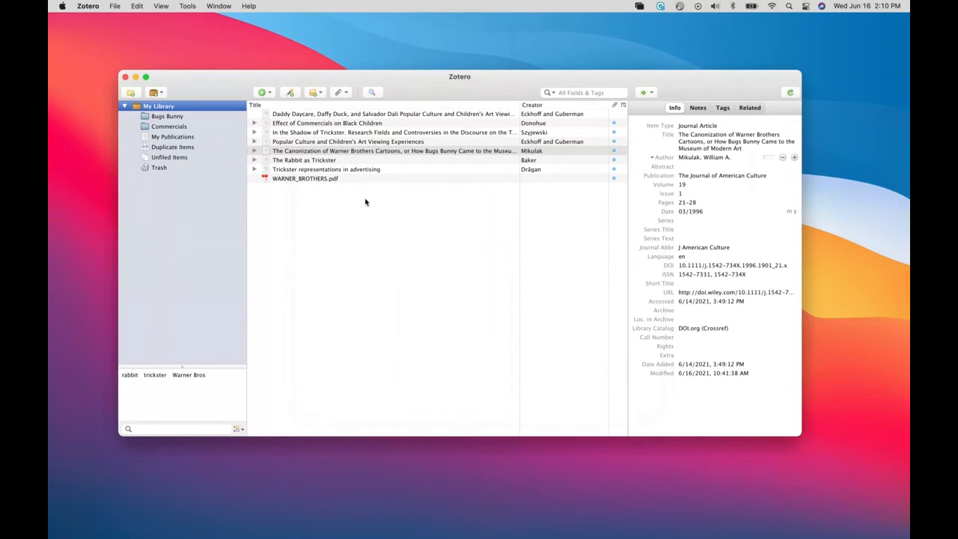
pyautogui.click(254, 124)
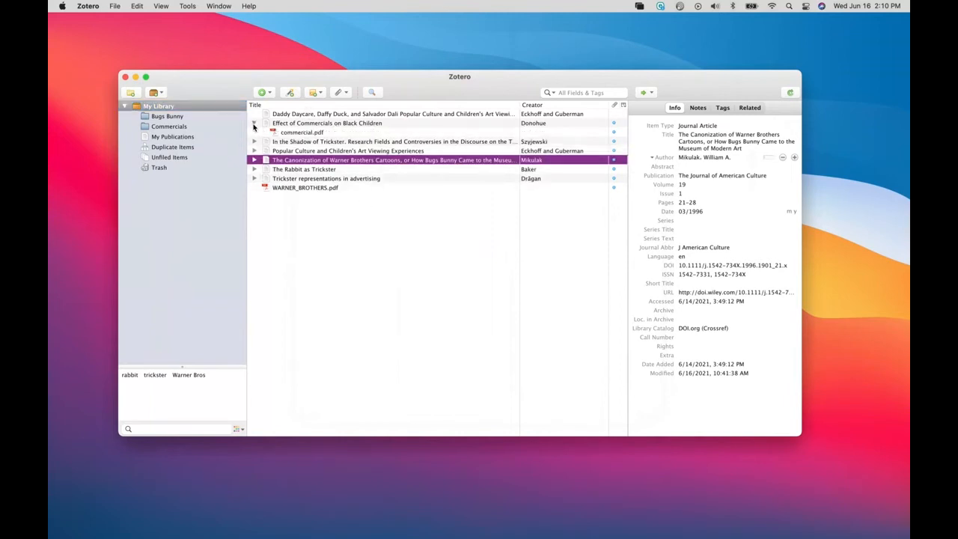
pyautogui.click(303, 134)
pyautogui.doubleClick(303, 134)
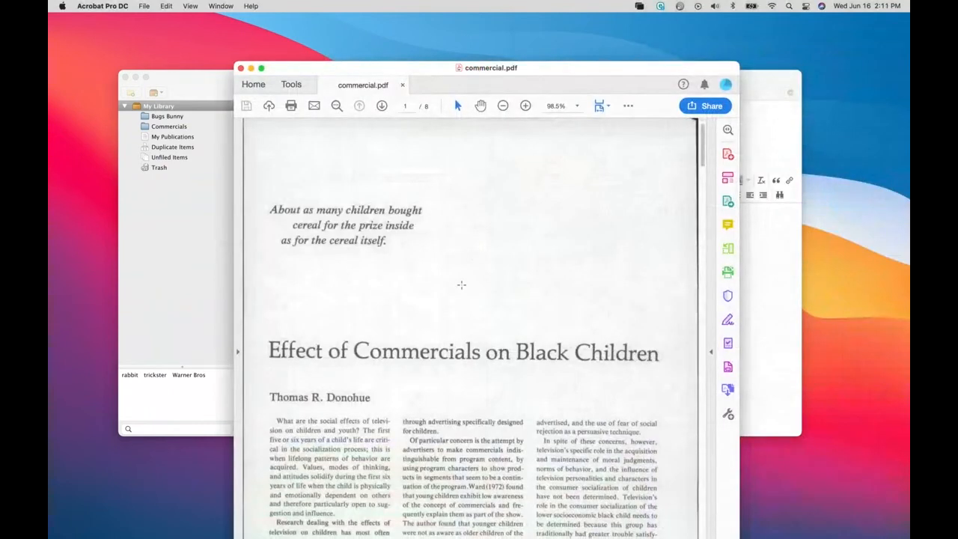
# Skim through the pages of commercial.pdf and close the document.
pyautogui.scroll(-3, 462, 285)
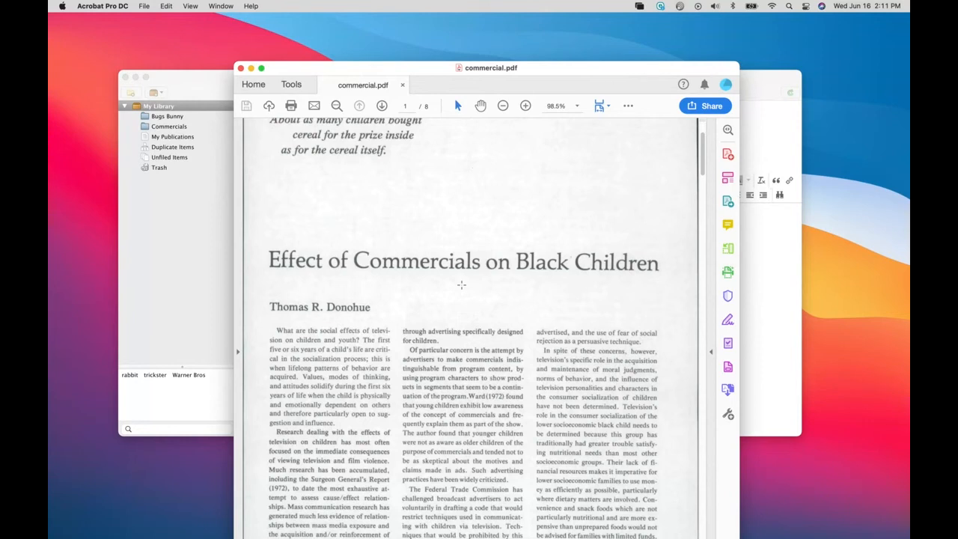
pyautogui.scroll(-5, 462, 285)
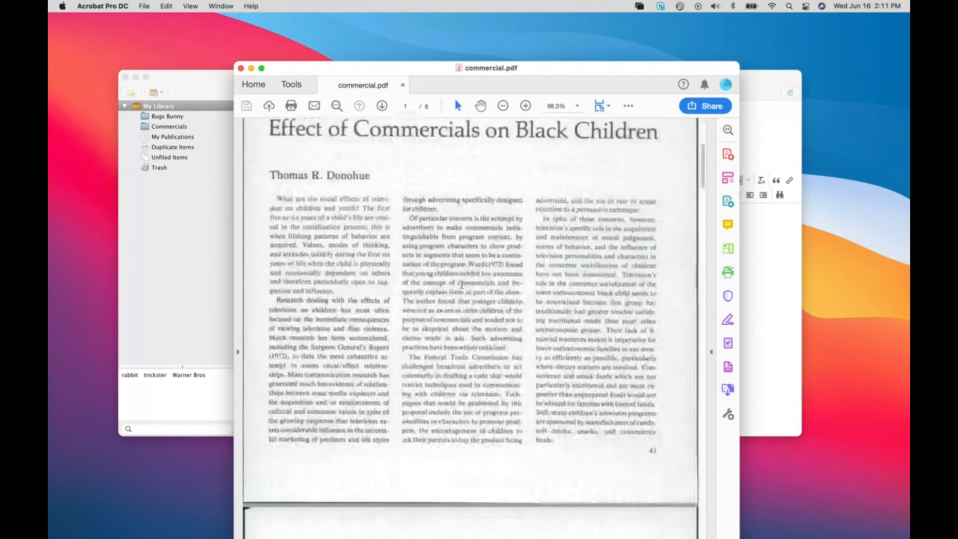
pyautogui.scroll(-20, 462, 285)
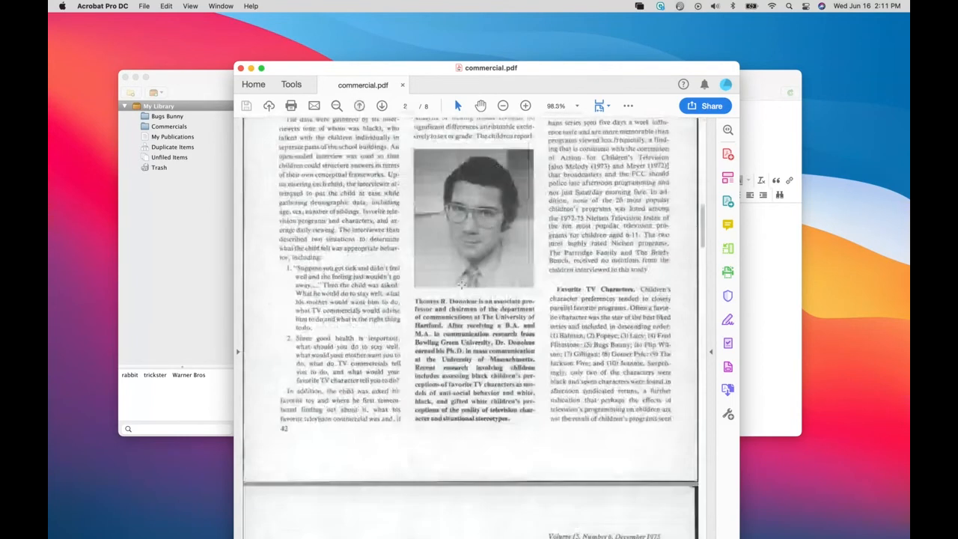
pyautogui.scroll(15, 462, 285)
pyautogui.scroll(-4, 462, 284)
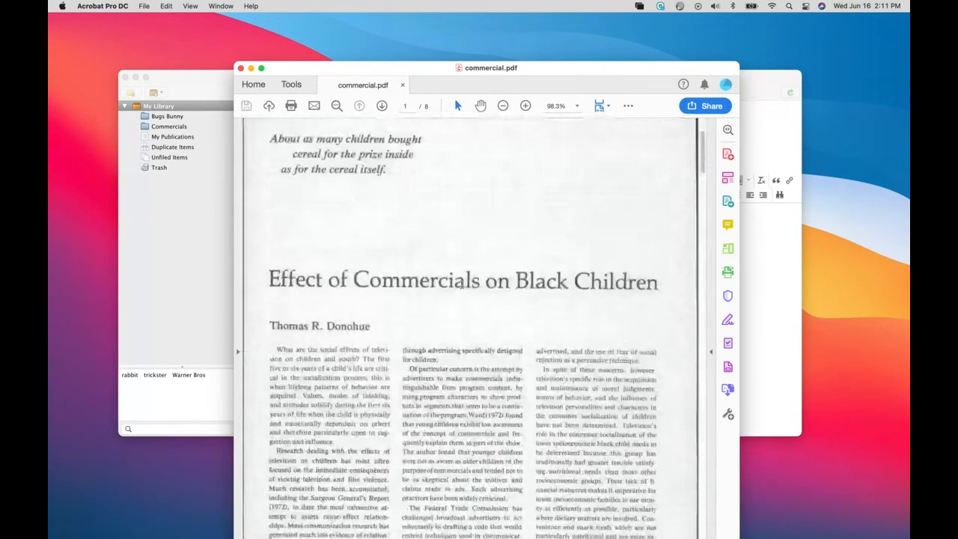
pyautogui.scroll(-20, 462, 285)
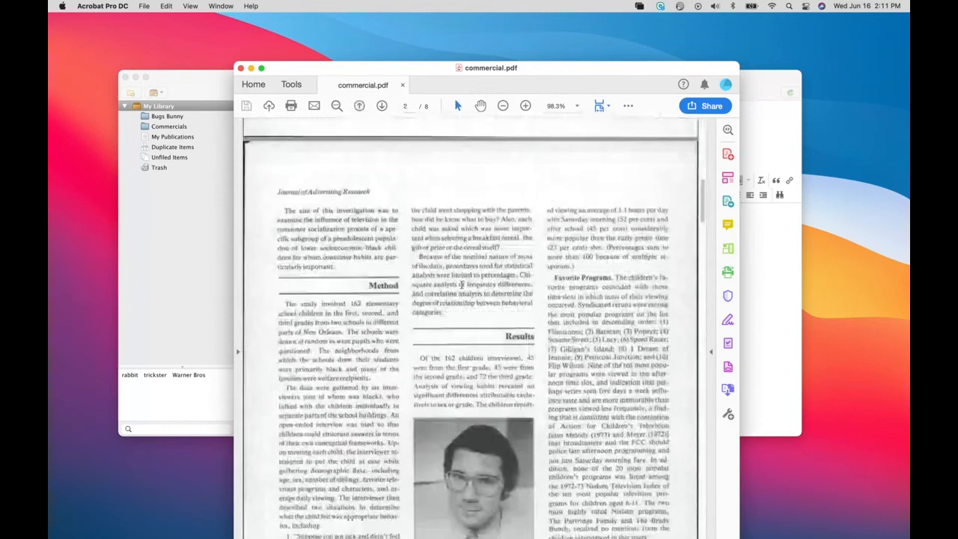
pyautogui.scroll(-20, 462, 284)
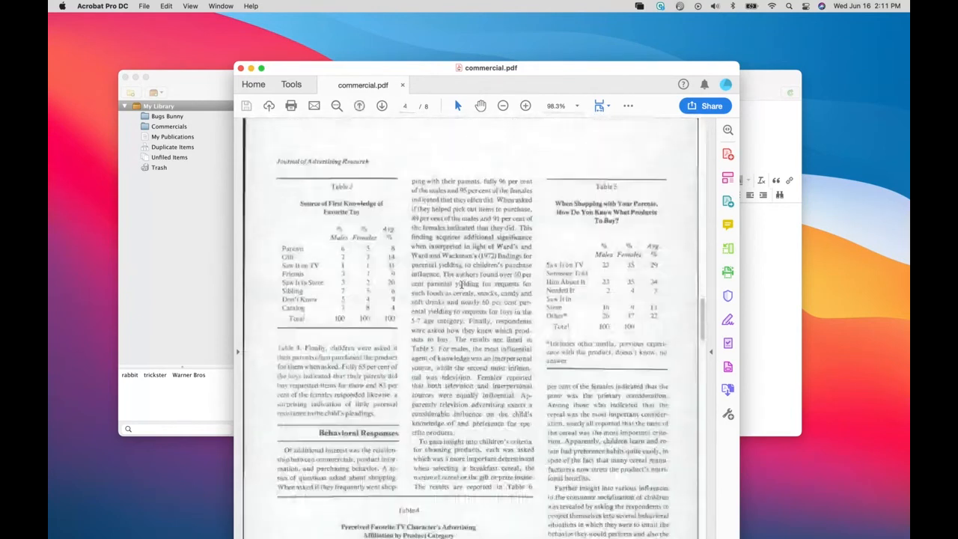
pyautogui.scroll(-20, 462, 286)
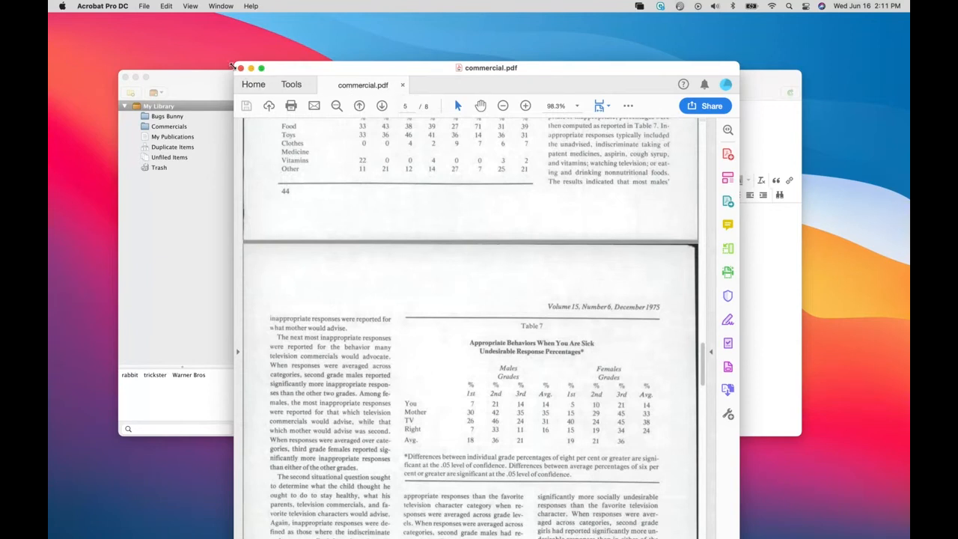
pyautogui.click(240, 69)
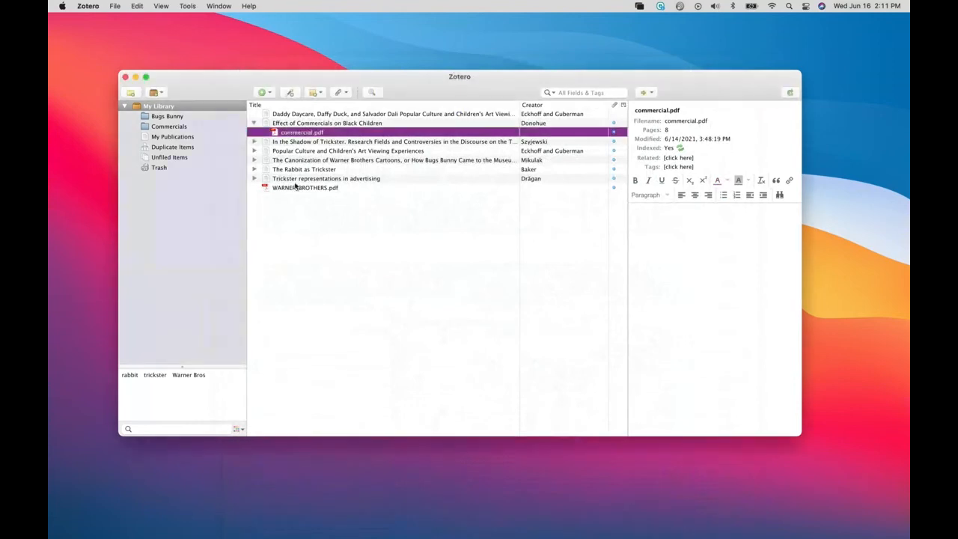
# Expand the remaining articles that have child items to show their attached PDFs and notes.
pyautogui.click(255, 152)
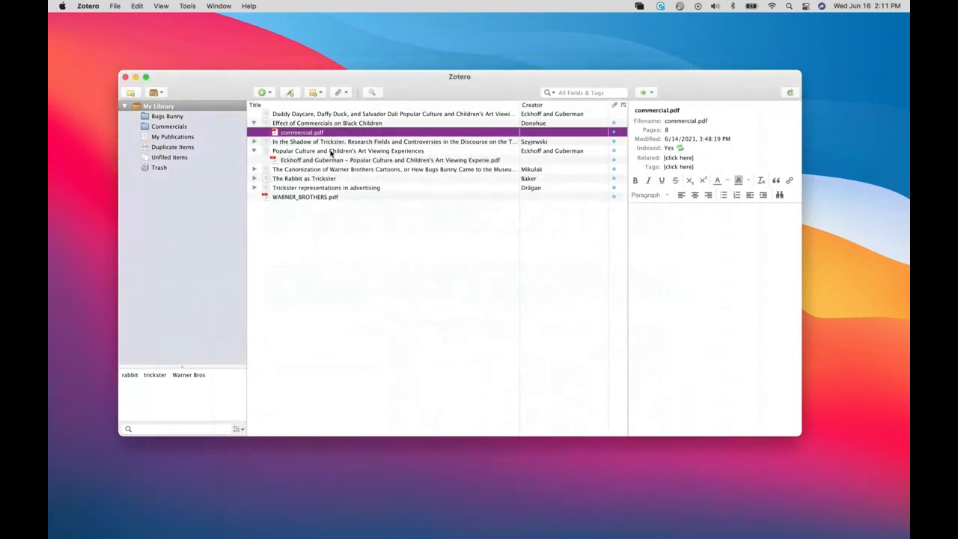
pyautogui.click(254, 169)
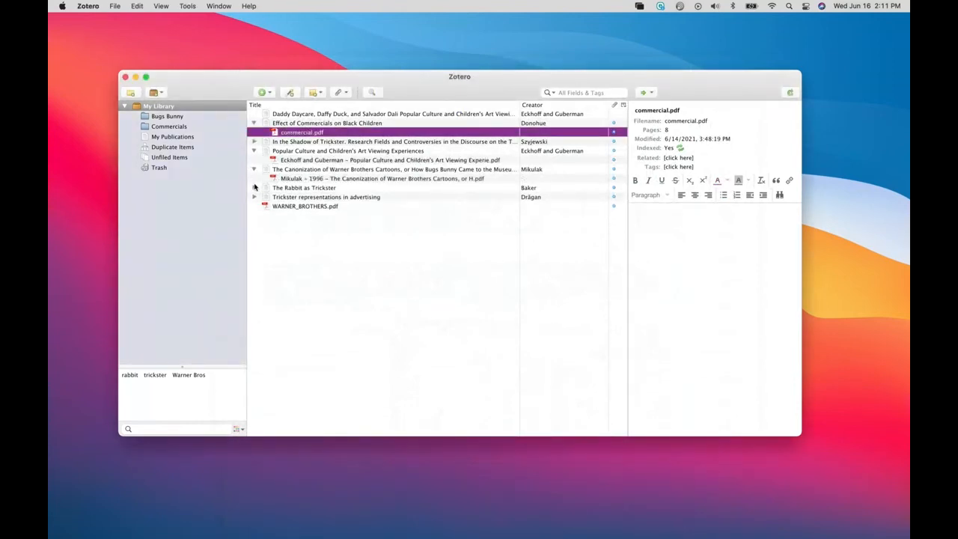
pyautogui.click(254, 188)
pyautogui.click(254, 207)
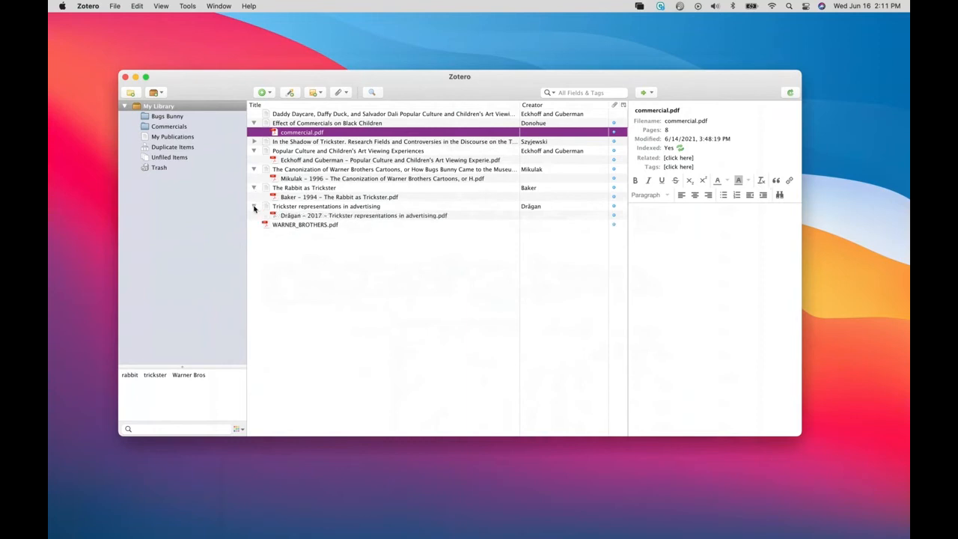
pyautogui.click(254, 142)
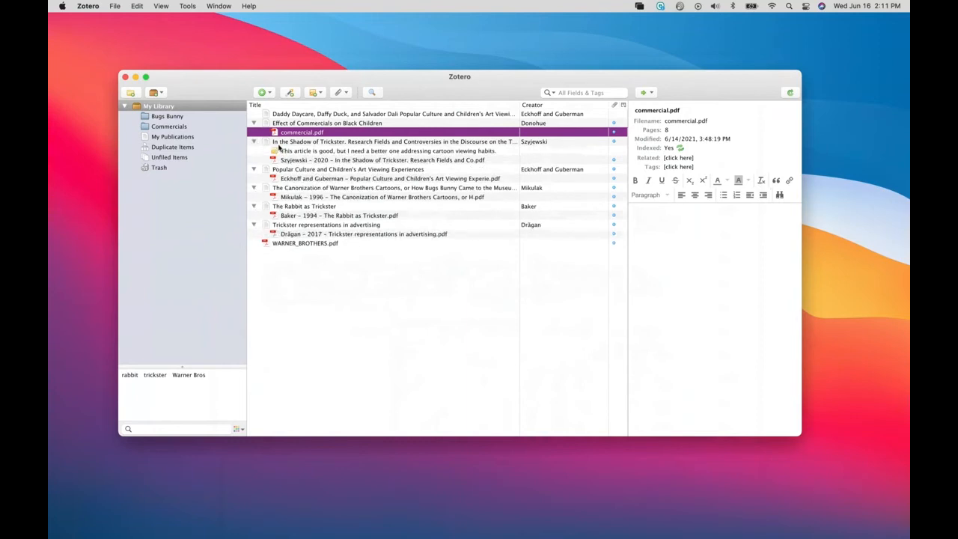
# Append "Just adding another note!" to the note under "In the Shadow of Trickster" and select that article.
pyautogui.click(315, 152)
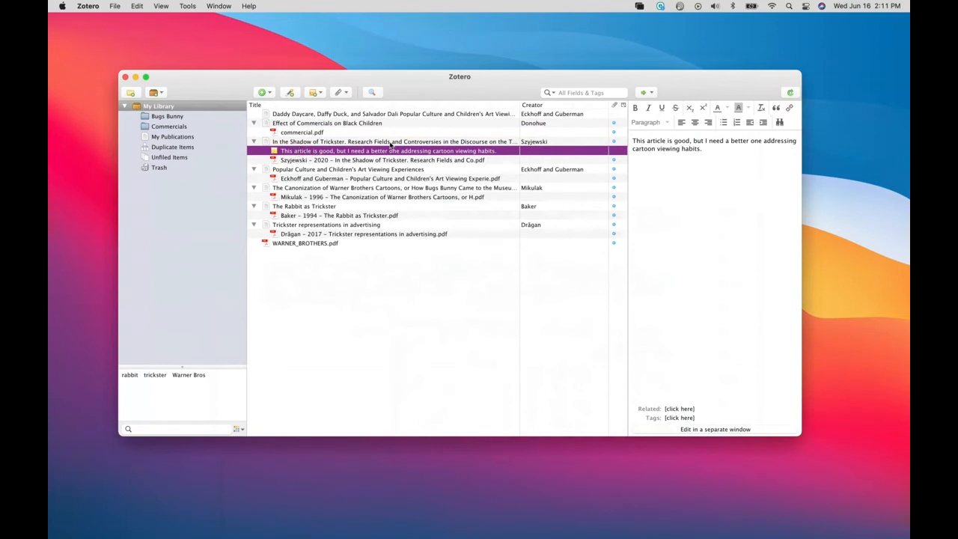
pyautogui.click(713, 150)
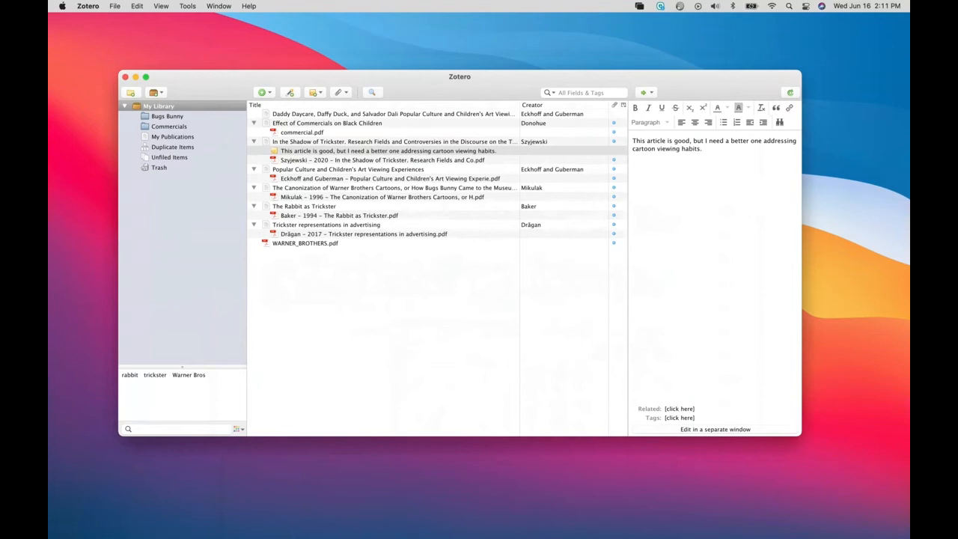
pyautogui.write('Just adding another notw')
pyautogui.press('BackSpace')
pyautogui.write('e!')
pyautogui.click(292, 143)
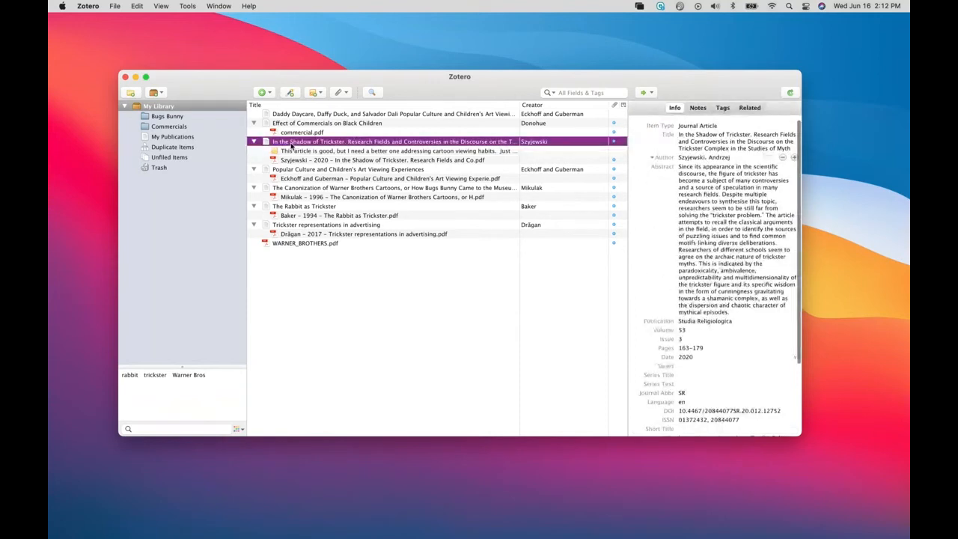
# Review the note under "In the Shadow of Trickster", collapse the article and add the existing tag Warner Bros to it.
pyautogui.click(310, 151)
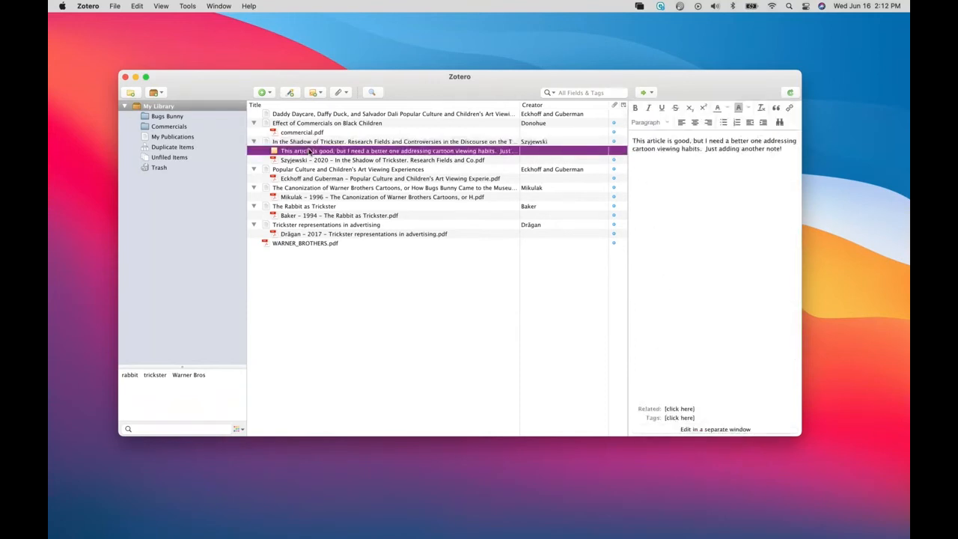
pyautogui.click(256, 142)
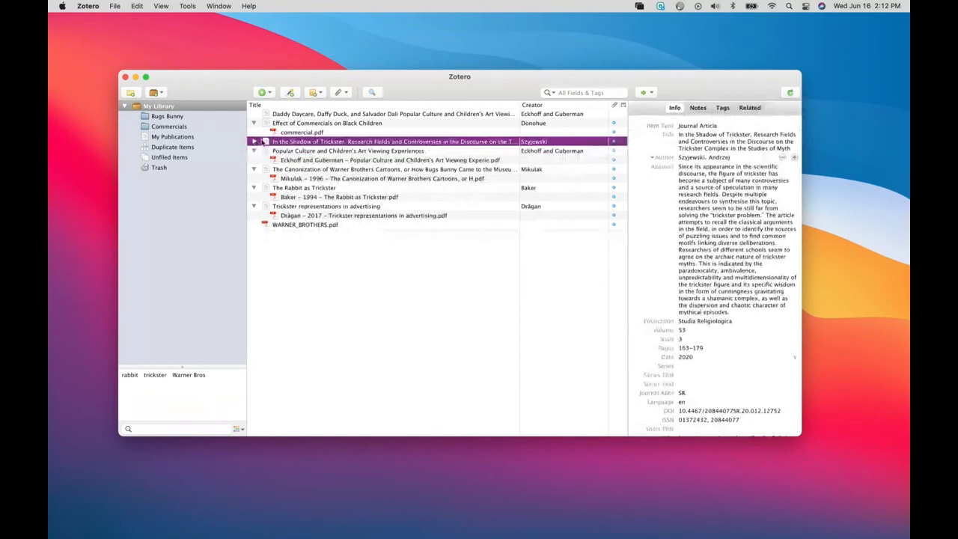
pyautogui.click(724, 109)
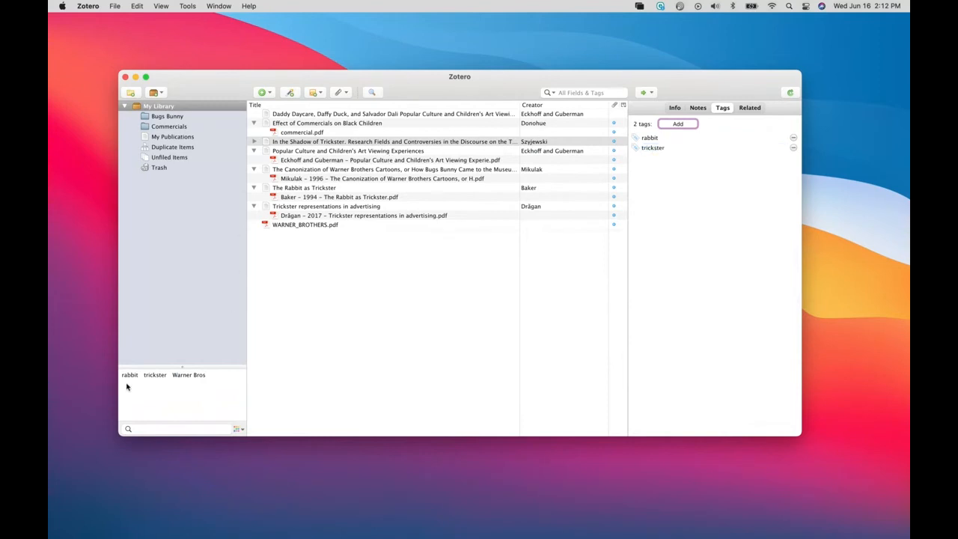
pyautogui.click(161, 375)
pyautogui.click(677, 125)
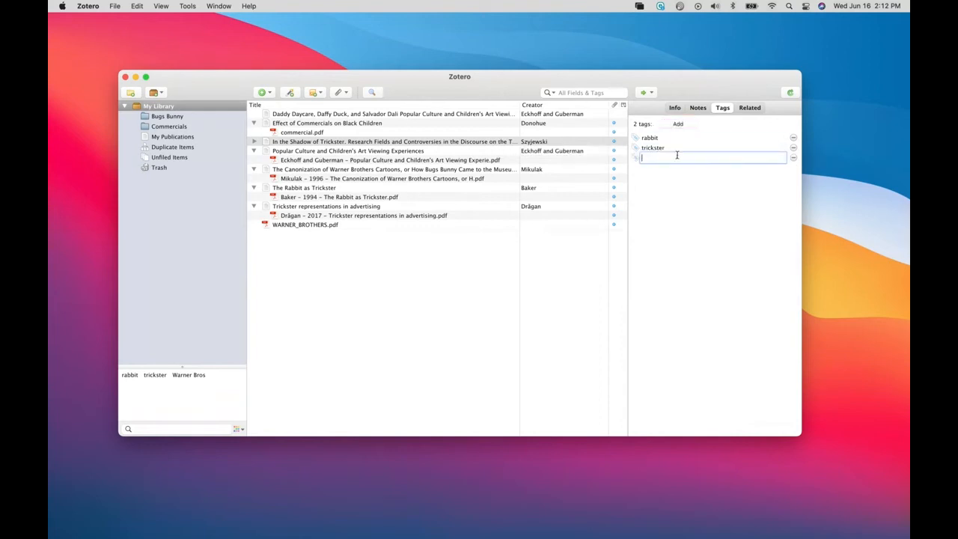
pyautogui.write('W')
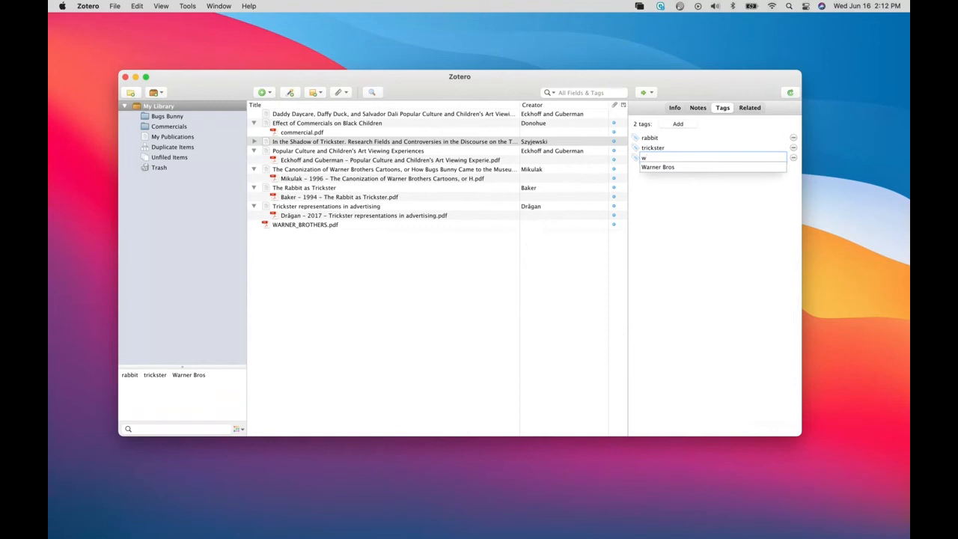
pyautogui.click(677, 167)
pyautogui.press('Return')
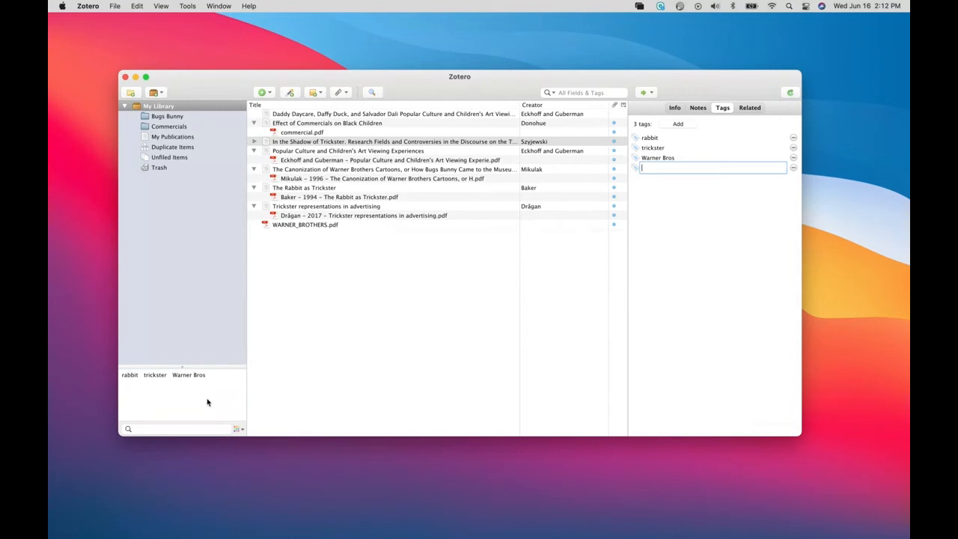
# Filter My Library by the Warner Bros tag, view the tag display options, and add trickster and rabbit to the filter.
pyautogui.click(188, 376)
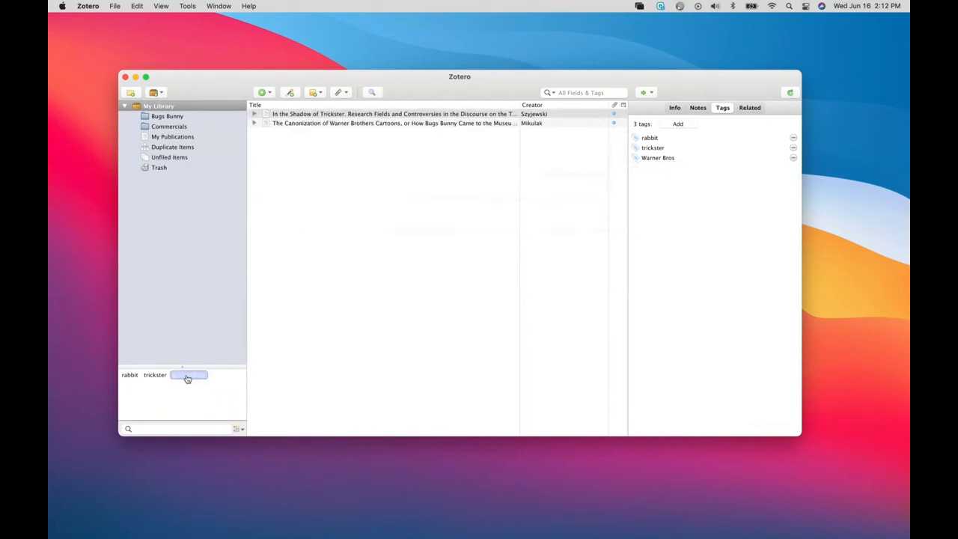
pyautogui.click(241, 430)
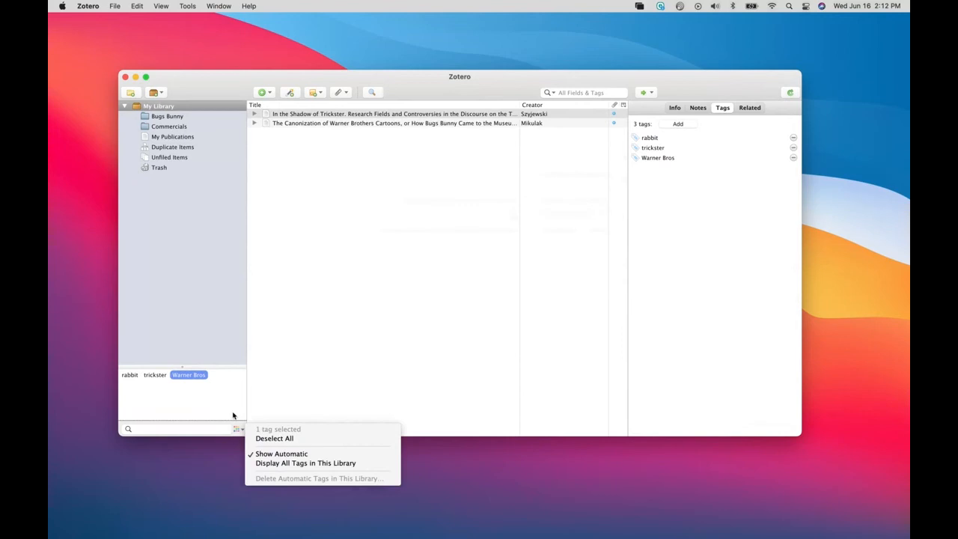
pyautogui.click(223, 392)
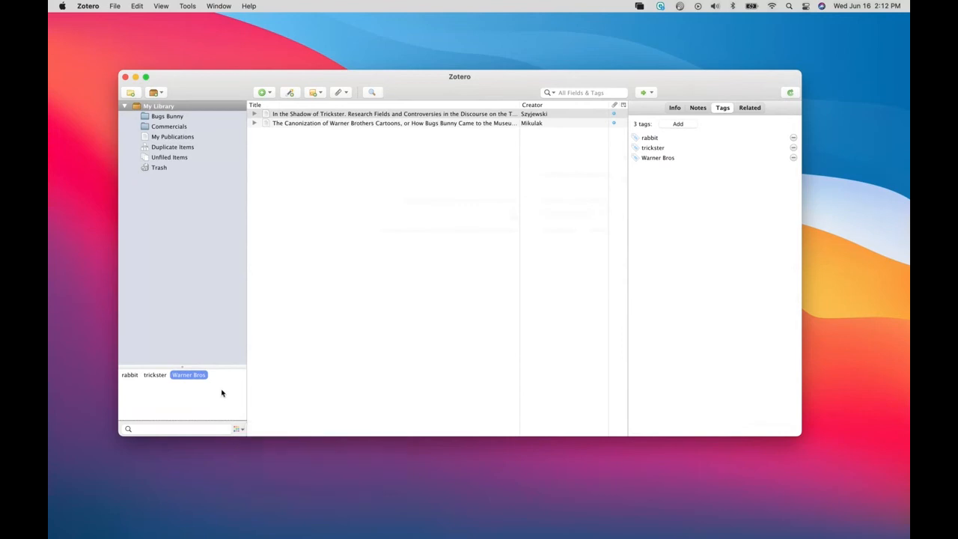
pyautogui.click(155, 376)
pyautogui.click(128, 375)
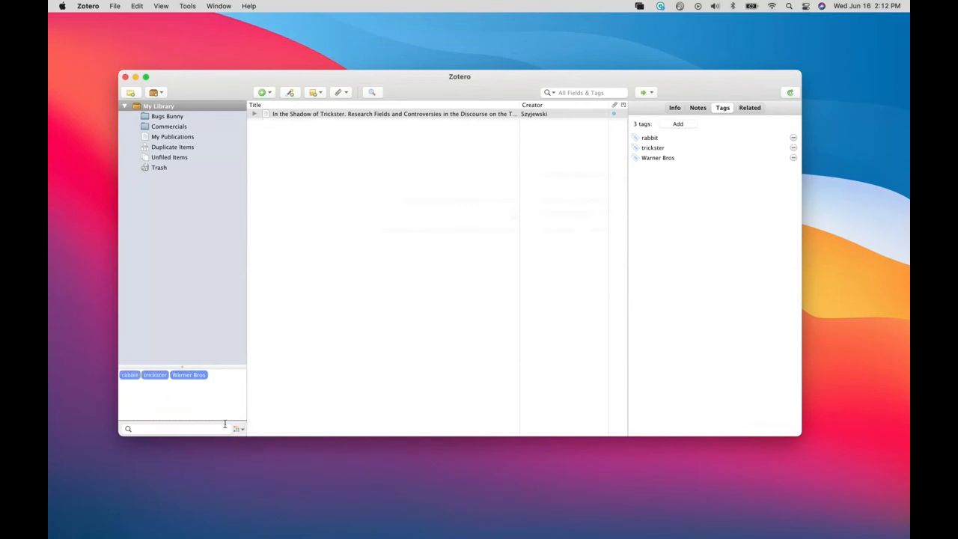
# Remove the Warner Bros, trickster and rabbit tag filters to list the whole library again.
pyautogui.click(237, 429)
pyautogui.click(208, 395)
pyautogui.click(190, 375)
pyautogui.click(190, 428)
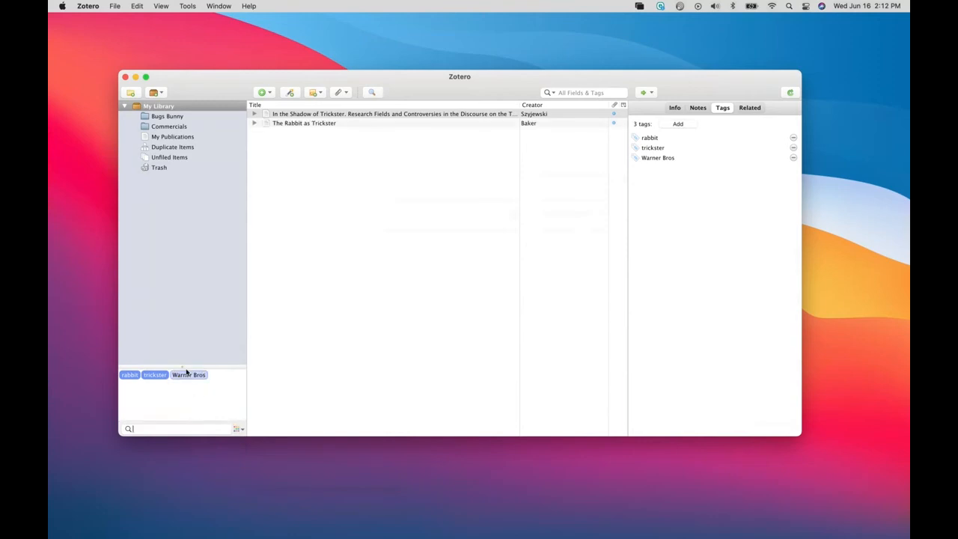
pyautogui.click(155, 376)
pyautogui.click(130, 375)
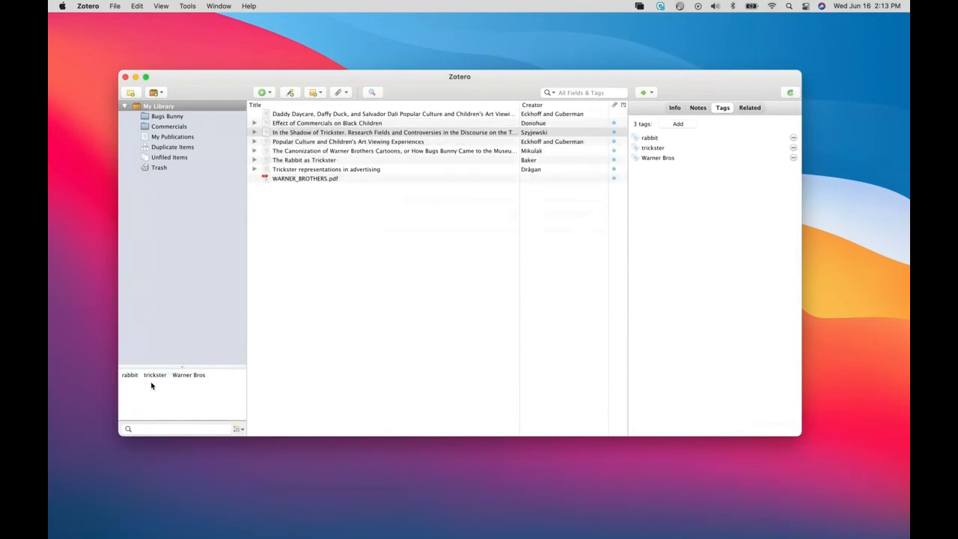
# Filter the library by trickster, combine it with Warner Bros, narrow to rabbit alone, and clear the tag filter.
pyautogui.click(149, 378)
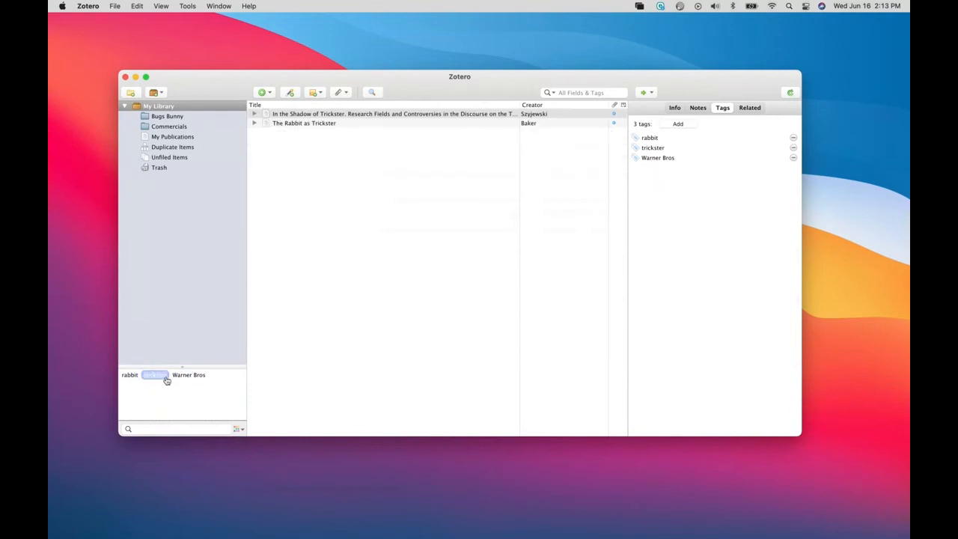
pyautogui.click(190, 376)
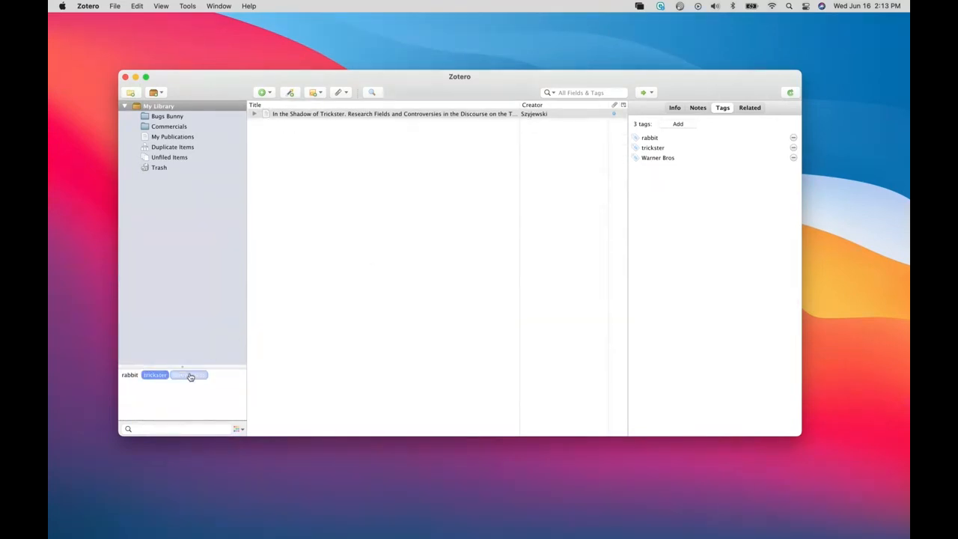
pyautogui.click(131, 375)
pyautogui.click(154, 375)
pyautogui.click(186, 376)
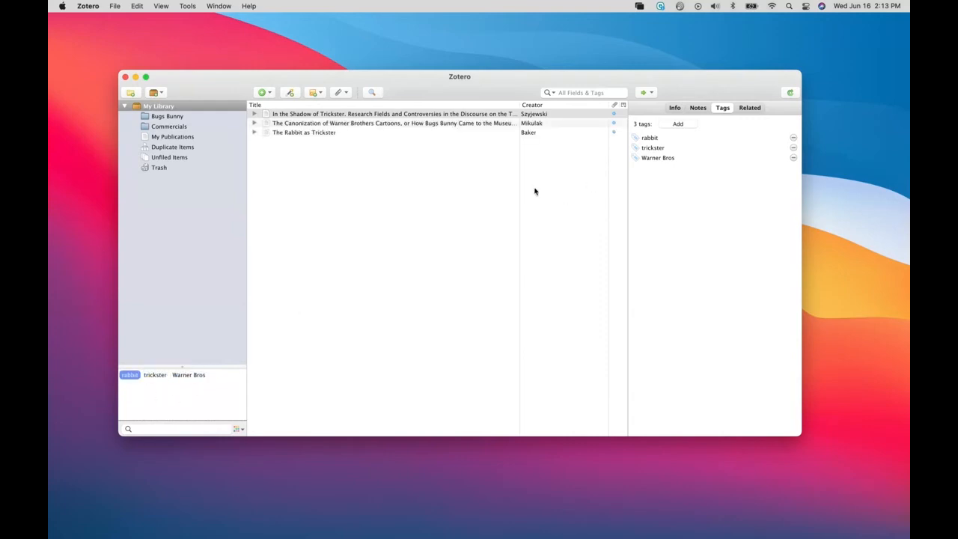
pyautogui.click(126, 377)
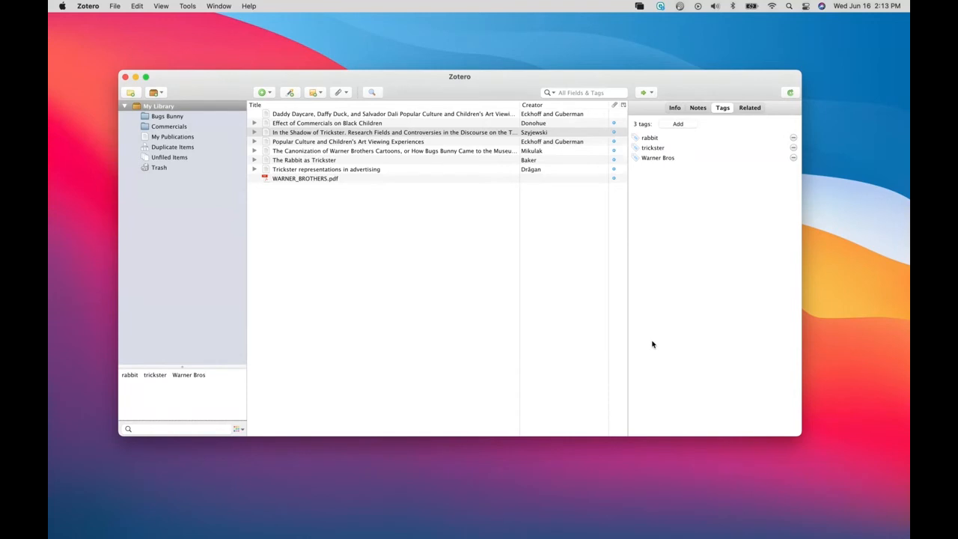
# Browse the Bugs Bunny and Commercials collections, My Publications and Duplicate Items.
pyautogui.click(210, 236)
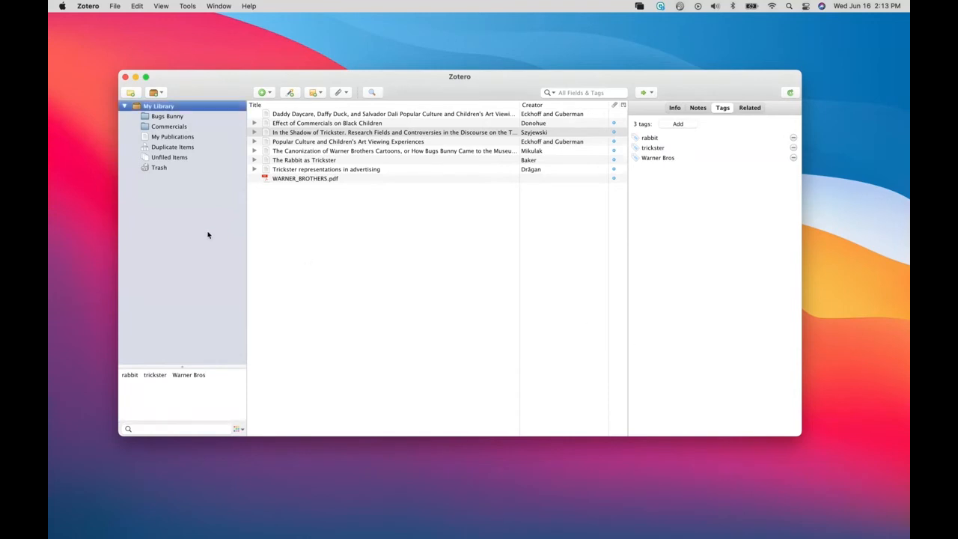
pyautogui.click(166, 118)
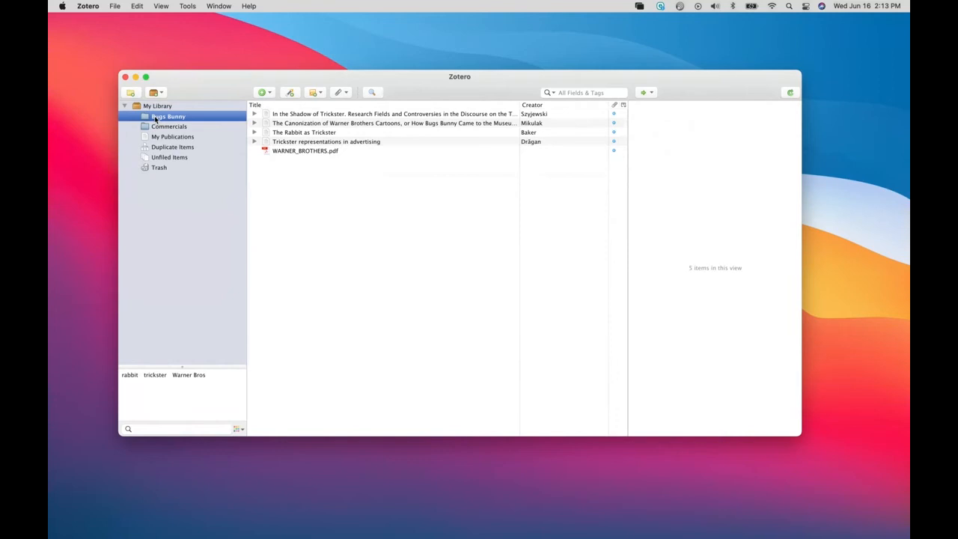
pyautogui.click(176, 128)
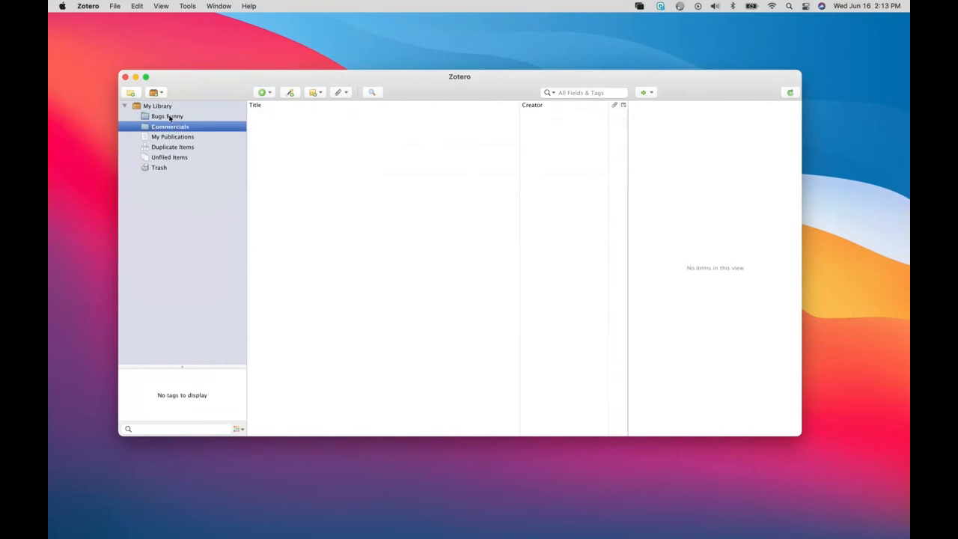
pyautogui.click(171, 139)
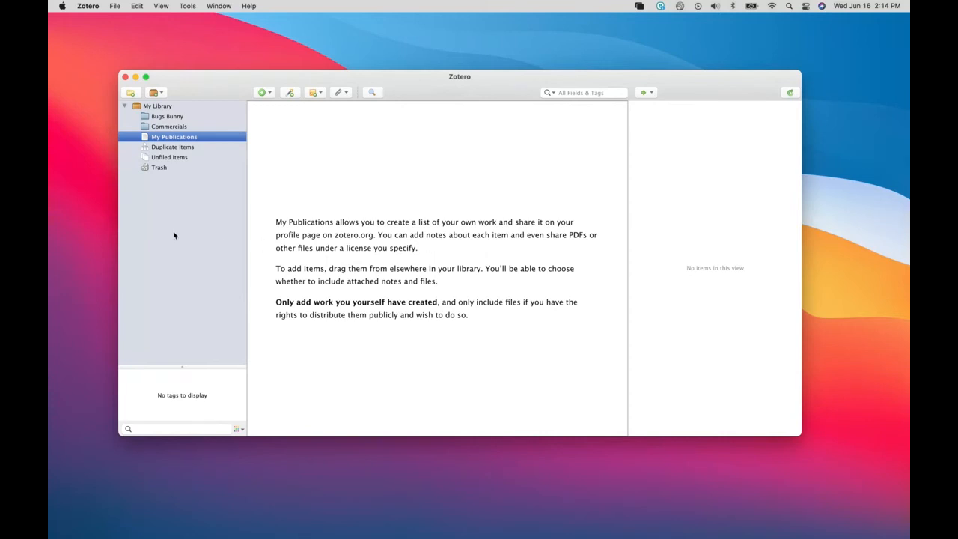
pyautogui.click(185, 149)
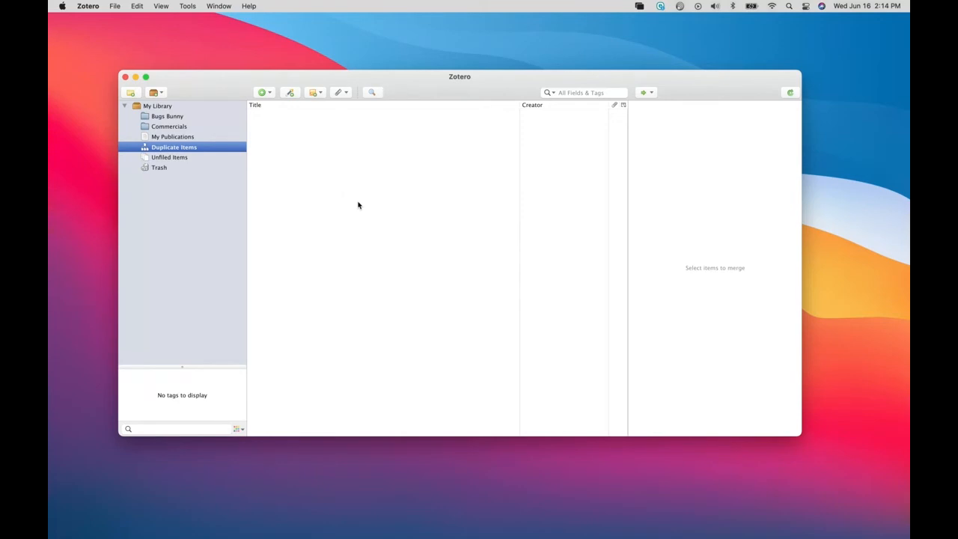
# File the "Daddy Daycare", "Effect of Commercials on Black Children" and "Popular Culture" articles from Unfiled Items into the Commercials collection.
pyautogui.click(175, 160)
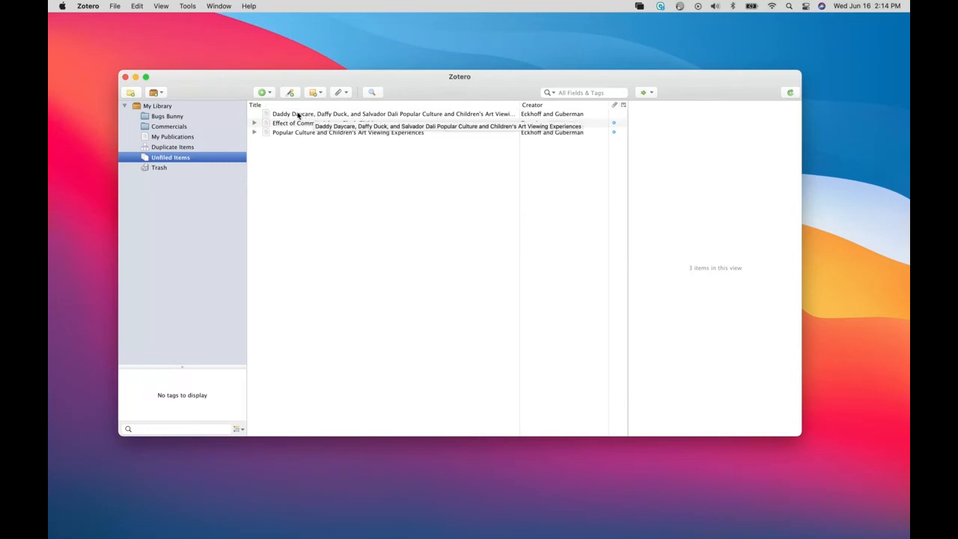
pyautogui.moveTo(288, 115); pyautogui.dragTo(175, 128)
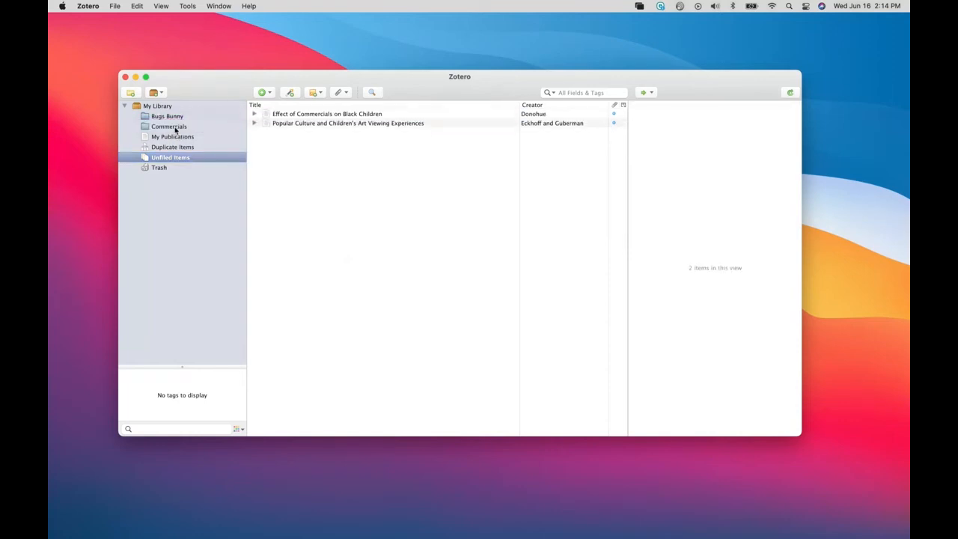
pyautogui.click(287, 115)
pyautogui.moveTo(287, 116); pyautogui.dragTo(178, 128)
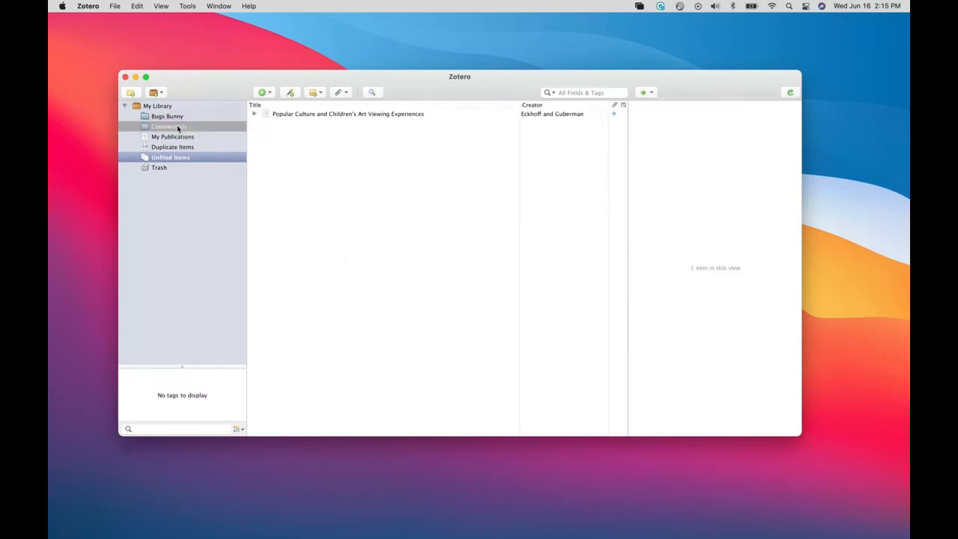
pyautogui.click(320, 114)
pyautogui.moveTo(320, 115); pyautogui.dragTo(179, 128)
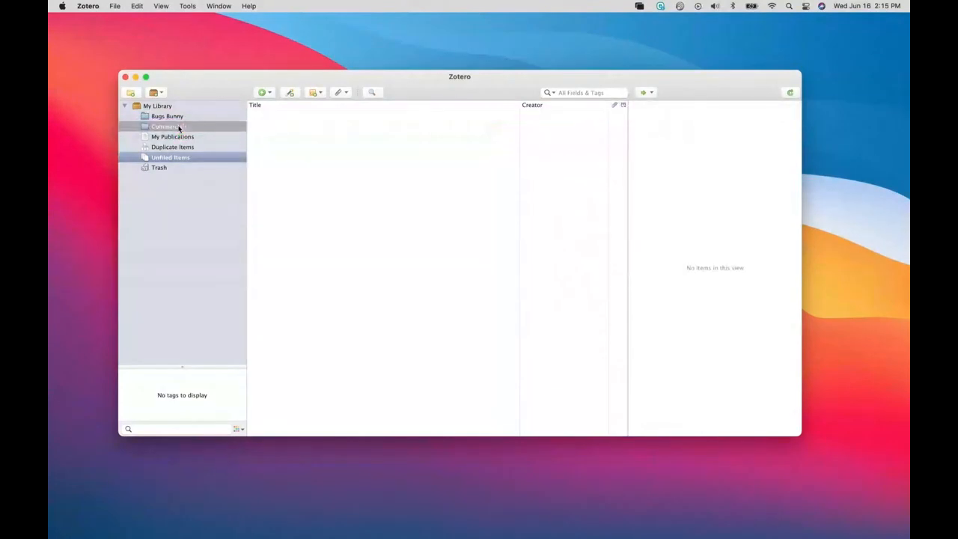
# Check the contents of the Bugs Bunny and Commercials collections.
pyautogui.click(173, 118)
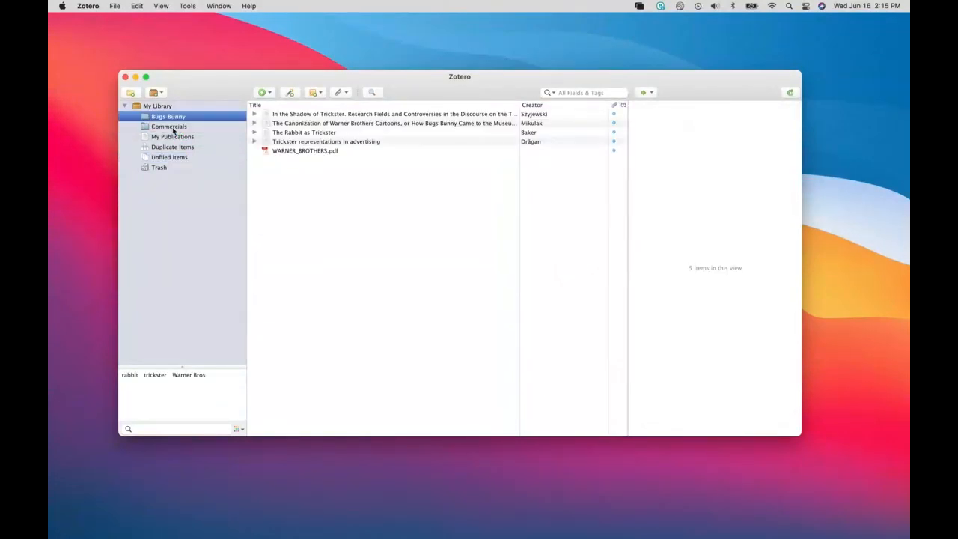
pyautogui.click(177, 127)
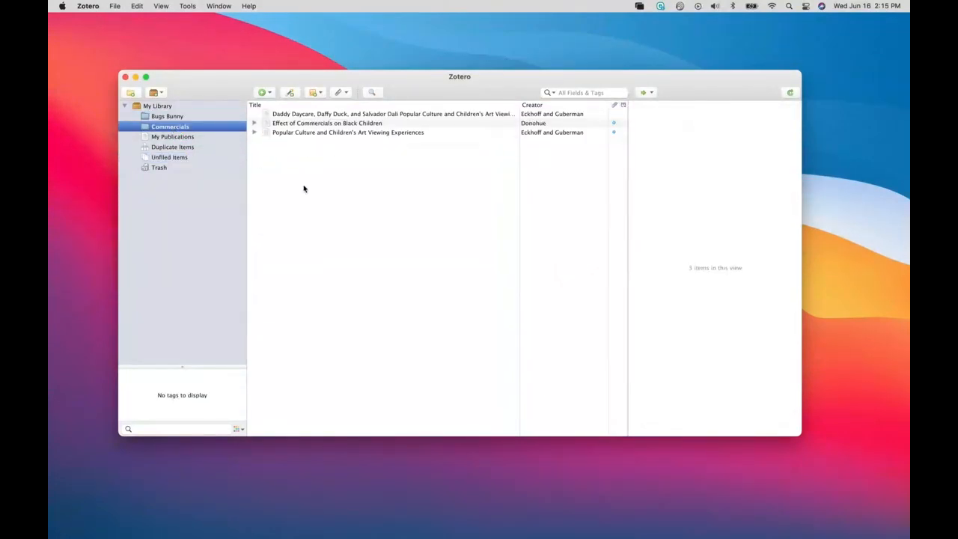
pyautogui.click(174, 116)
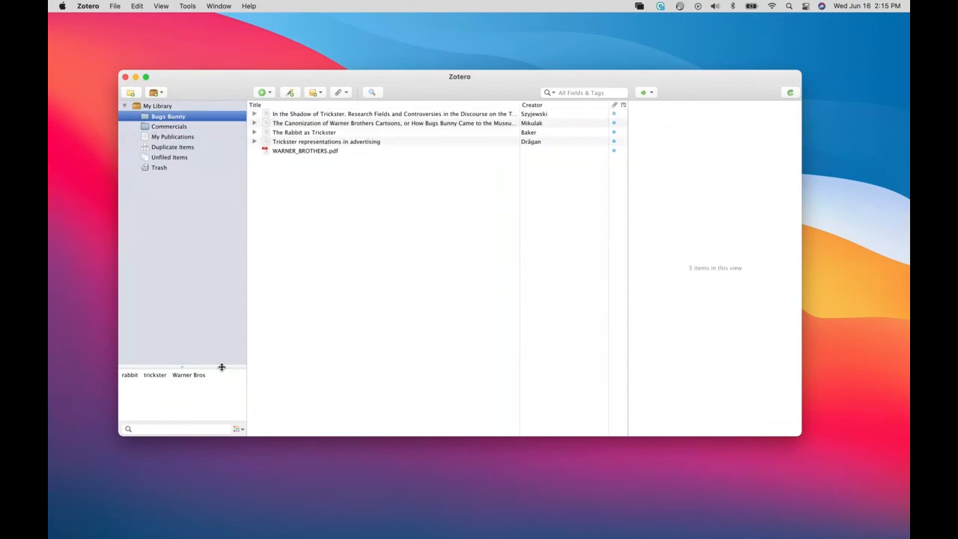
# View the deleted items in the Trash and show its Empty Trash option without choosing it.
pyautogui.click(158, 168)
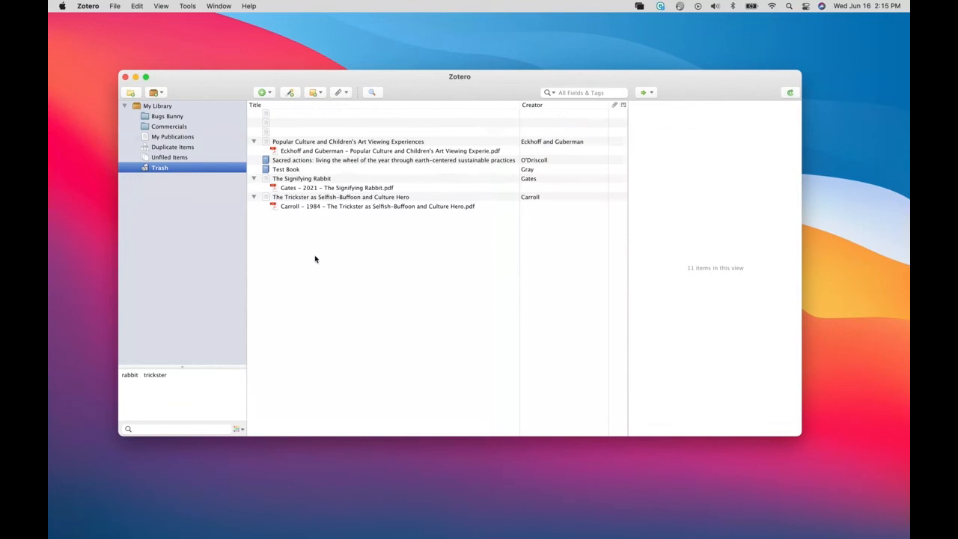
pyautogui.rightClick(166, 170)
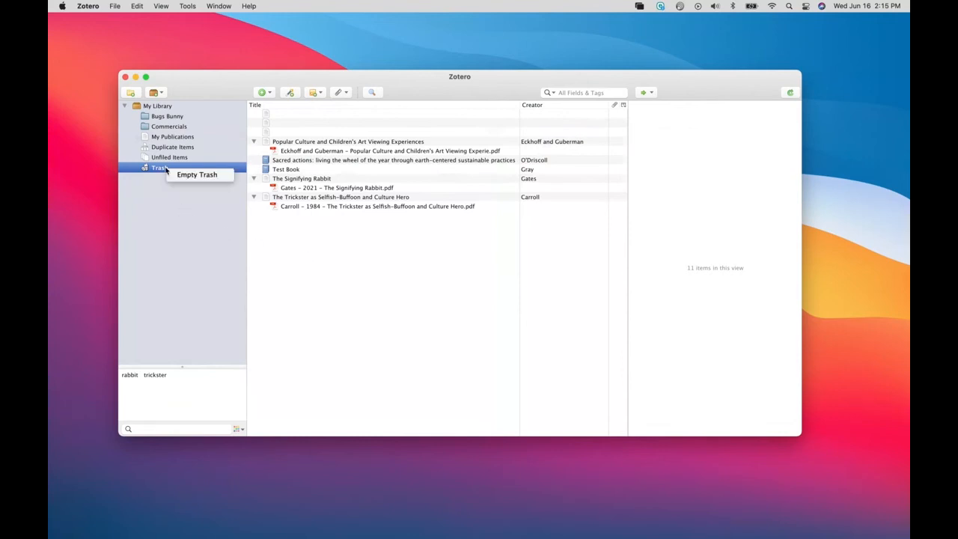
pyautogui.click(173, 219)
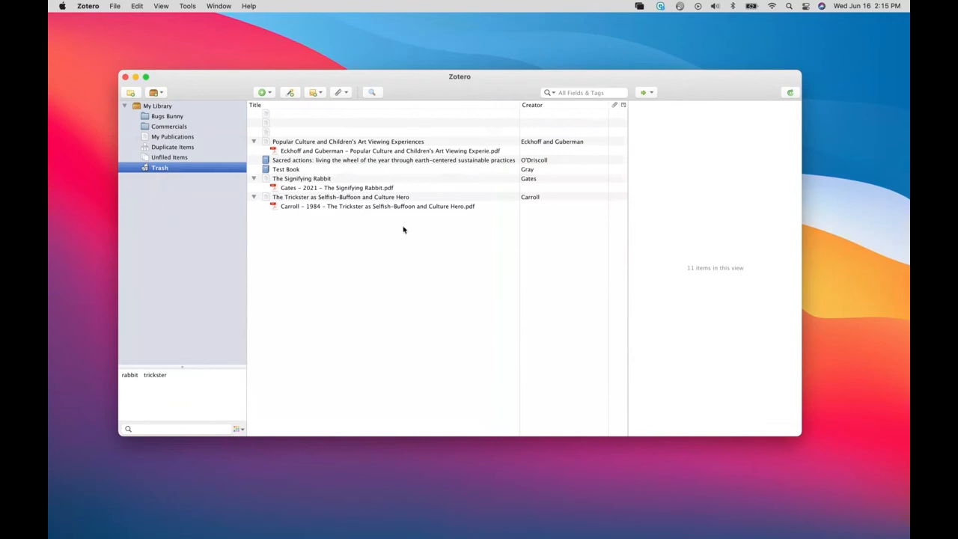
# Switch to Finder and arrange 639961.pdf and 20107053.pdf apart on the desktop, clear of the Zotero window.
pyautogui.moveTo(910, 15)
pyautogui.mouseDown()
pyautogui.moveTo(892, 3)
pyautogui.moveTo(909, 6)
pyautogui.mouseUp()
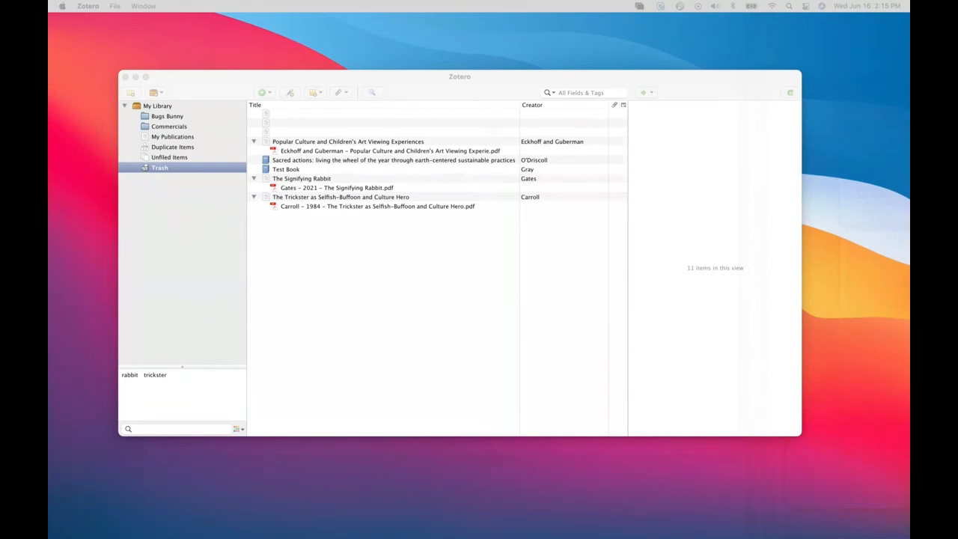
pyautogui.moveTo(909, 186); pyautogui.dragTo(826, 180)
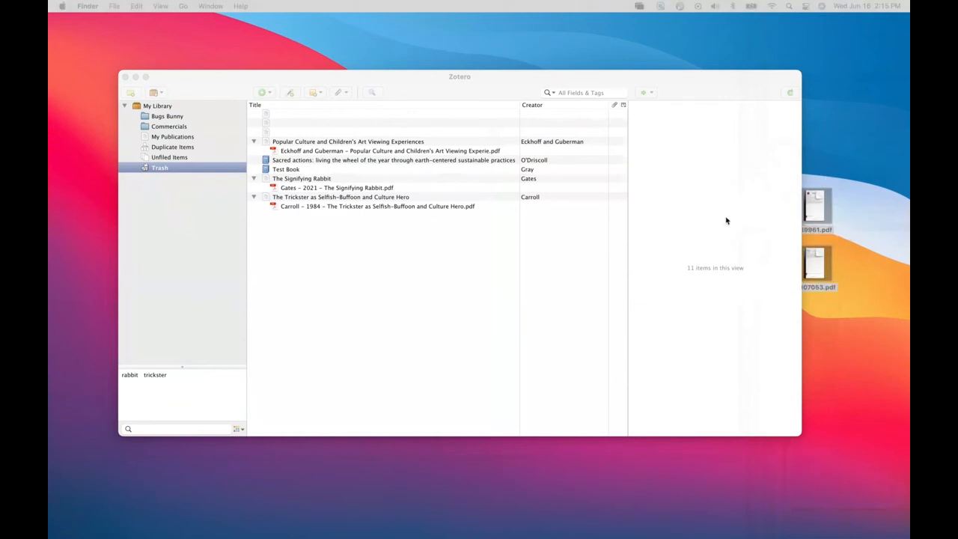
pyautogui.moveTo(814, 206); pyautogui.dragTo(861, 142)
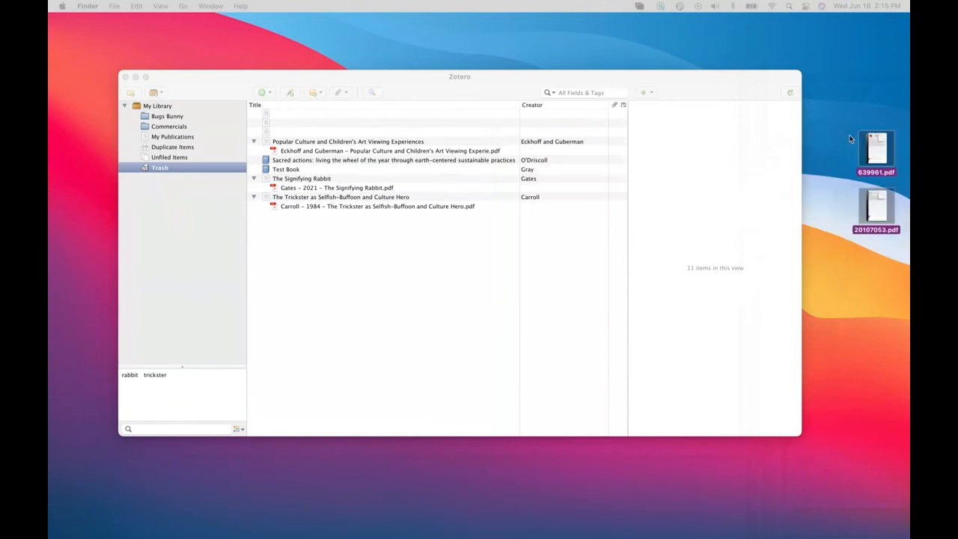
pyautogui.moveTo(866, 215); pyautogui.dragTo(860, 248)
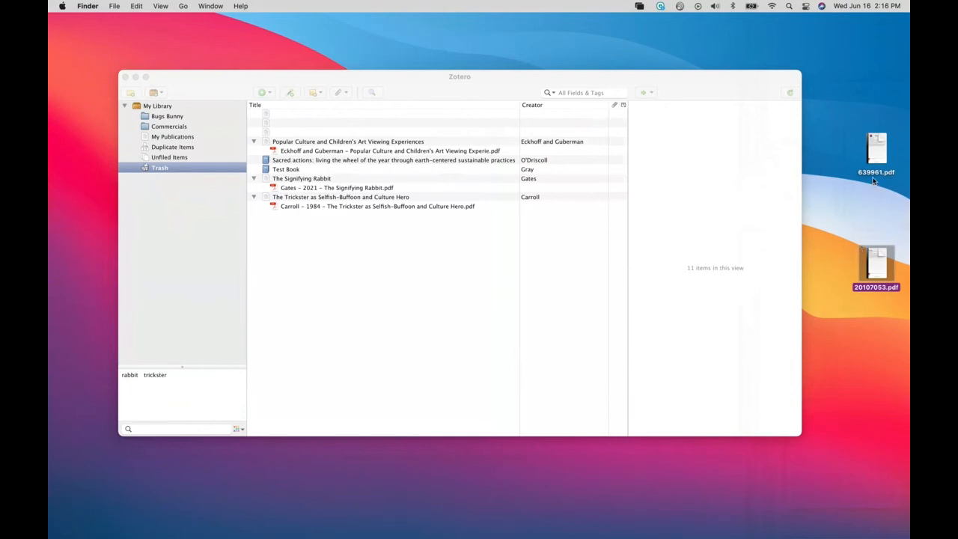
# Add 20107053.pdf from the desktop to the items in My Library.
pyautogui.moveTo(881, 266); pyautogui.dragTo(433, 285)
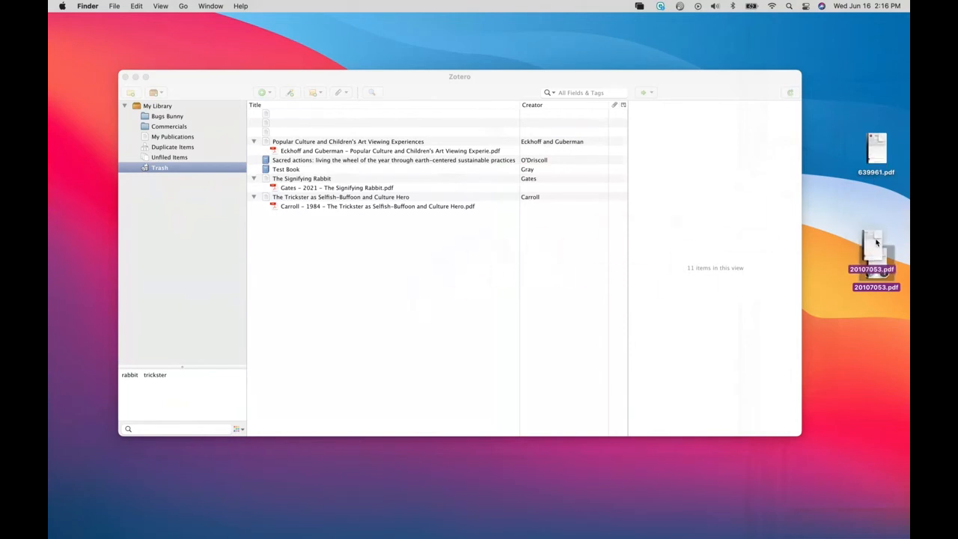
pyautogui.click(150, 99)
pyautogui.click(157, 105)
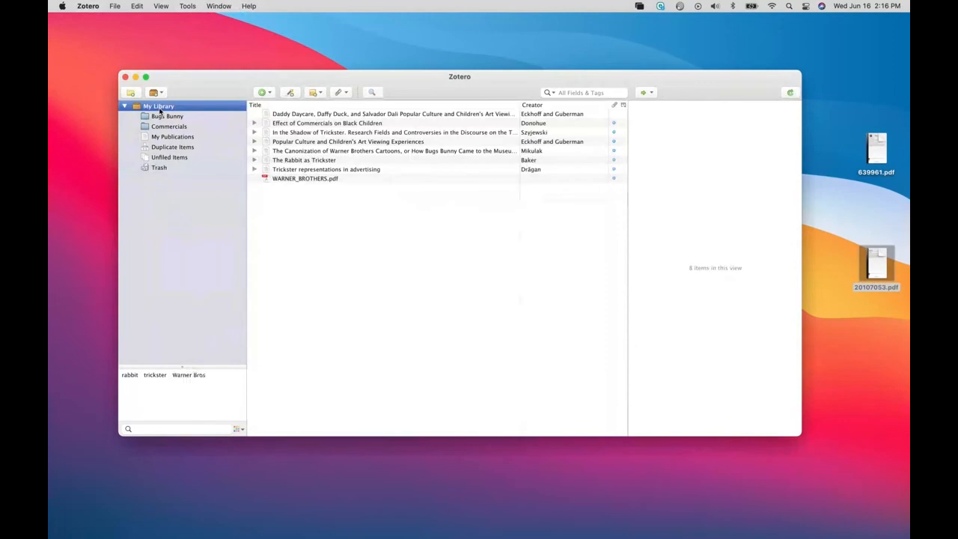
pyautogui.moveTo(876, 259); pyautogui.dragTo(418, 270)
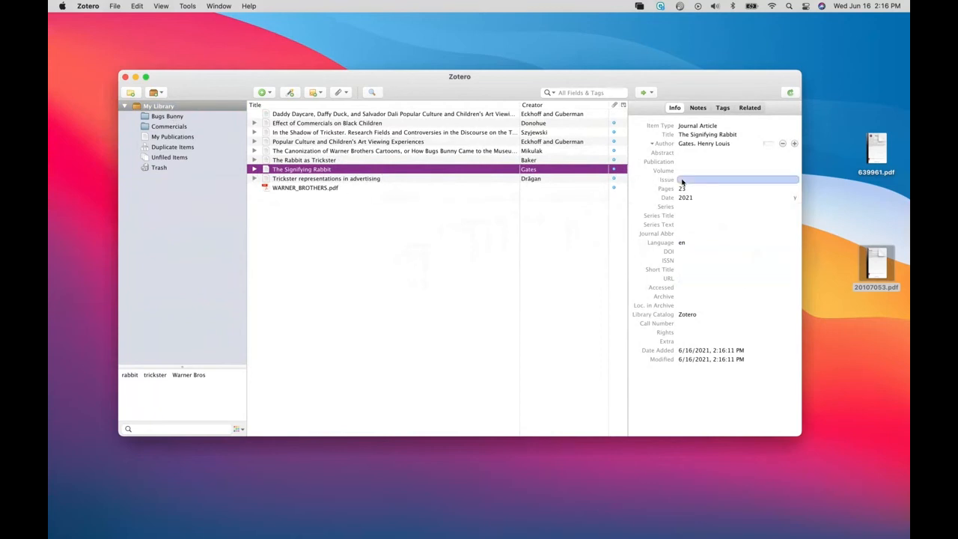
# Review the Publication, Pages and Date fields retrieved for "The Signifying Rabbit".
pyautogui.click(700, 163)
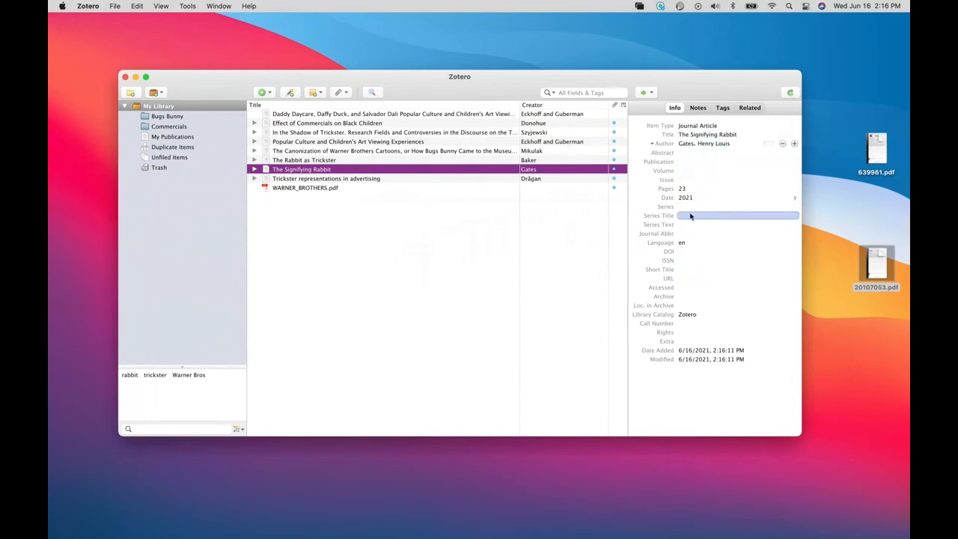
pyautogui.click(687, 190)
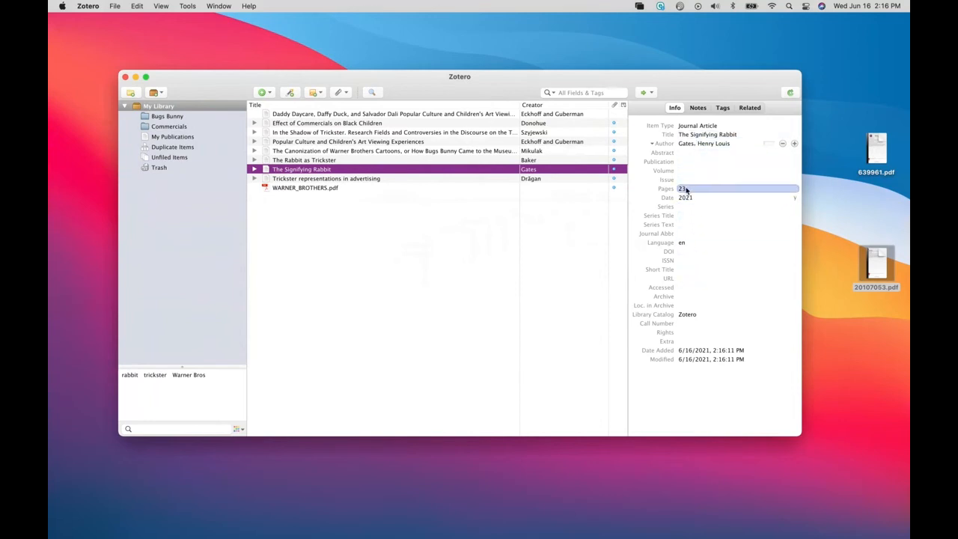
pyautogui.click(688, 198)
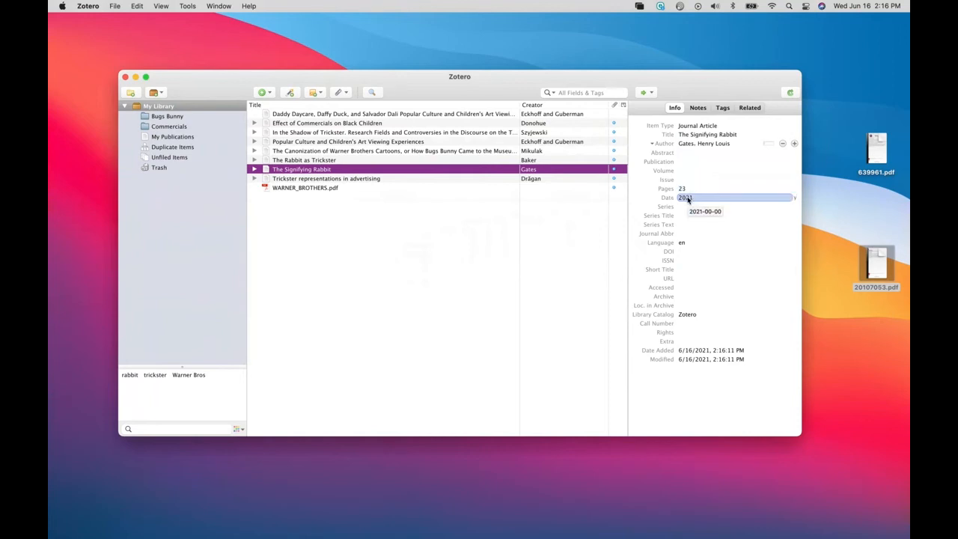
pyautogui.press('Return')
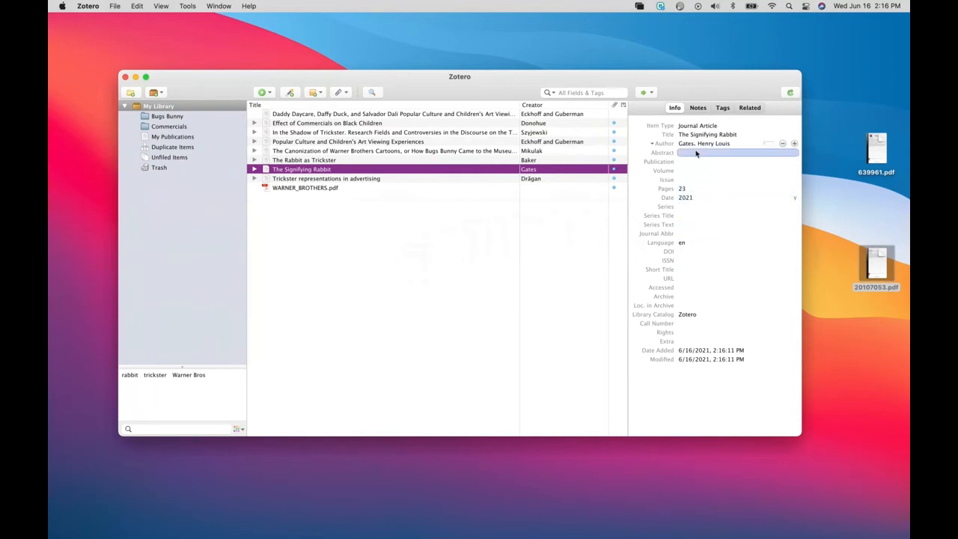
# Open the PDF attached to "The Signifying Rabbit" in Acrobat and arrange the Zotero window so the PDF's citation details and the item's fields are both visible.
pyautogui.click(254, 169)
pyautogui.doubleClick(289, 179)
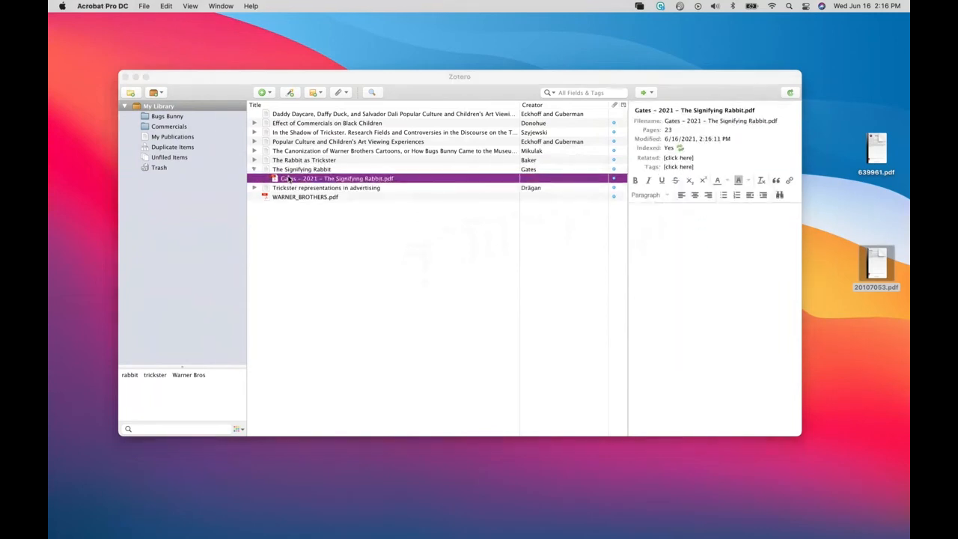
pyautogui.moveTo(390, 30); pyautogui.dragTo(199, 40)
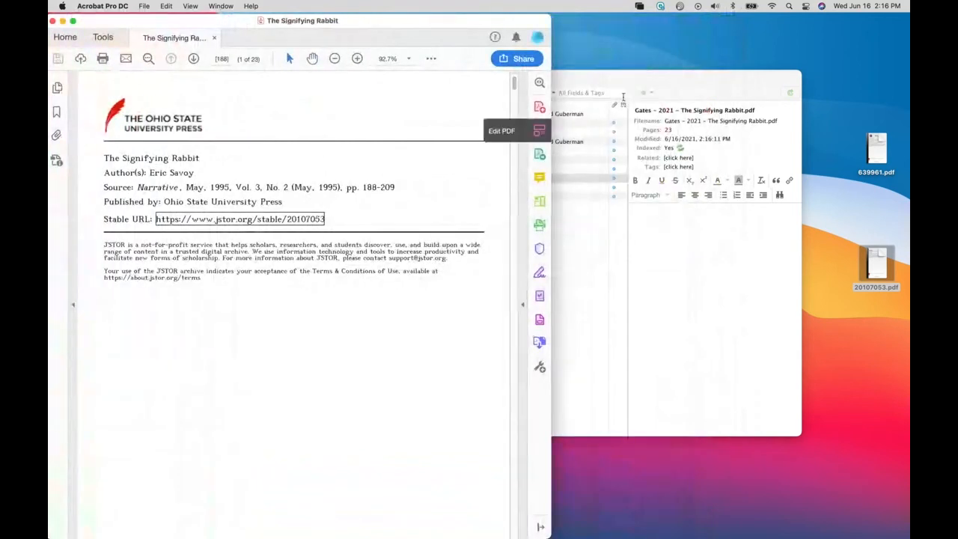
pyautogui.click(615, 78)
pyautogui.click(422, 171)
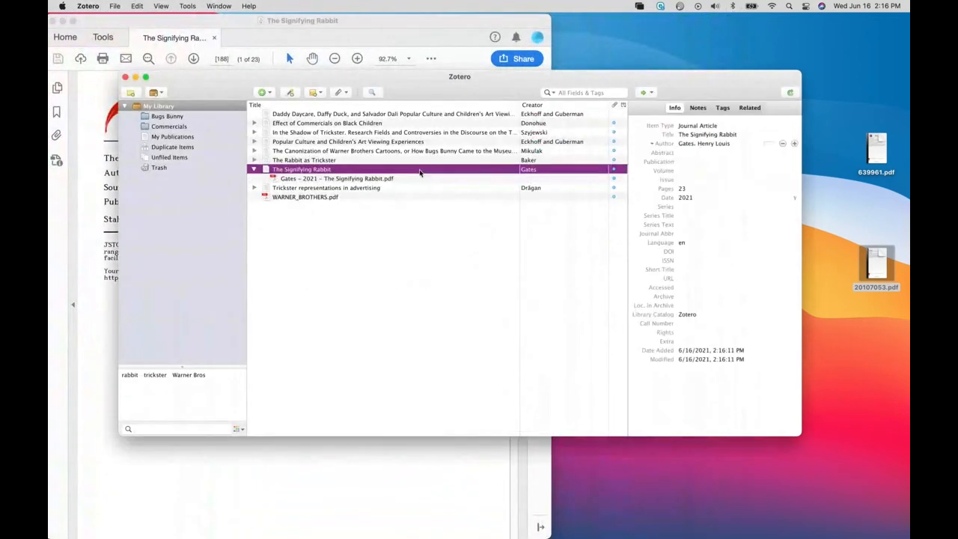
pyautogui.moveTo(578, 79); pyautogui.dragTo(531, 236)
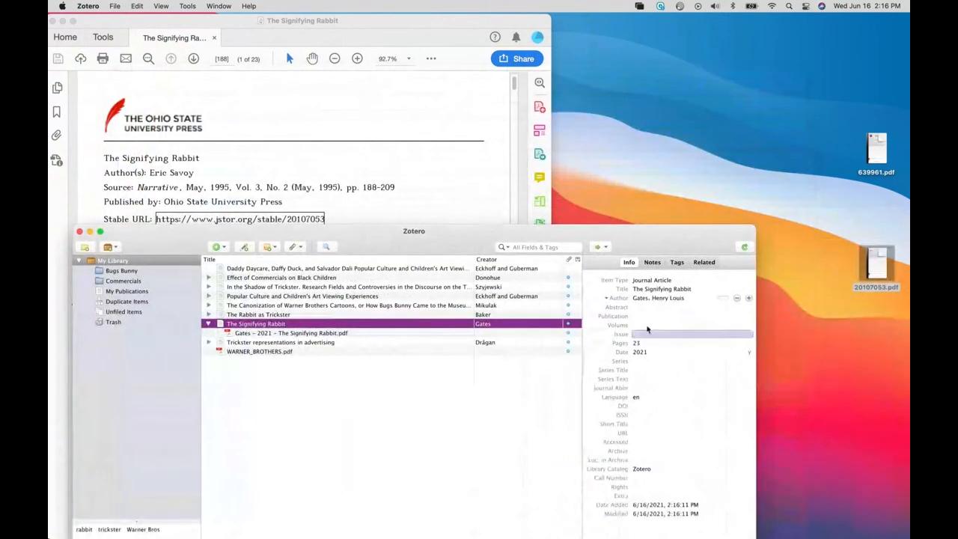
# Set the publication of "The Signifying Rabbit" to Narrative, the volume to 3 and the issue to 2.
pyautogui.click(642, 298)
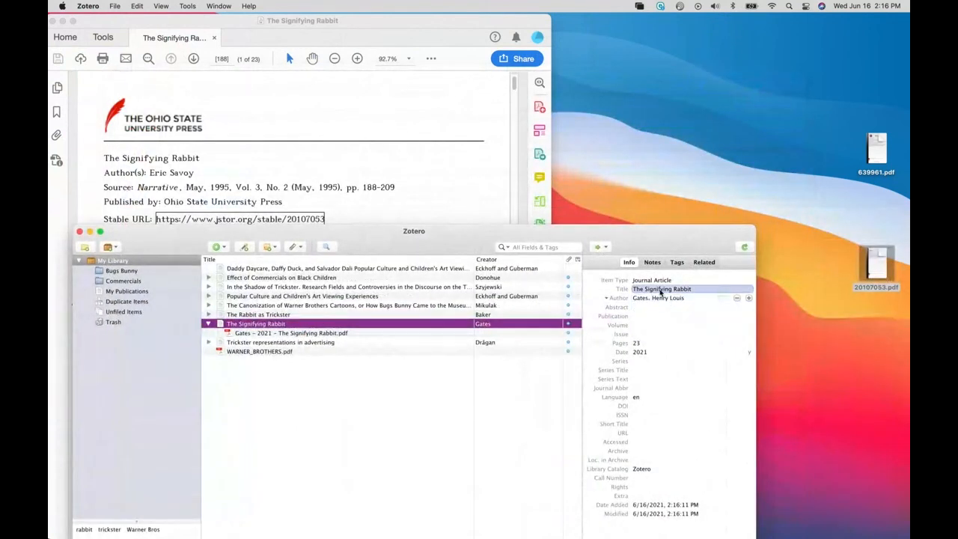
pyautogui.click(642, 317)
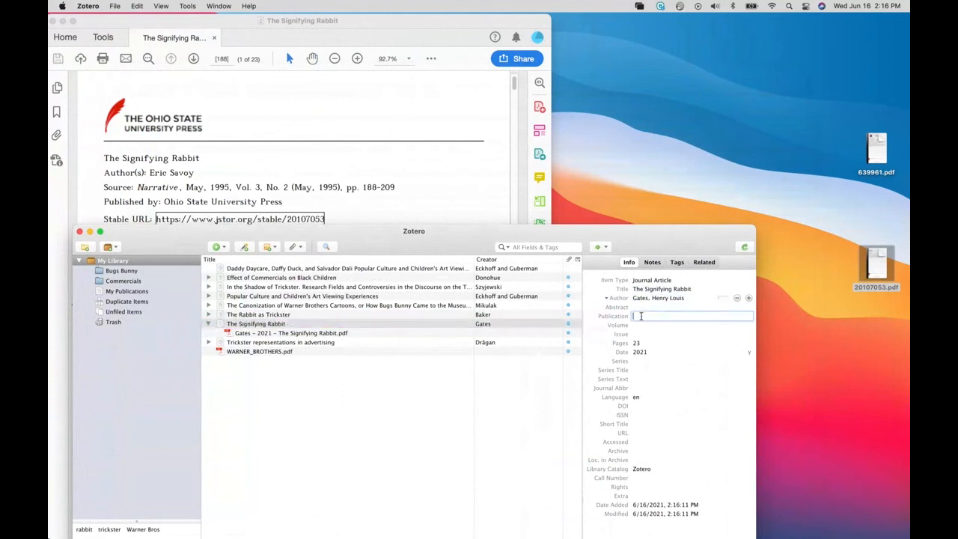
pyautogui.write('Narrative')
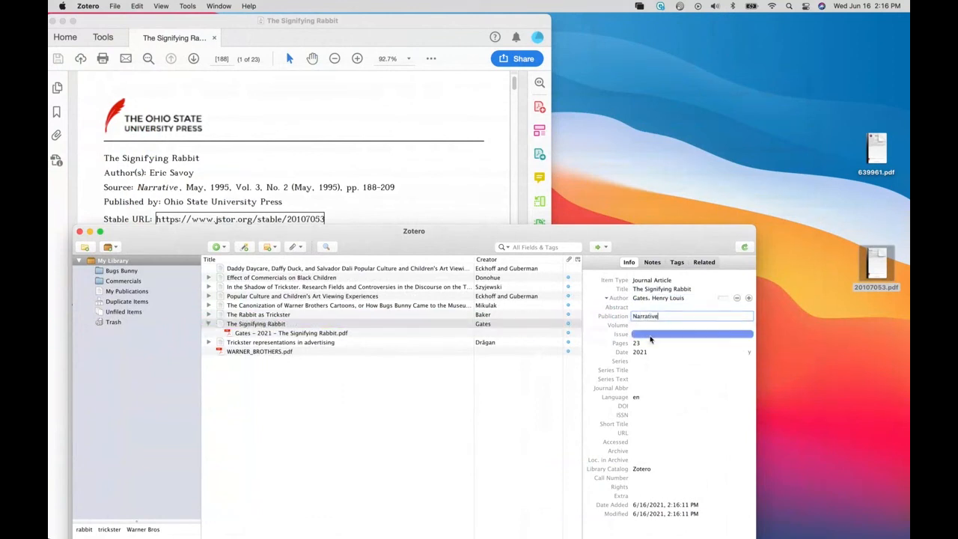
pyautogui.click(642, 328)
pyautogui.click(640, 326)
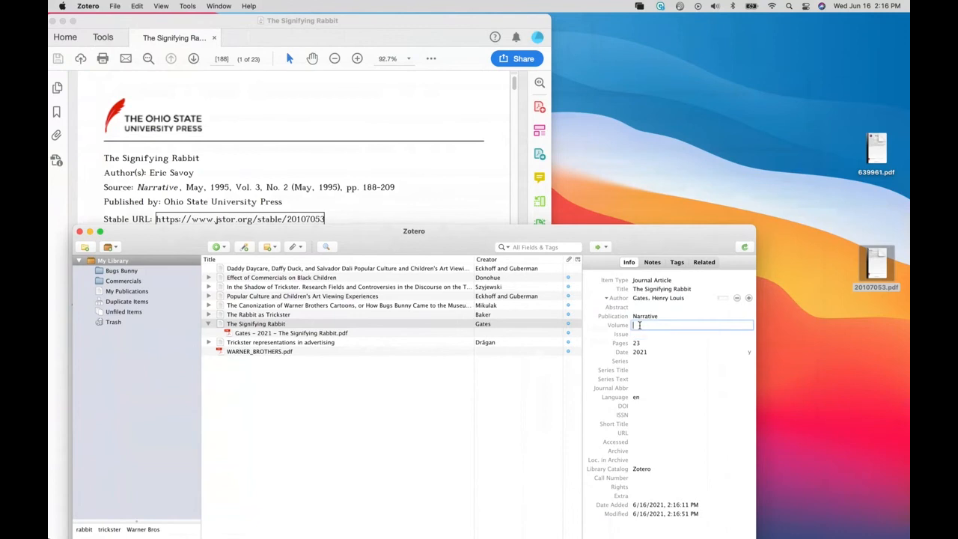
pyautogui.write('3')
pyautogui.press('Tab')
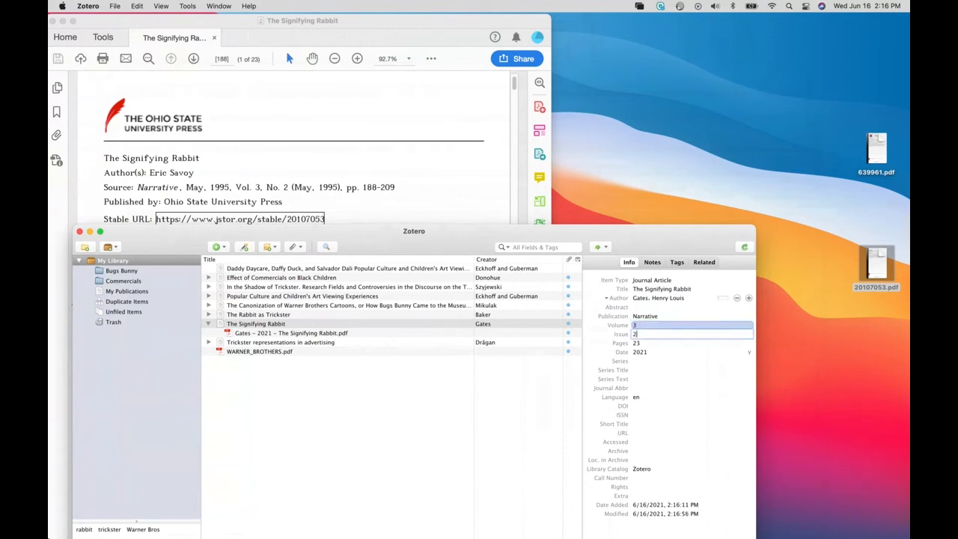
pyautogui.press('Tab')
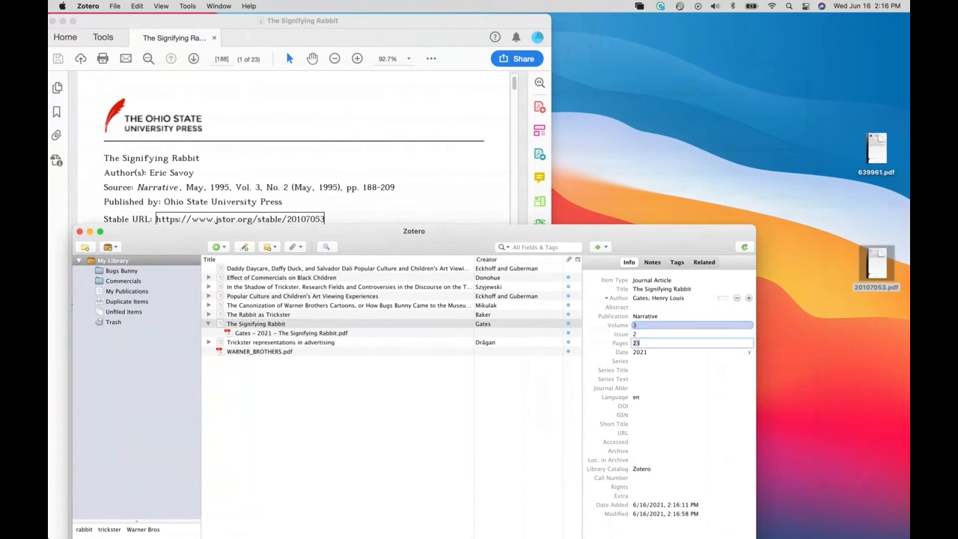
# Set the pages of "The Signifying Rabbit" to 188-209 and its date to 1995.
pyautogui.write('188-209')
pyautogui.press('Tab')
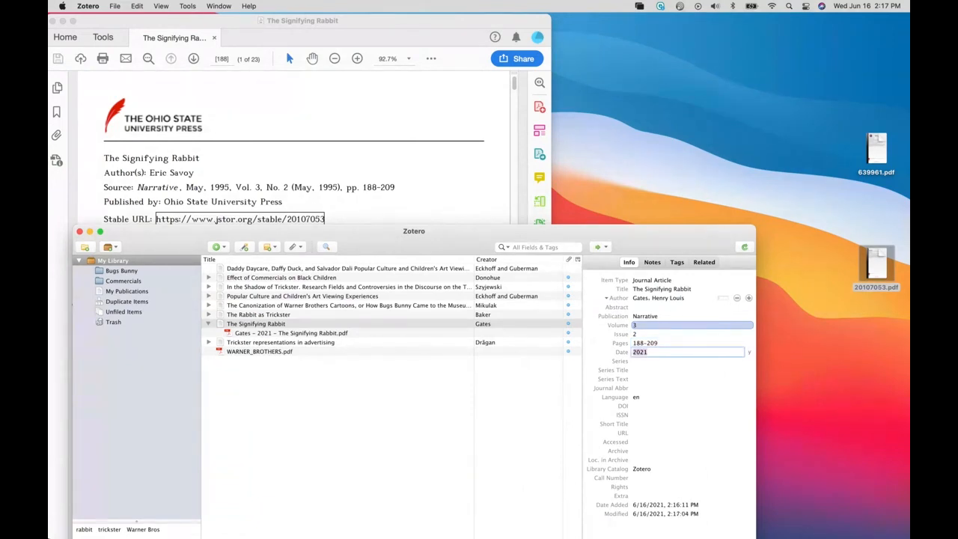
pyautogui.write('1995')
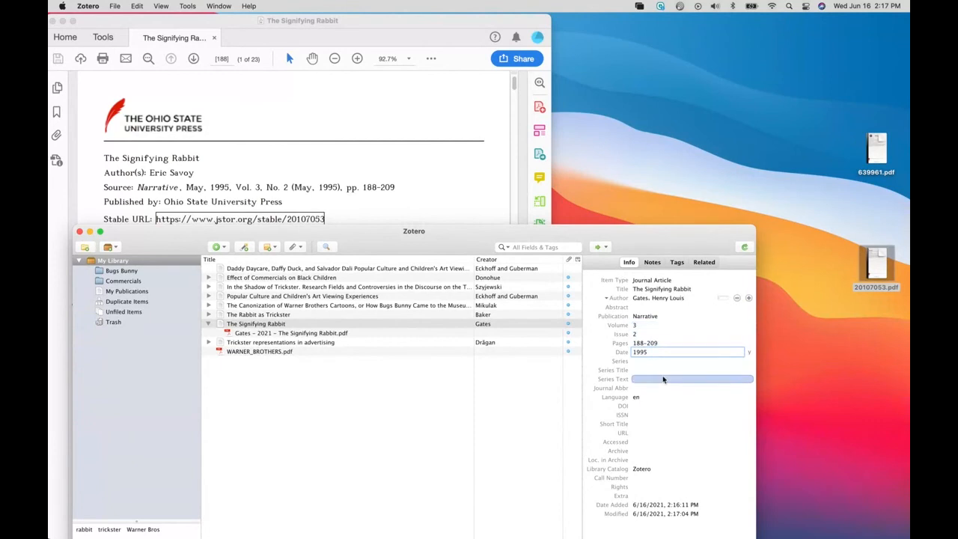
pyautogui.click(650, 379)
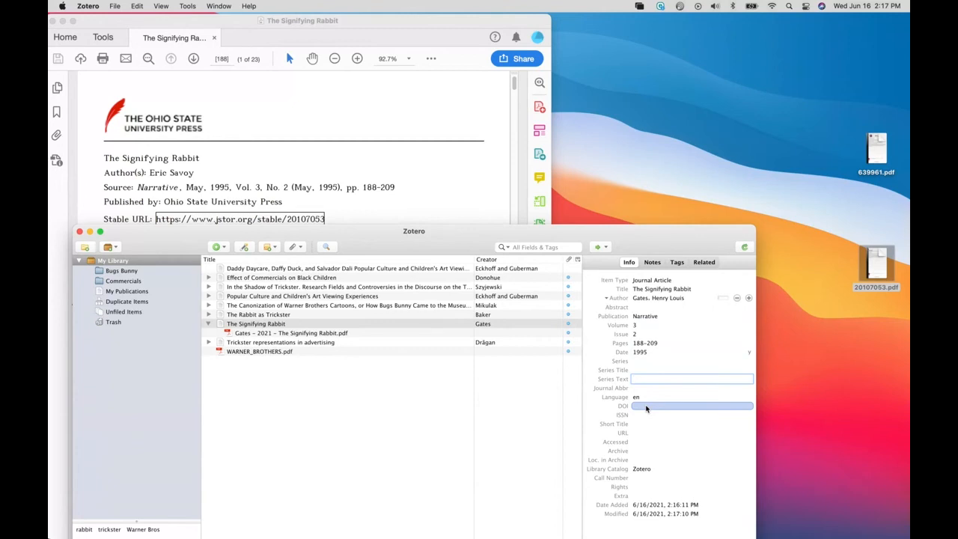
# Enter June 16, 2021 as the accessed date and JSTOR as the archive for "The Signifying Rabbit".
pyautogui.click(639, 443)
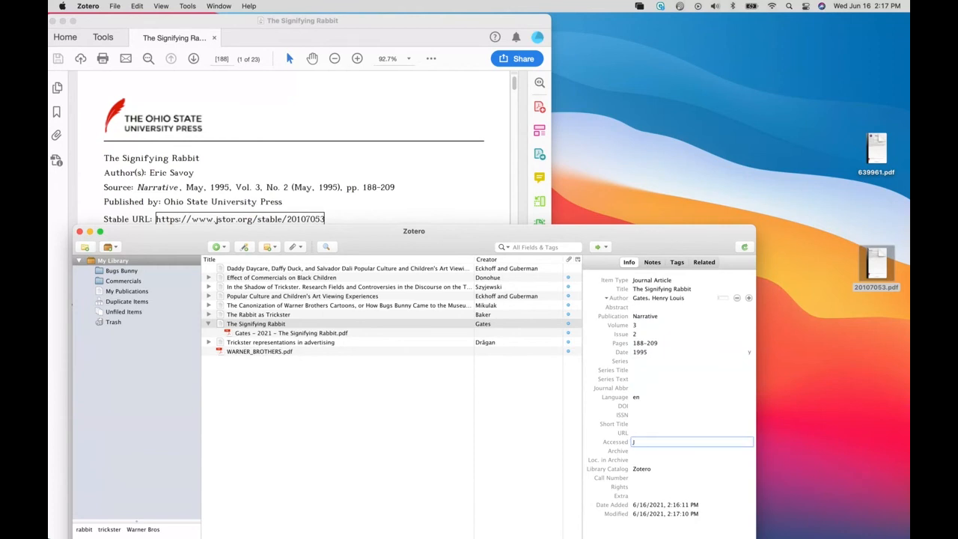
pyautogui.write('June 16, 2021')
pyautogui.click(635, 452)
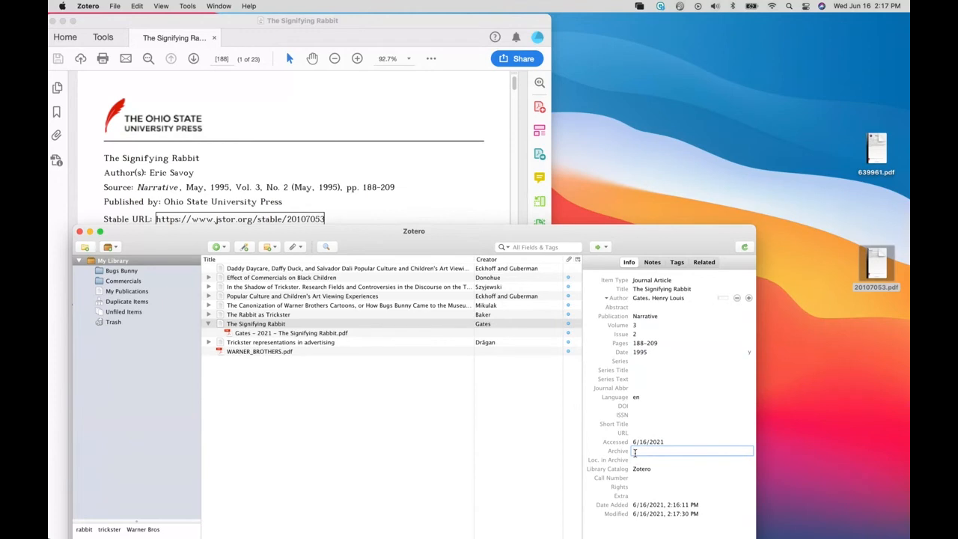
pyautogui.write('JSTOR')
pyautogui.click(659, 405)
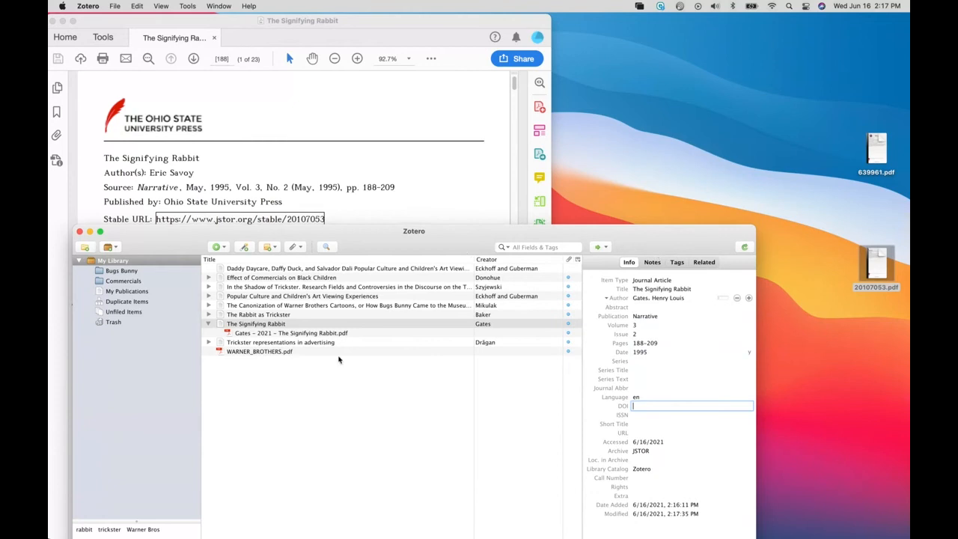
# Move the Zotero window back up and add 639961.pdf from the desktop to My Library.
pyautogui.click(292, 375)
pyautogui.moveTo(439, 238); pyautogui.dragTo(439, 4)
pyautogui.click(807, 98)
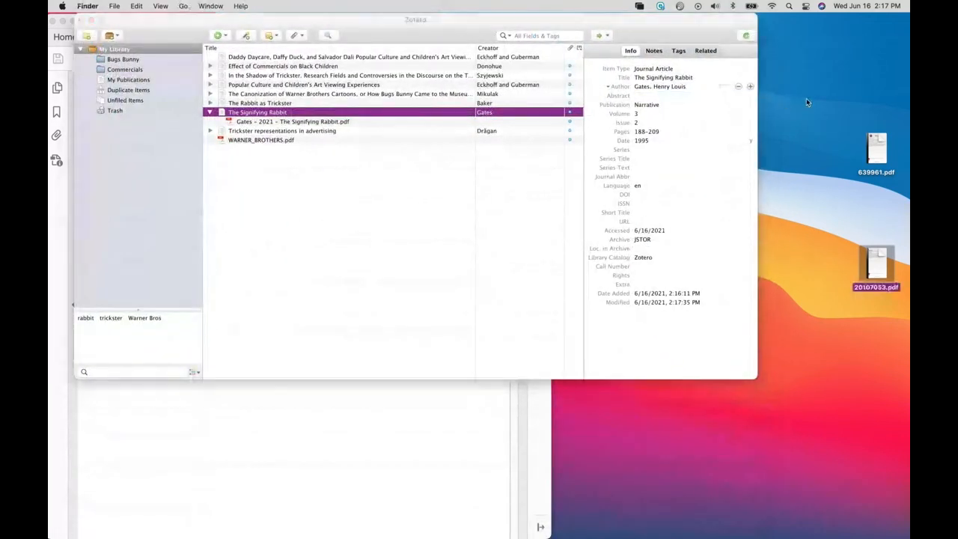
pyautogui.moveTo(868, 139); pyautogui.dragTo(320, 242)
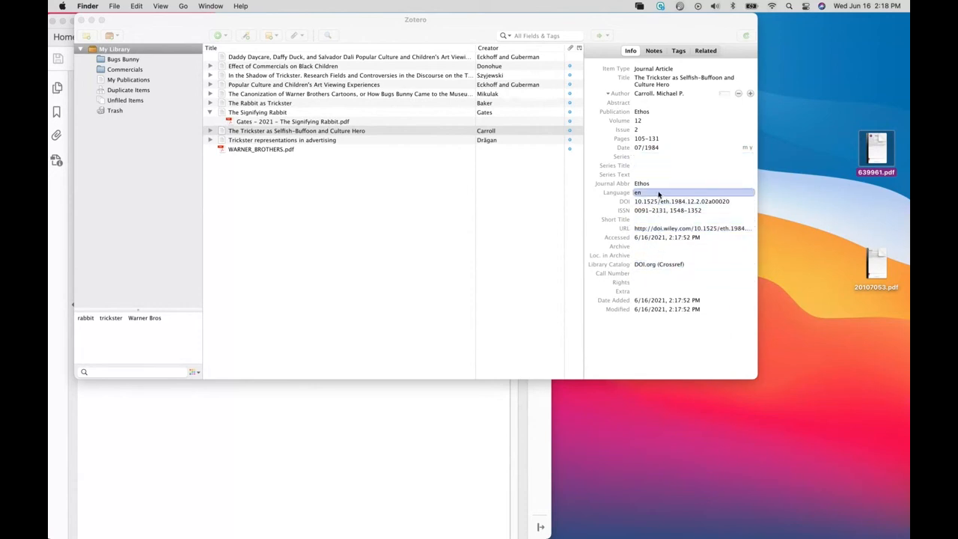
# Set the archive of "The Trickster as Selfish-Buffoon and Culture Hero" to JSTOR.
pyautogui.click(642, 247)
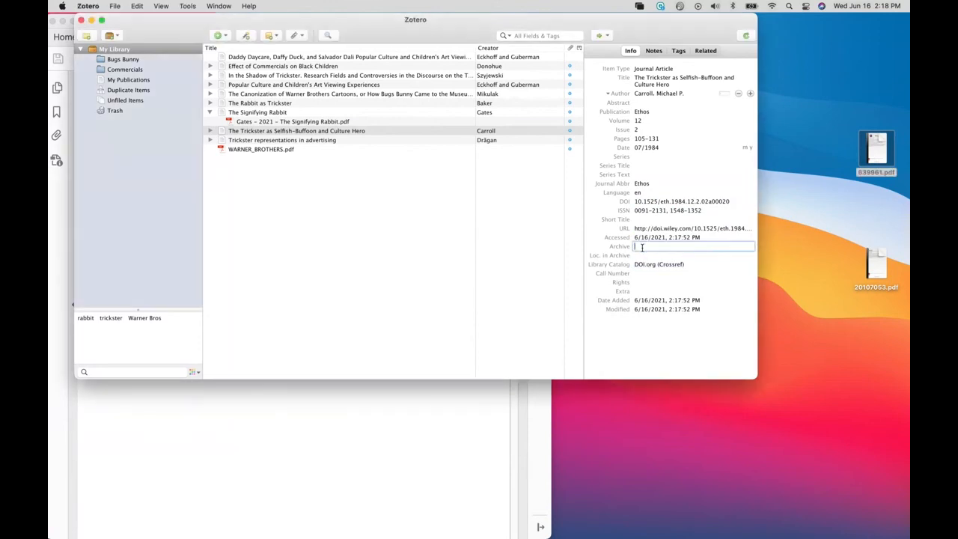
pyautogui.write('JSTOR')
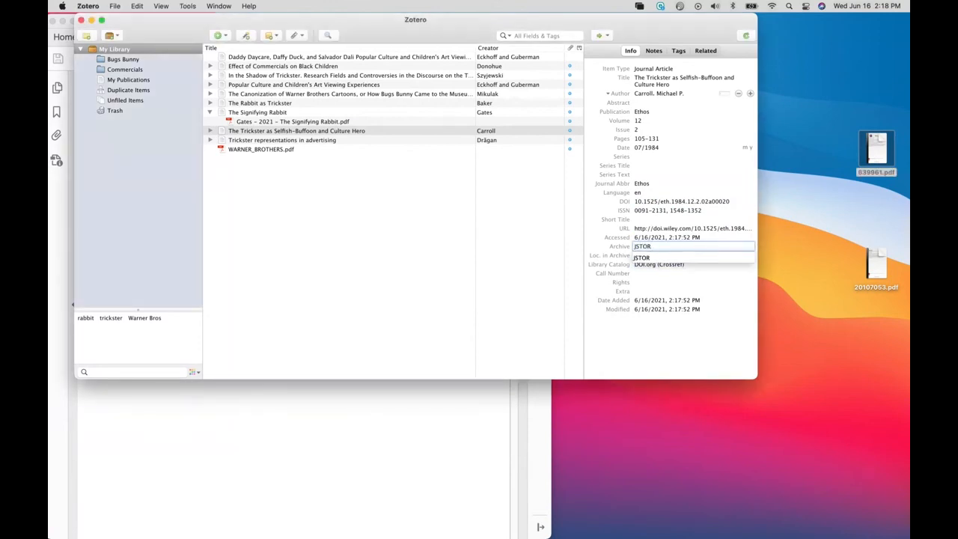
pyautogui.click(654, 337)
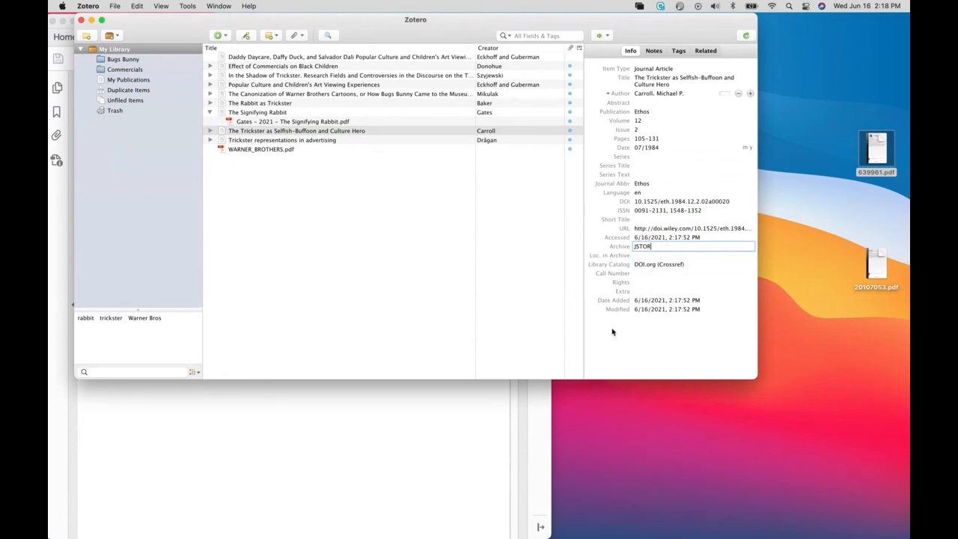
pyautogui.click(689, 229)
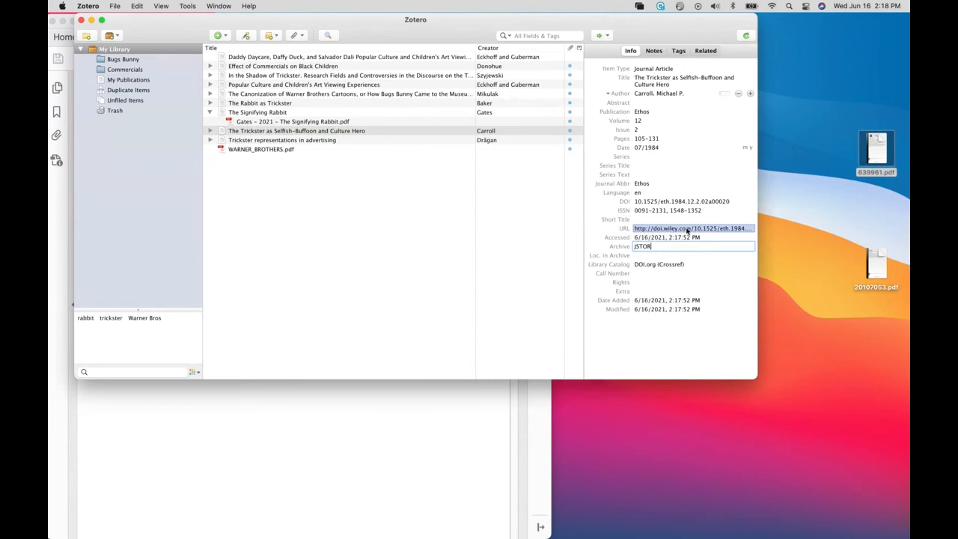
pyautogui.click(381, 214)
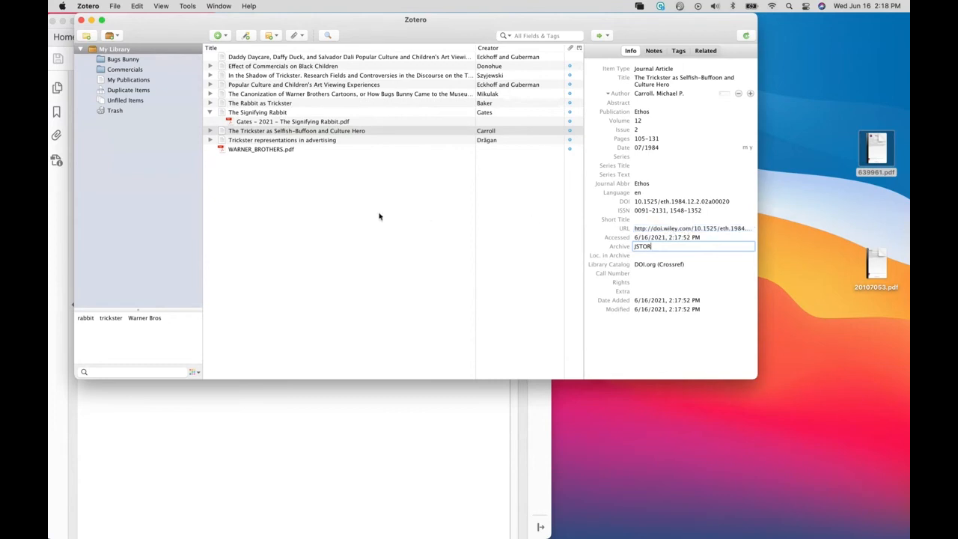
# Open the PDF attached to "The Trickster as Selfish-Buffoon and Culture Hero" in Acrobat, skim its pages and close the Acrobat window.
pyautogui.click(211, 132)
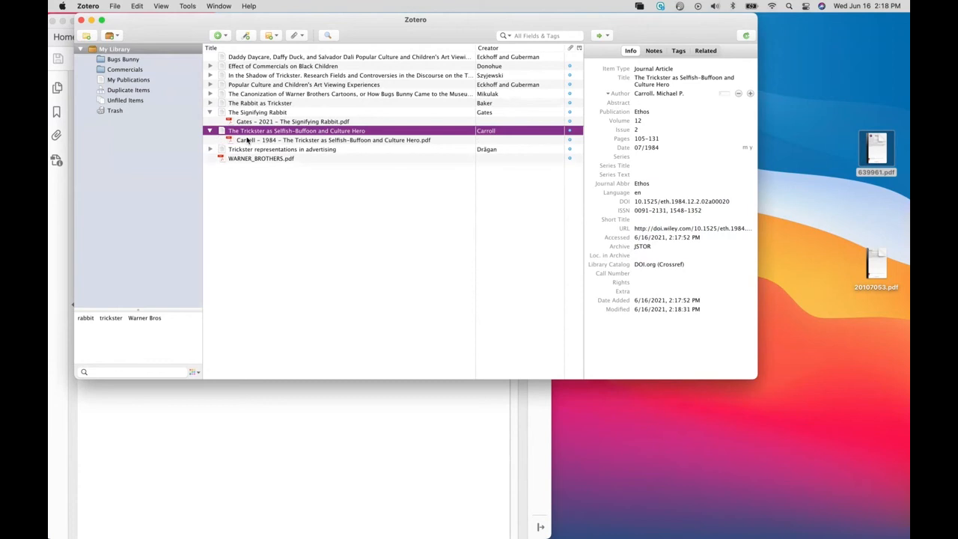
pyautogui.click(253, 141)
pyautogui.doubleClick(253, 142)
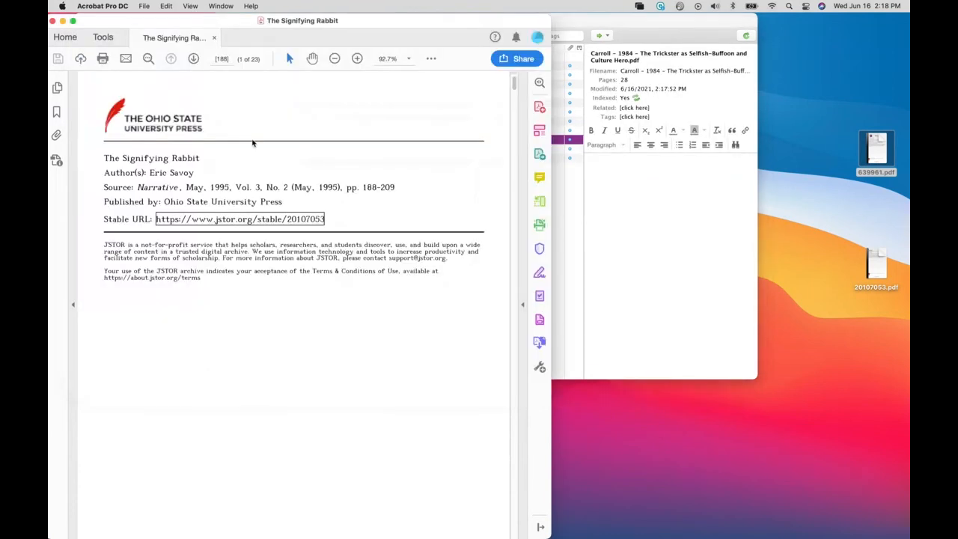
pyautogui.scroll(-5, 282, 226)
pyautogui.scroll(-10, 282, 226)
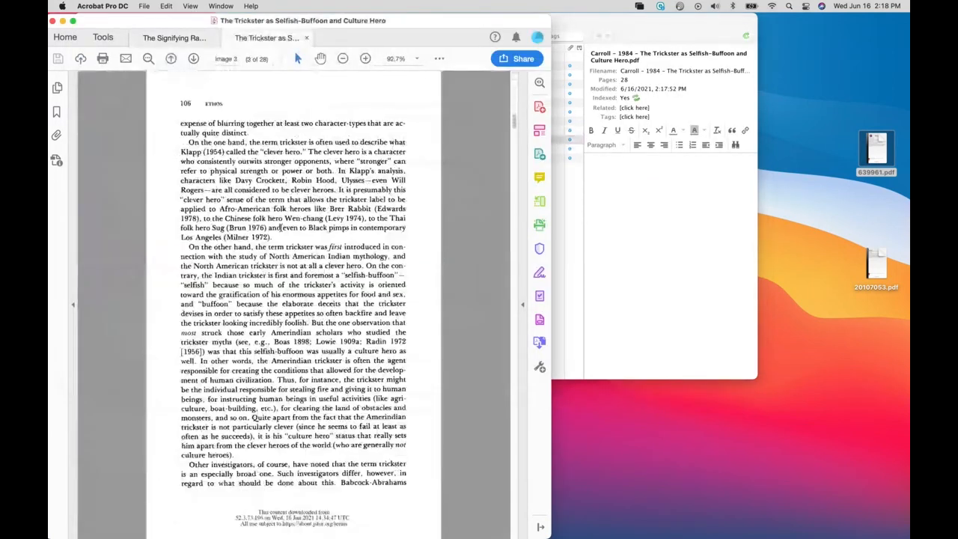
pyautogui.scroll(-15, 281, 226)
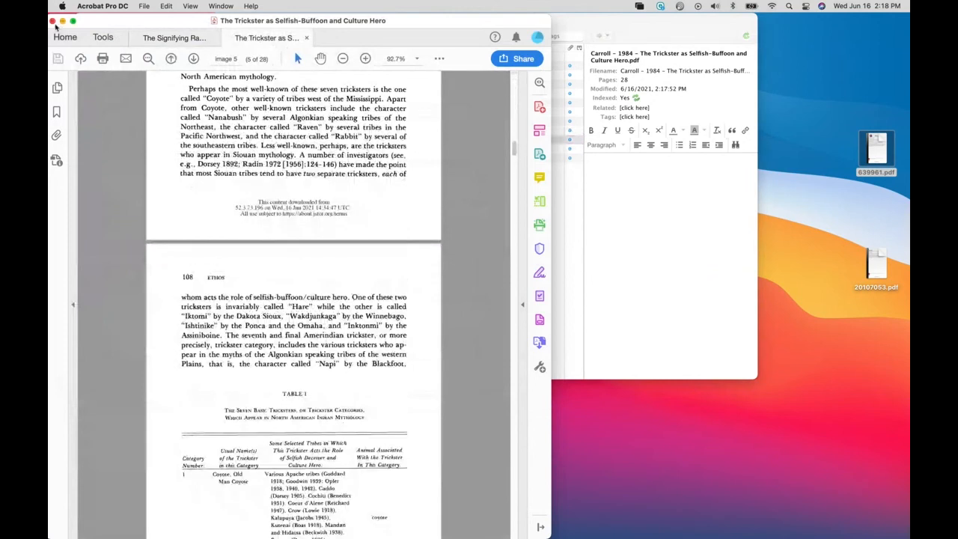
pyautogui.click(52, 24)
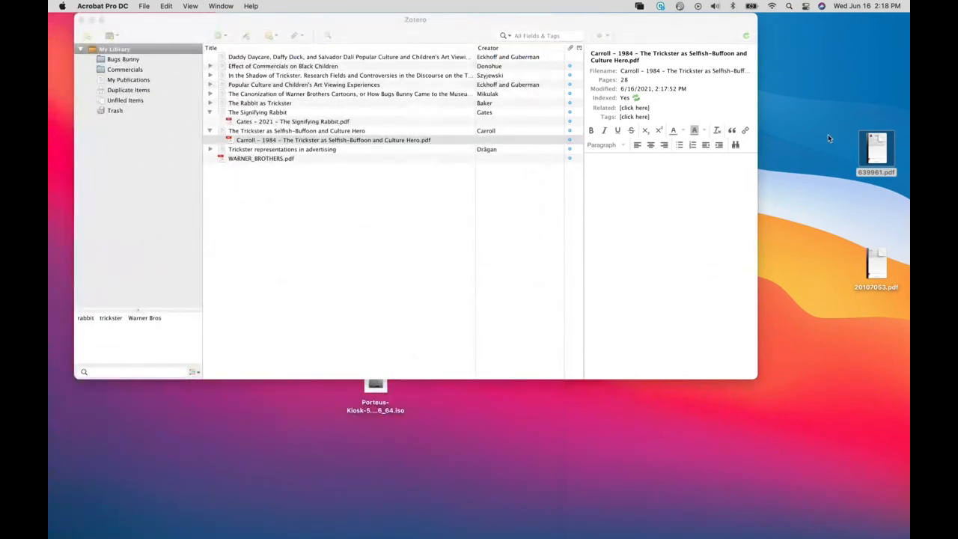
# Move 639961.pdf and 20107053.pdf from the desktop to the Trash.
pyautogui.moveTo(828, 137); pyautogui.dragTo(879, 266)
pyautogui.rightClick(884, 271)
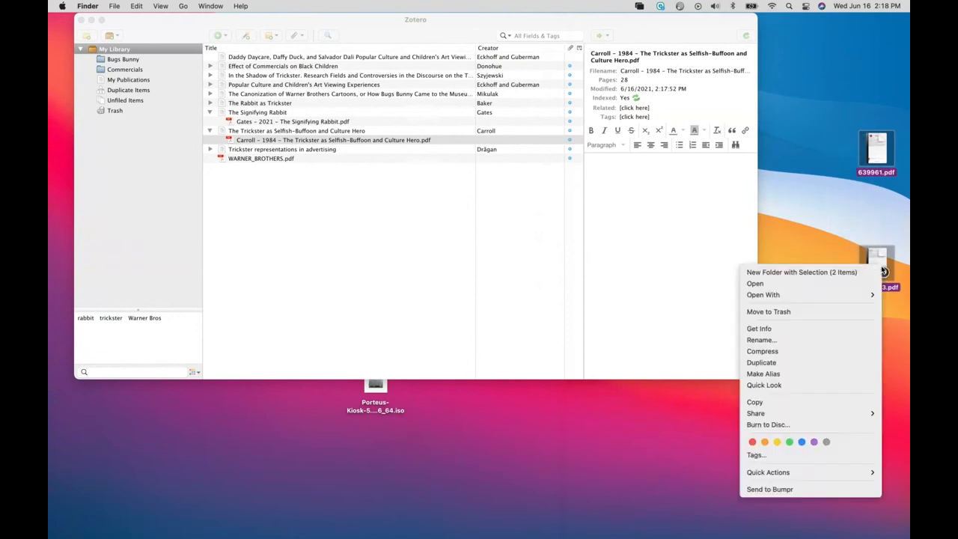
pyautogui.click(791, 312)
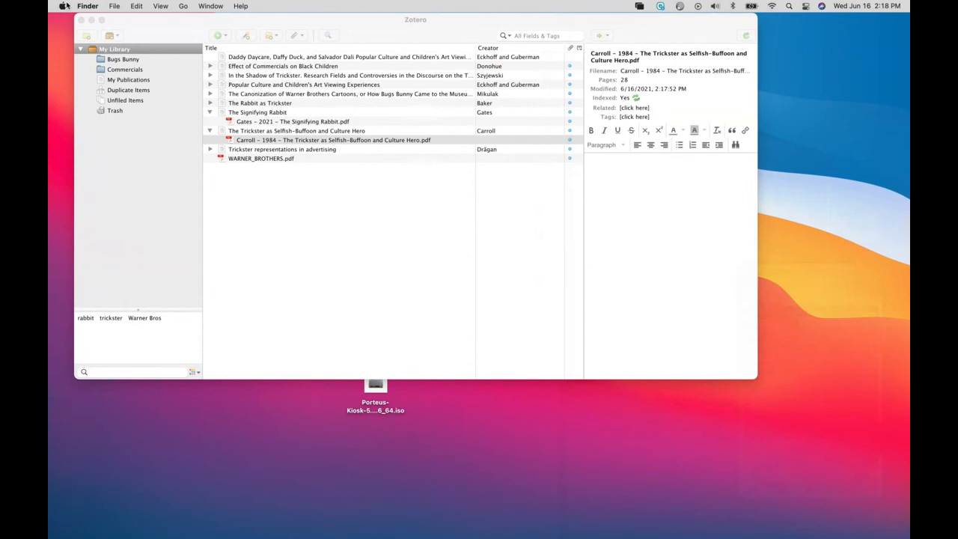
pyautogui.click(116, 27)
pyautogui.click(64, 6)
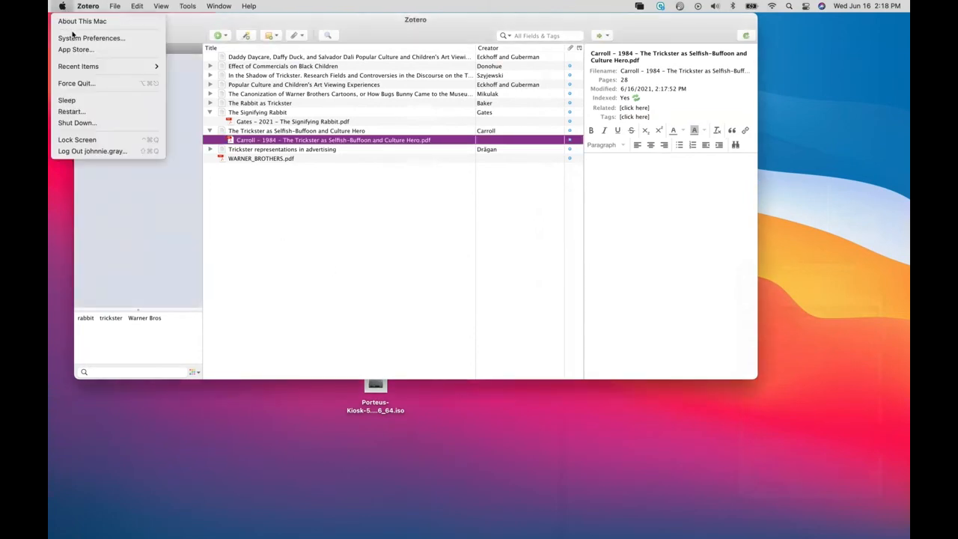
pyautogui.click(75, 37)
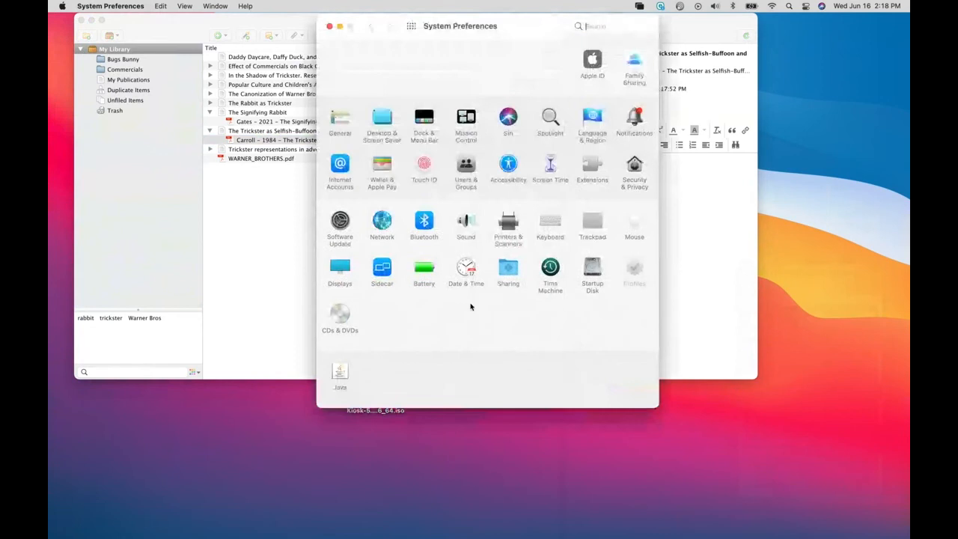
pyautogui.click(330, 26)
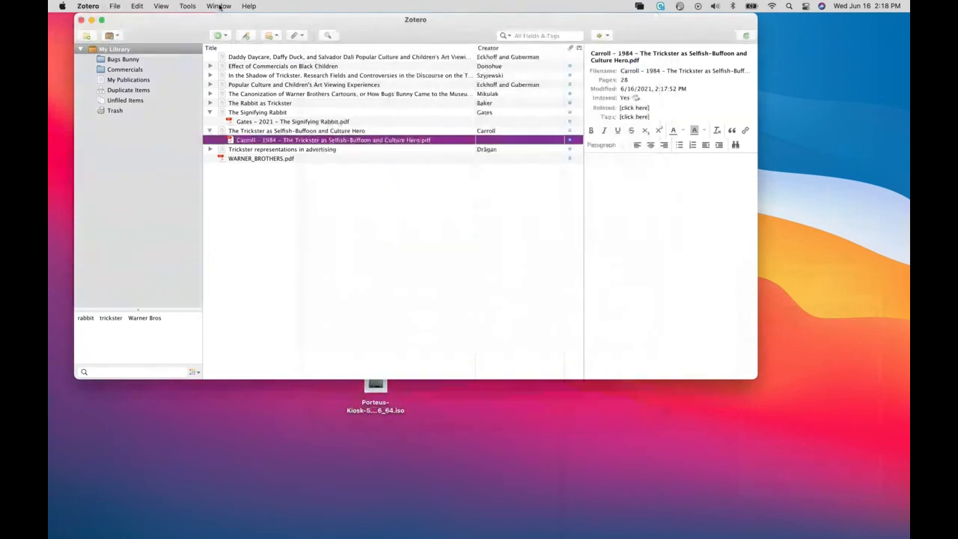
# Check Zotero's advanced Files and Folders preferences, and view the stored PDF of "The Trickster as Selfish-Buffoon and Culture Hero".
pyautogui.click(87, 6)
pyautogui.click(97, 37)
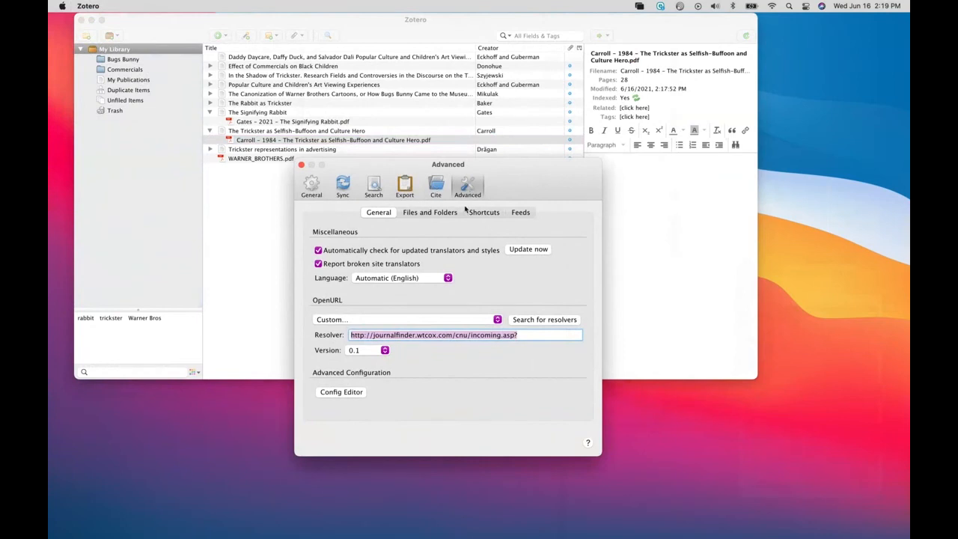
pyautogui.click(431, 214)
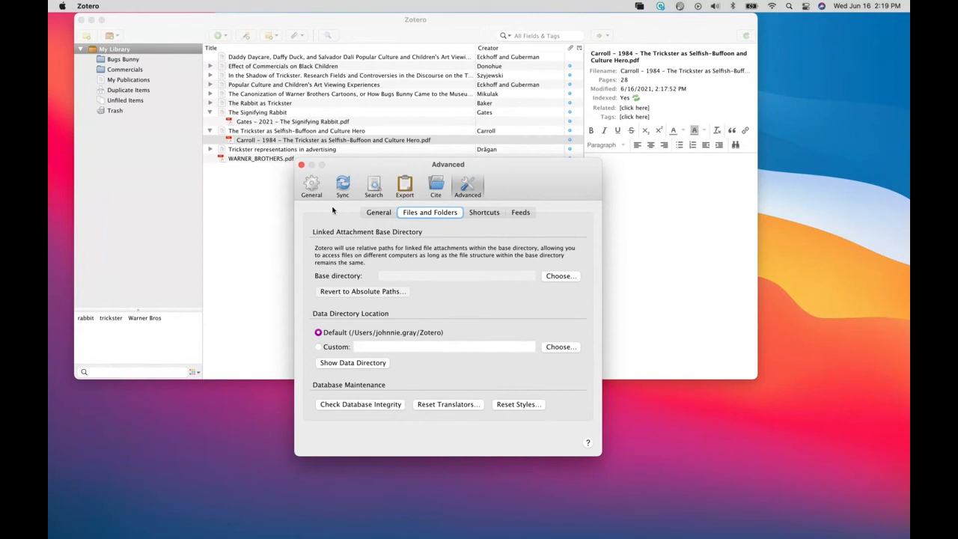
pyautogui.click(302, 166)
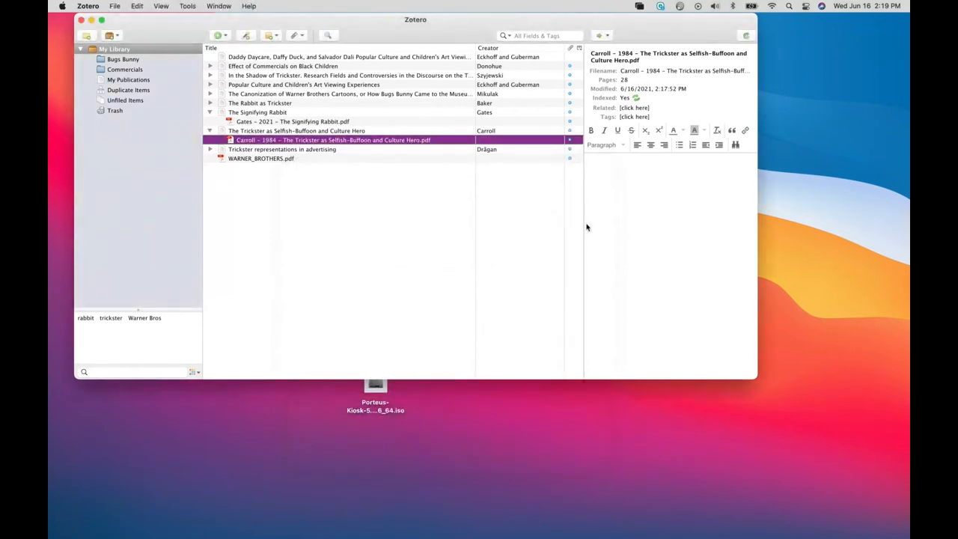
pyautogui.doubleClick(349, 144)
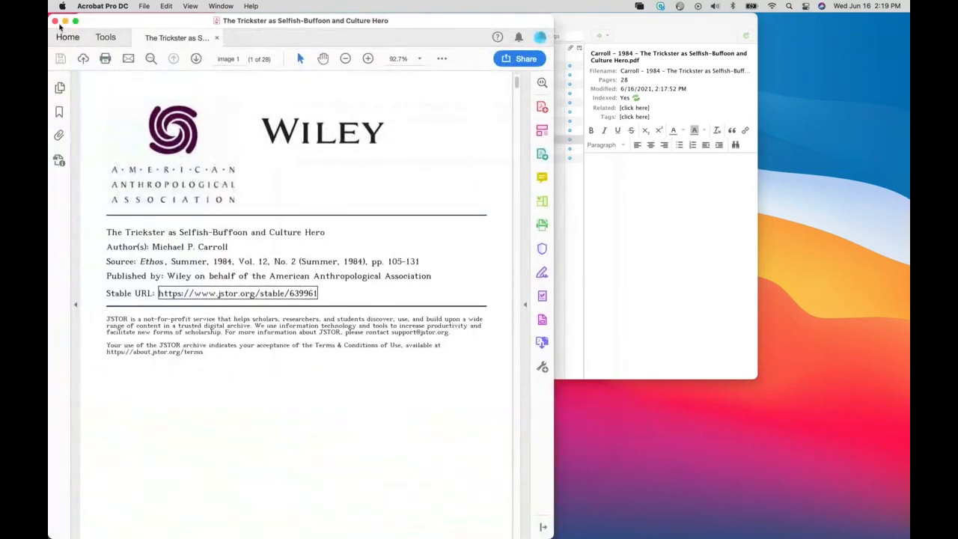
pyautogui.click(55, 21)
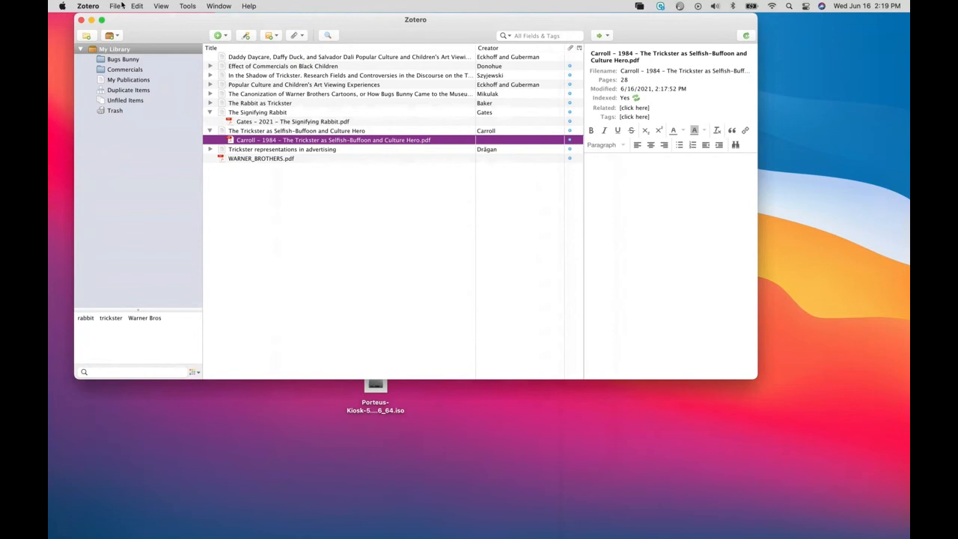
# Look over the item types available for a new library entry, including the extended list, without creating one.
pyautogui.click(225, 37)
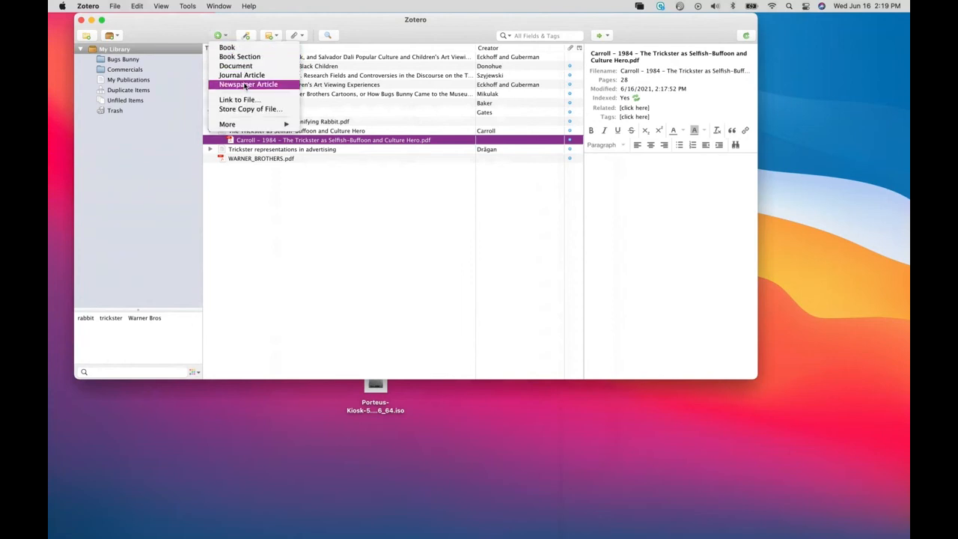
pyautogui.moveTo(255, 124)
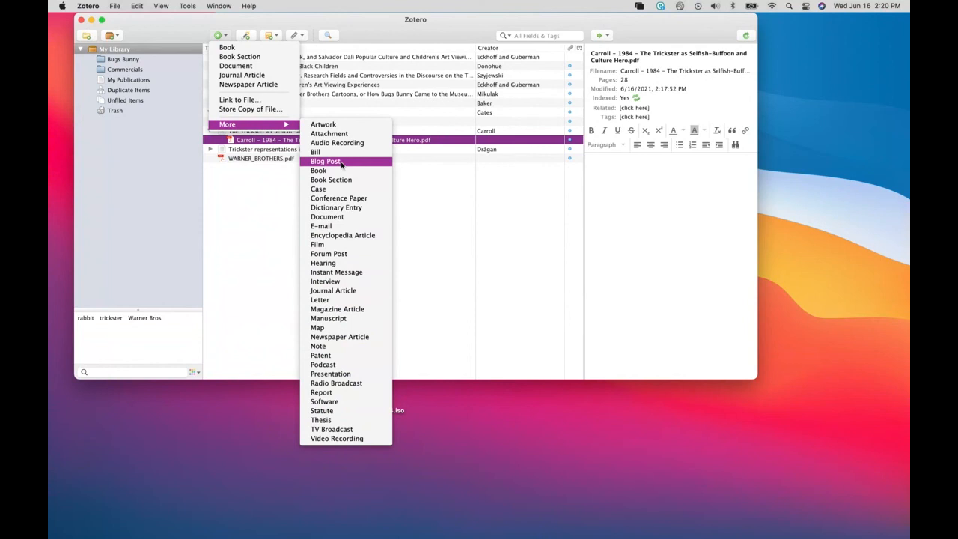
pyautogui.click(402, 187)
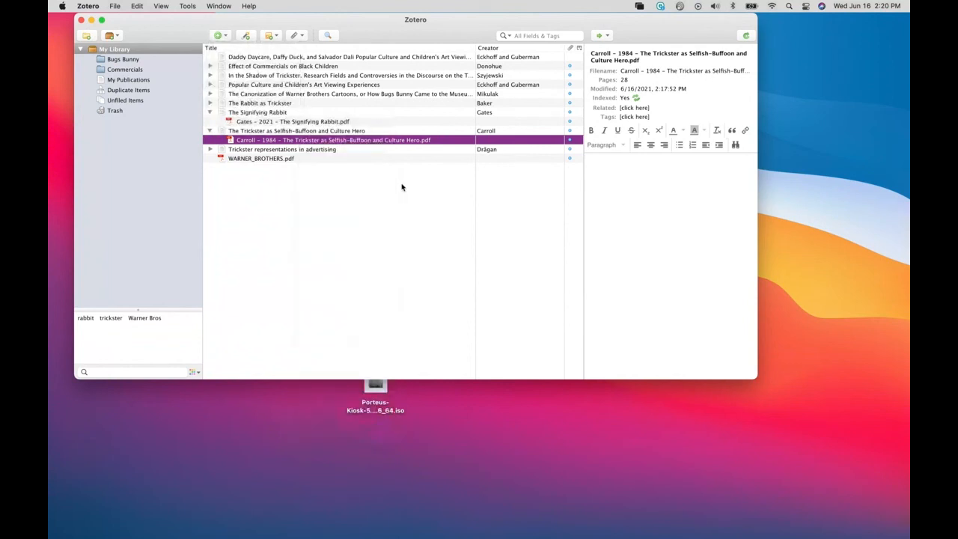
pyautogui.click(247, 35)
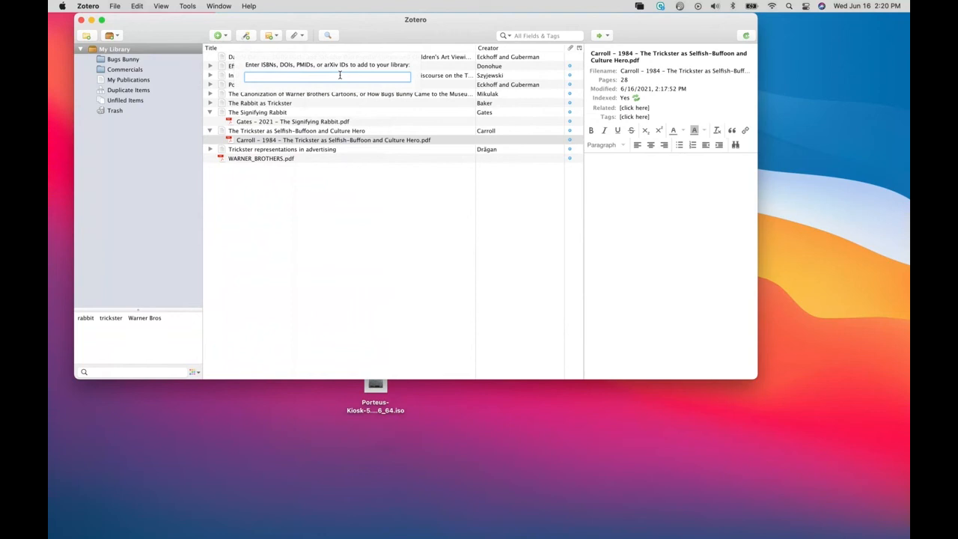
pyautogui.write('9780764361531')
pyautogui.press('Return')
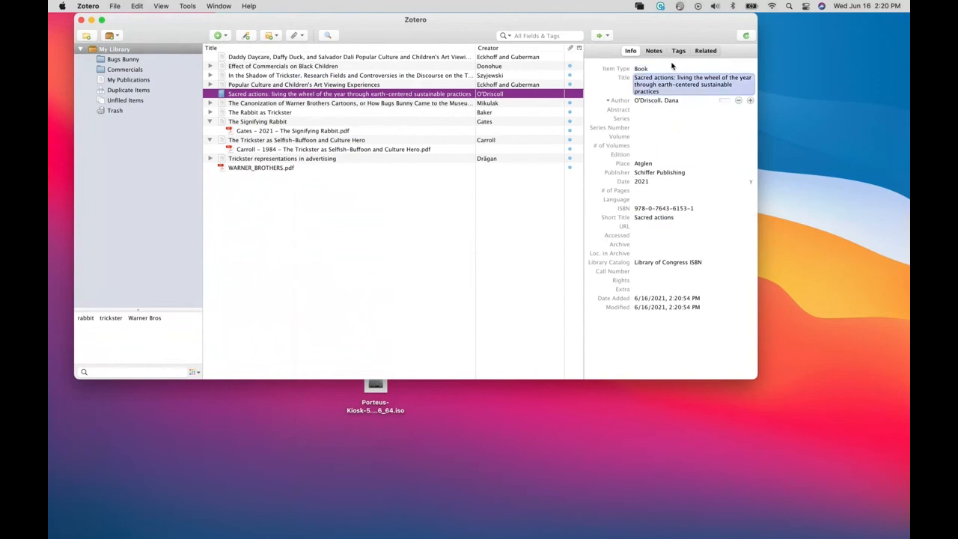
pyautogui.click(659, 81)
pyautogui.click(705, 100)
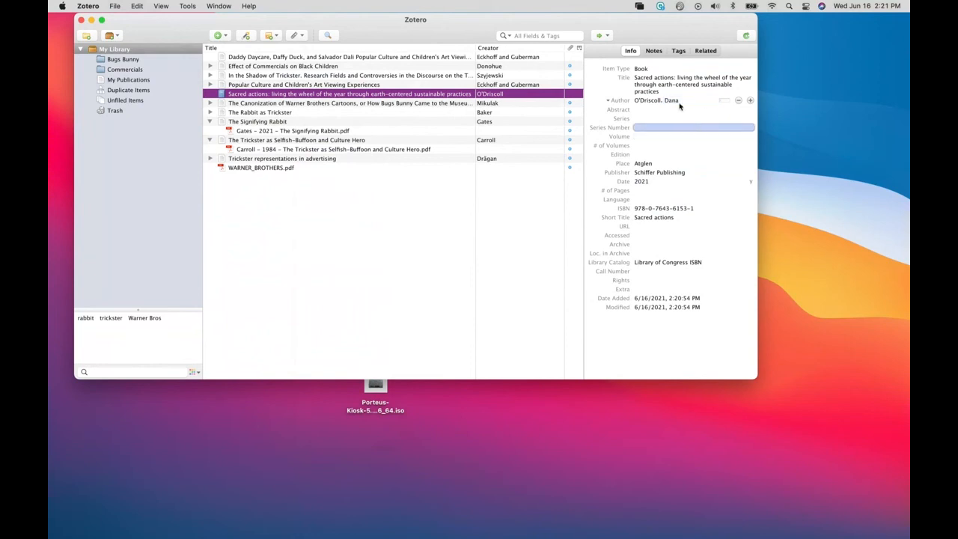
pyautogui.click(678, 173)
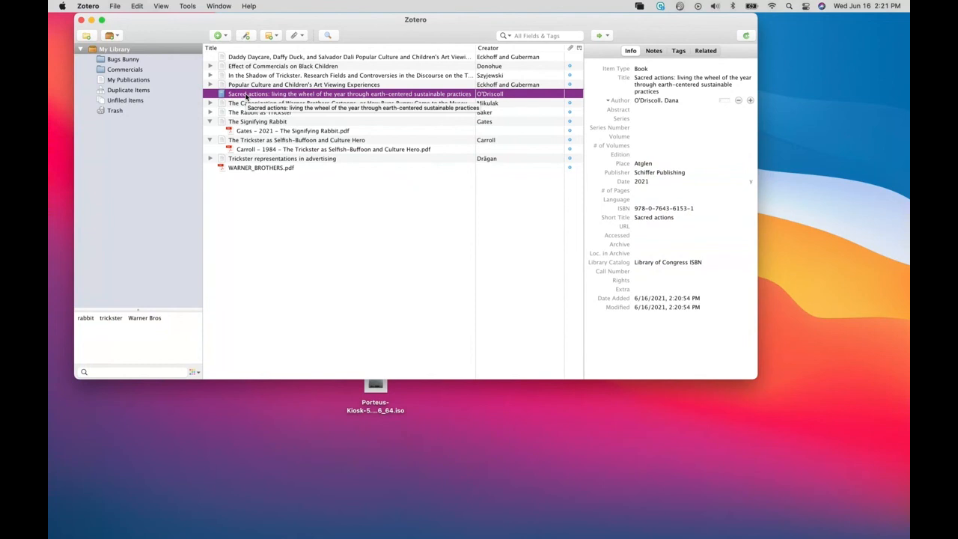
# Review the attachment and note options available for the book "Sacred actions" without adding anything.
pyautogui.click(303, 36)
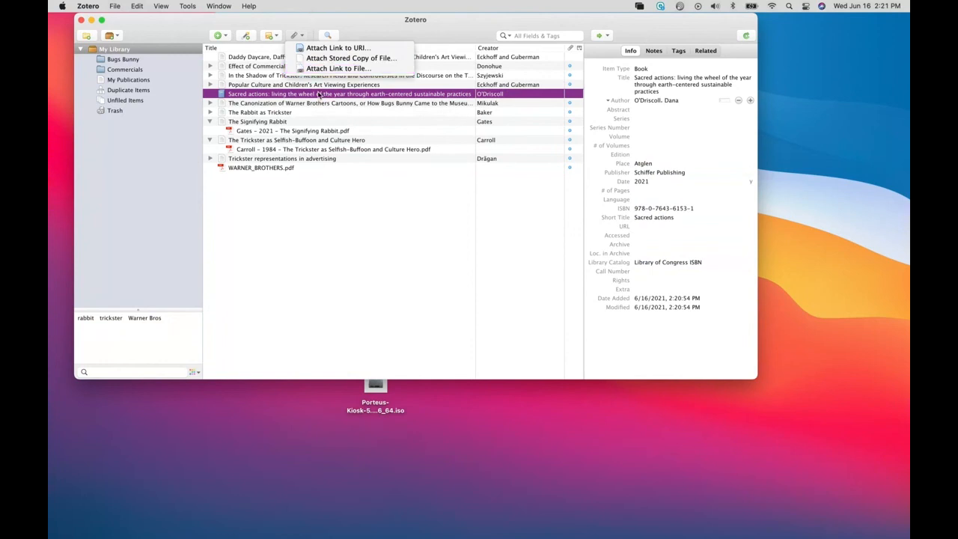
pyautogui.click(369, 34)
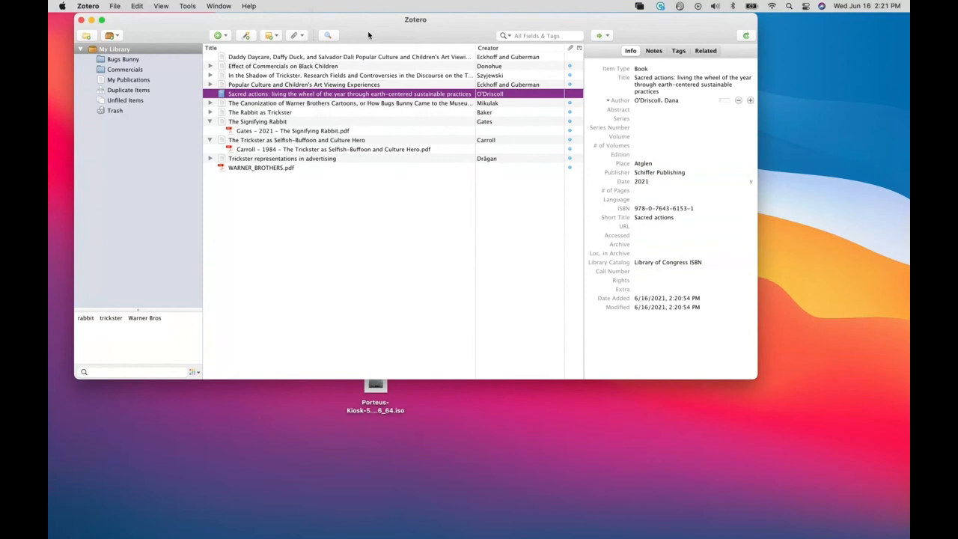
pyautogui.click(275, 36)
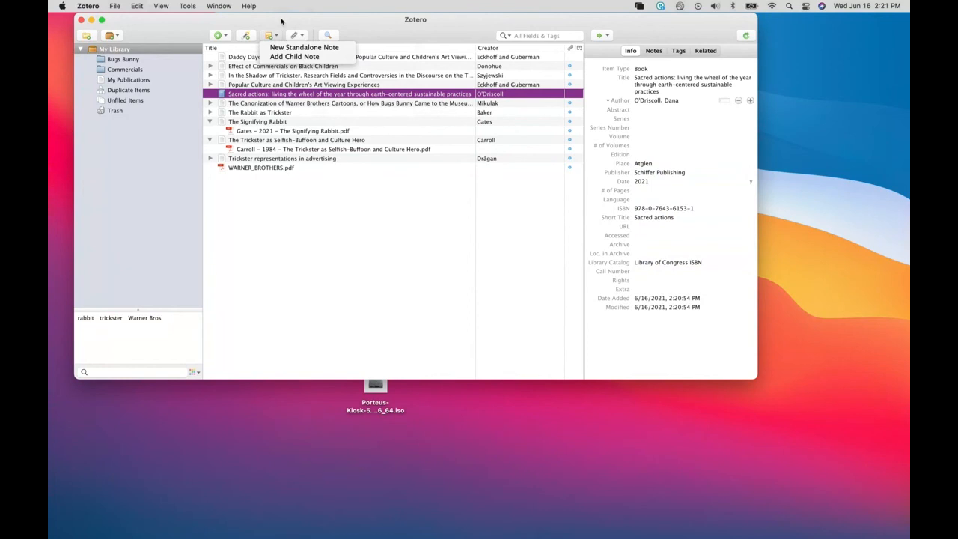
pyautogui.click(296, 21)
pyautogui.click(300, 35)
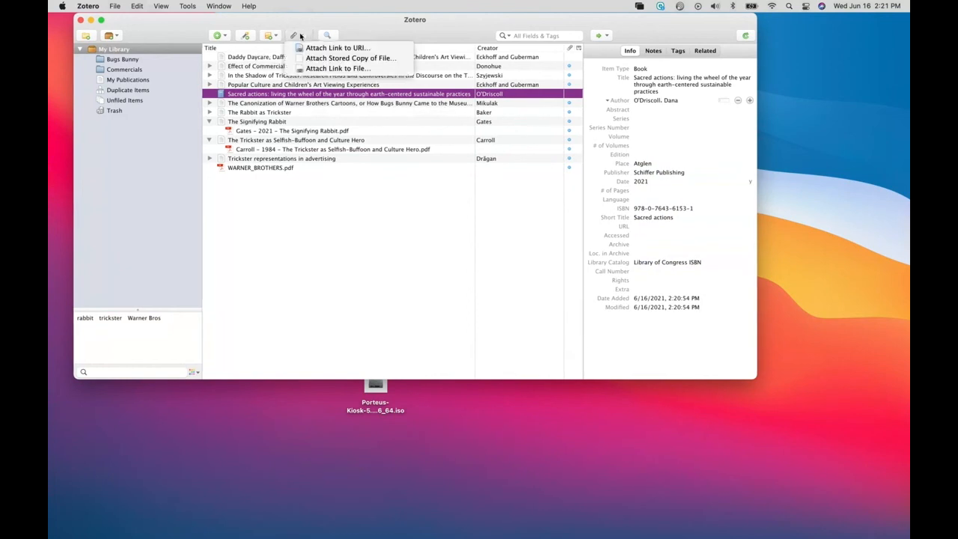
pyautogui.click(300, 21)
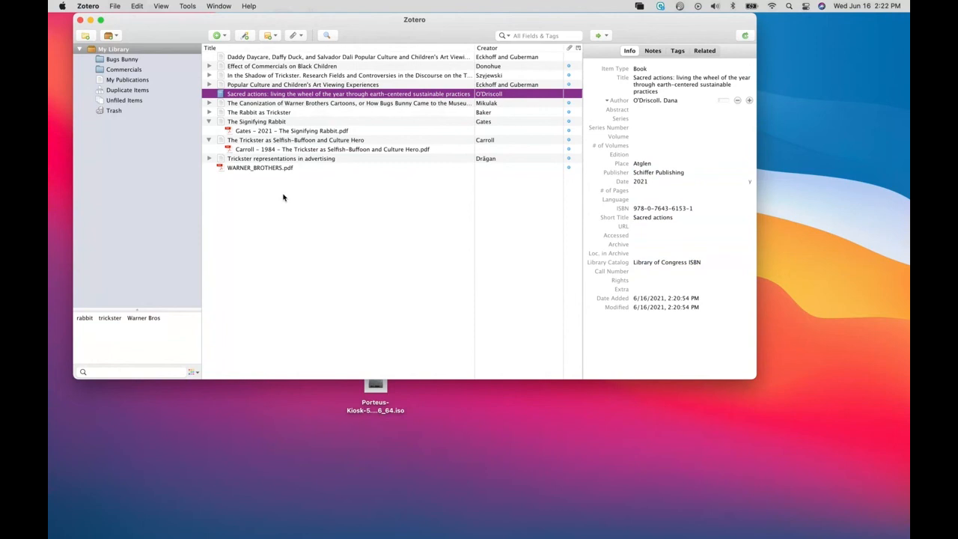
# Switch to the Word document, show its Zotero citation tools and continue the sentence with "rabbit as trickster in mythology".
pyautogui.moveTo(442, 536)
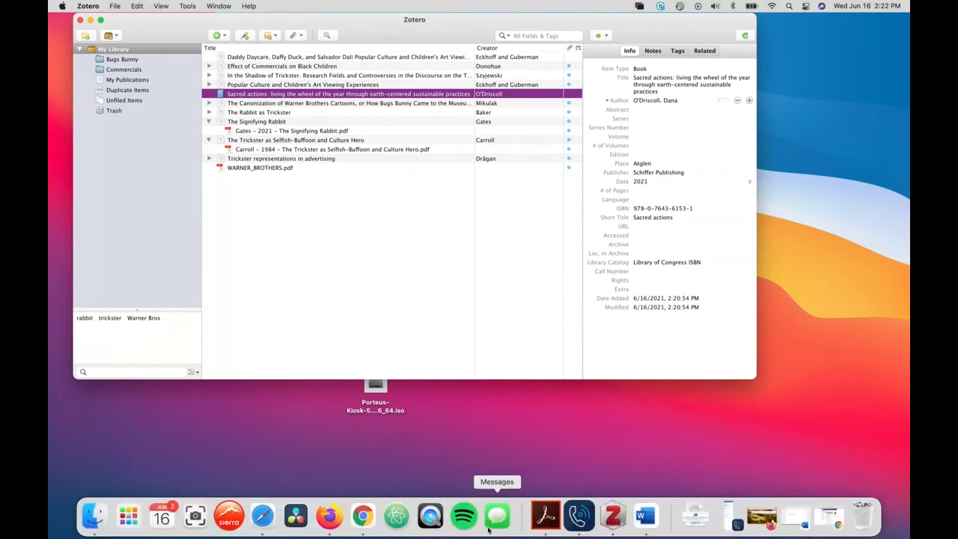
pyautogui.click(642, 518)
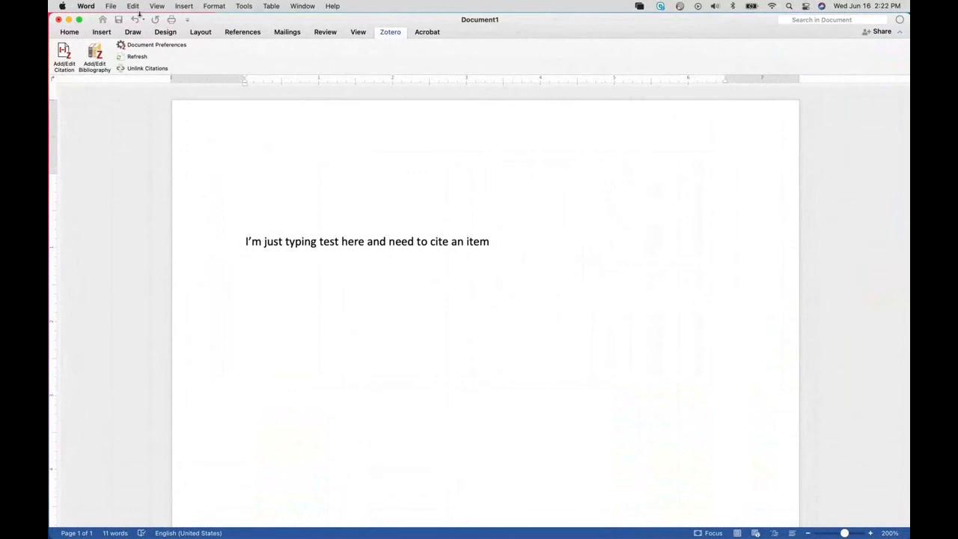
pyautogui.click(69, 32)
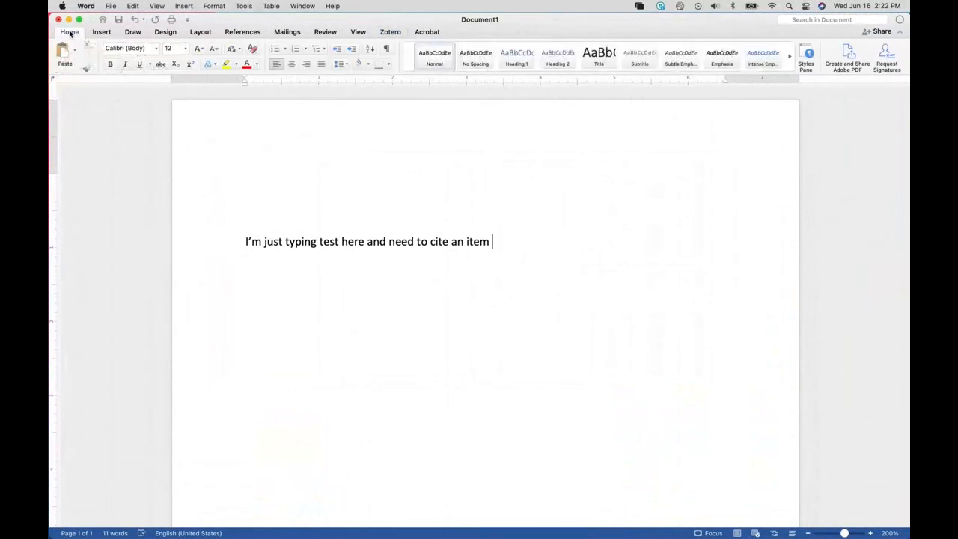
pyautogui.click(389, 33)
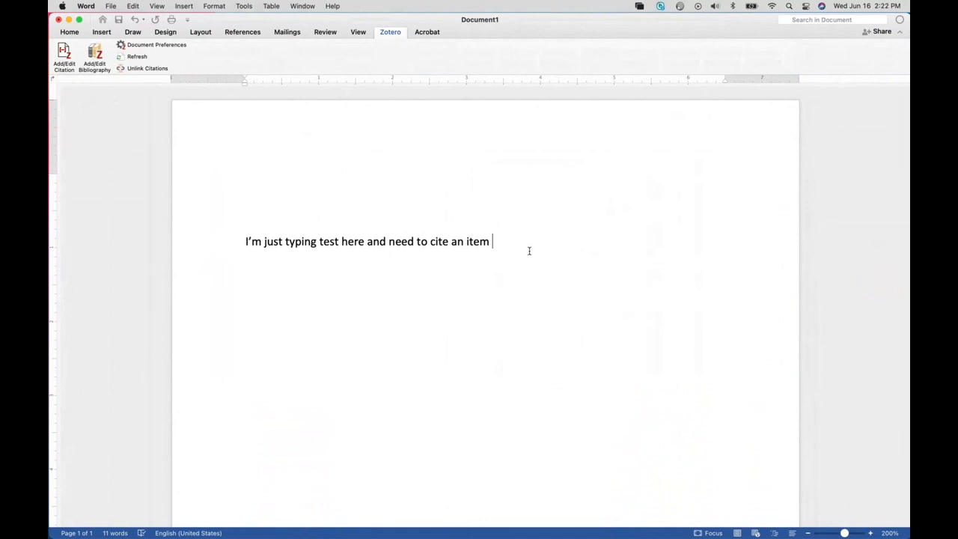
pyautogui.write('rabbit as tri')
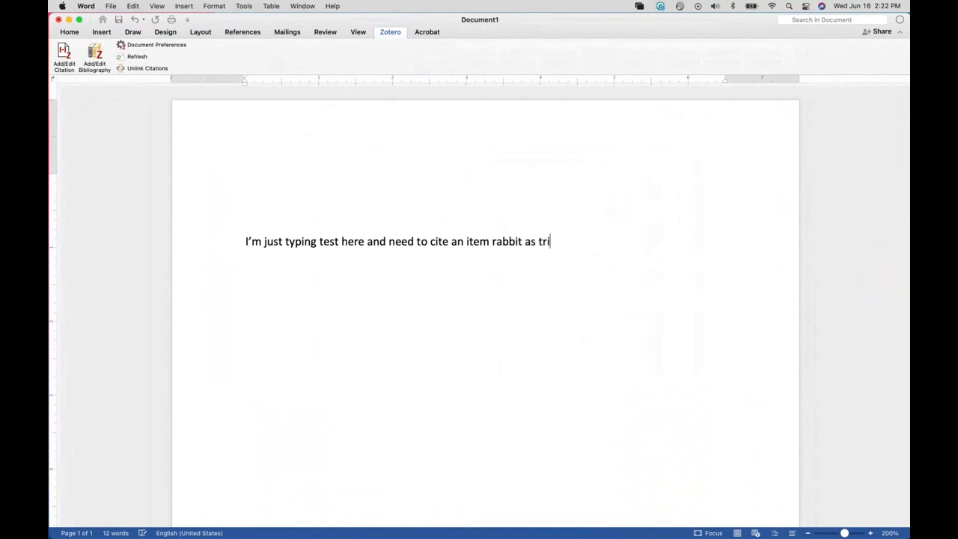
pyautogui.write('ckester in mythology')
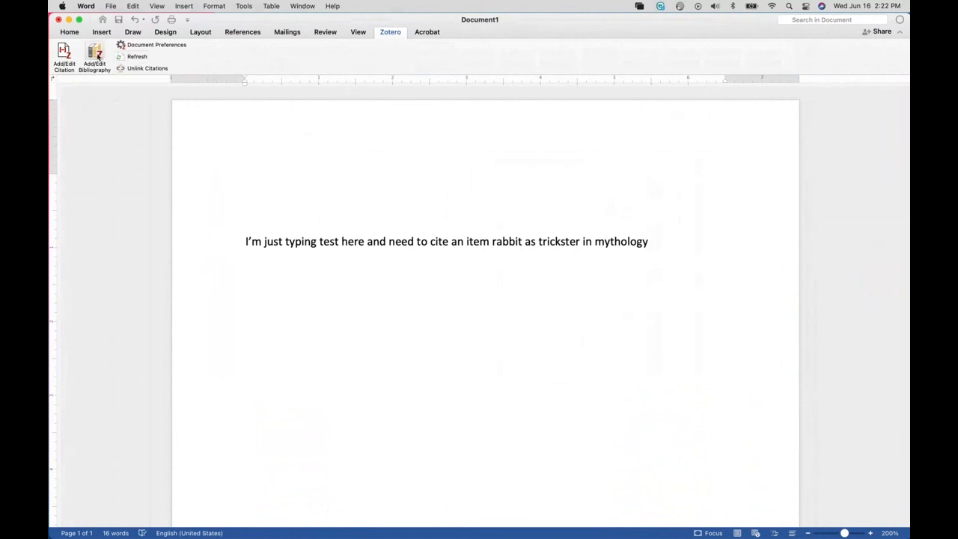
# Start a citation at the end of the sentence and view the PDF of "In the Shadow of Trickster" from the library.
pyautogui.click(65, 54)
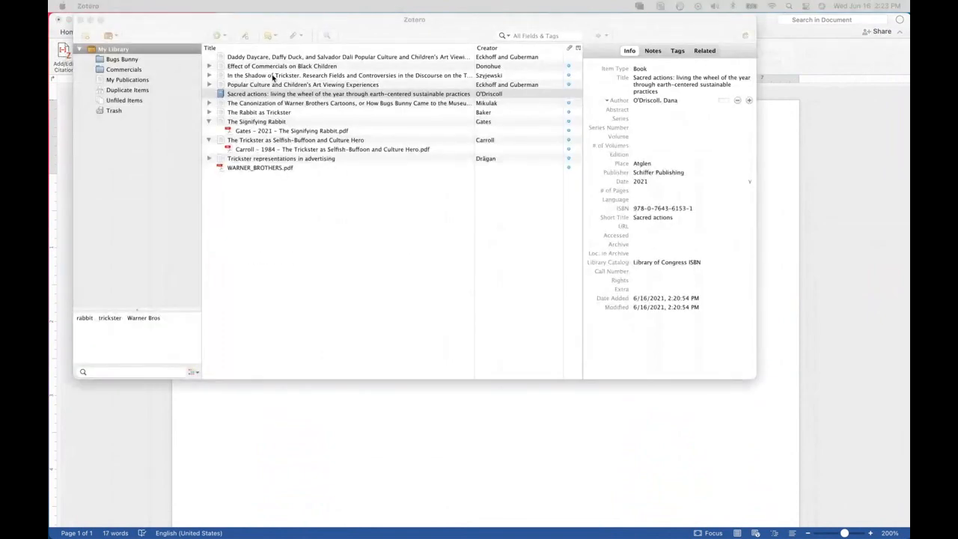
pyautogui.click(273, 76)
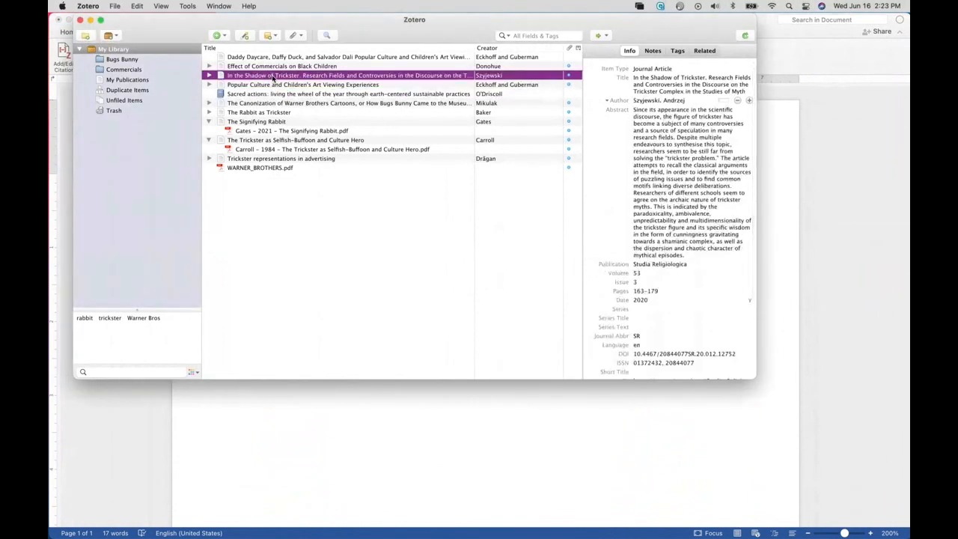
pyautogui.doubleClick(273, 75)
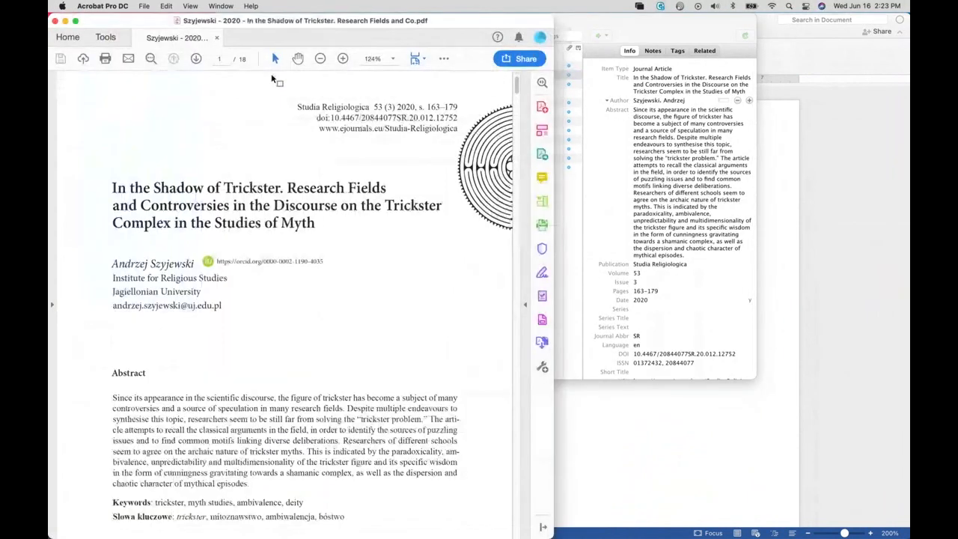
pyautogui.click(54, 21)
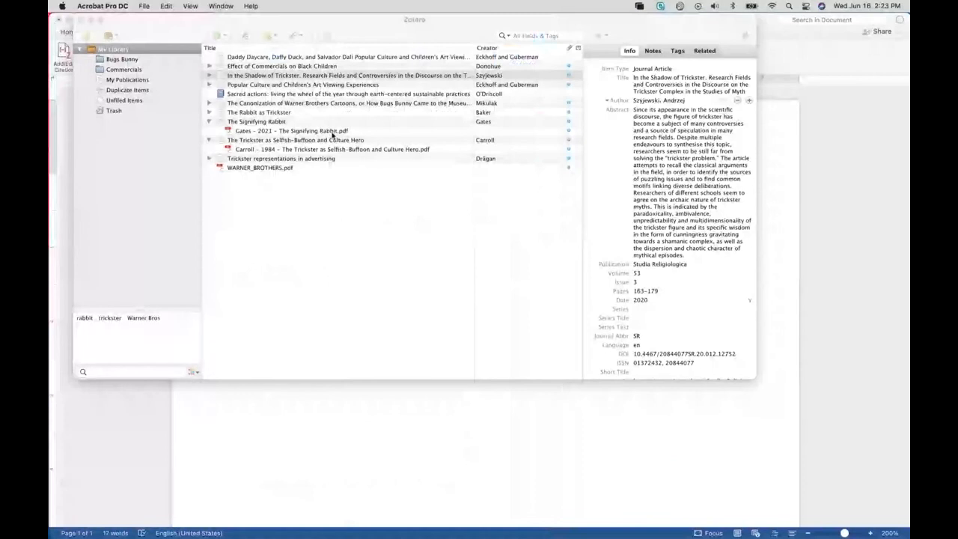
# Expand the attachments of "In the Shadow of Trickster", view its PDF again, and return to the Word document.
pyautogui.click(240, 78)
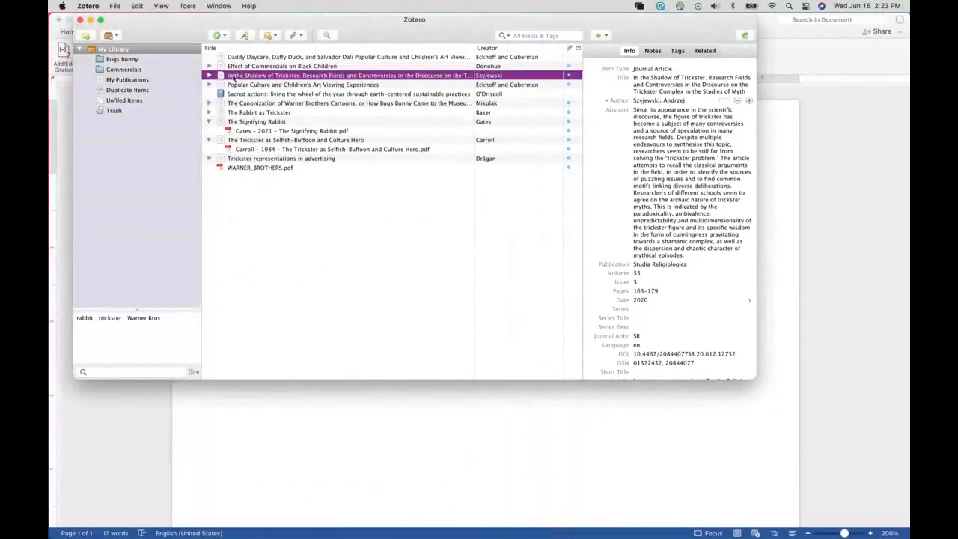
pyautogui.click(210, 76)
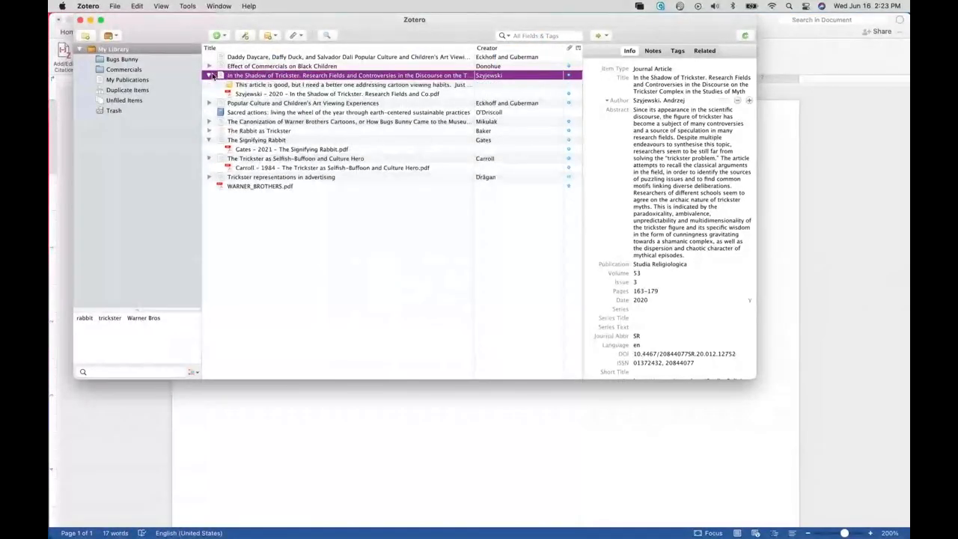
pyautogui.click(253, 94)
pyautogui.click(255, 76)
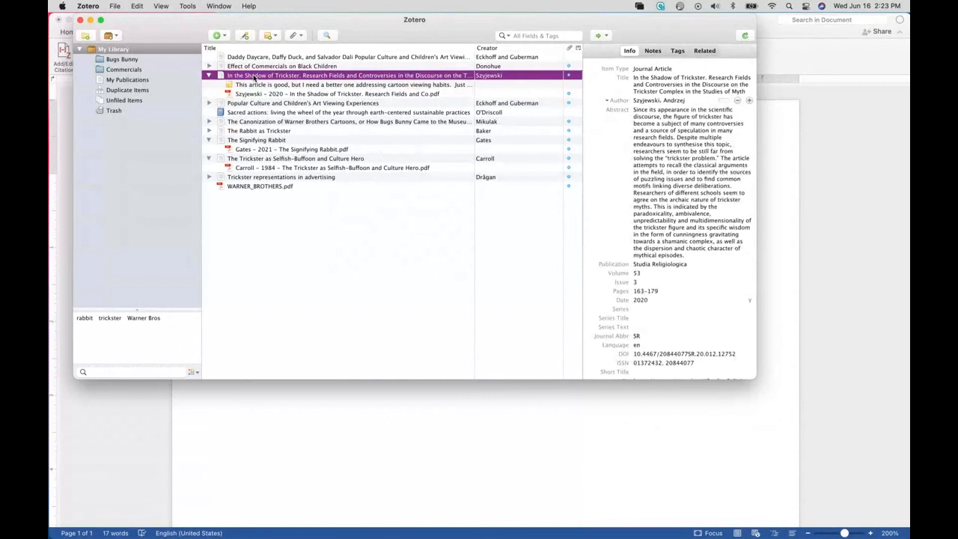
pyautogui.doubleClick(254, 76)
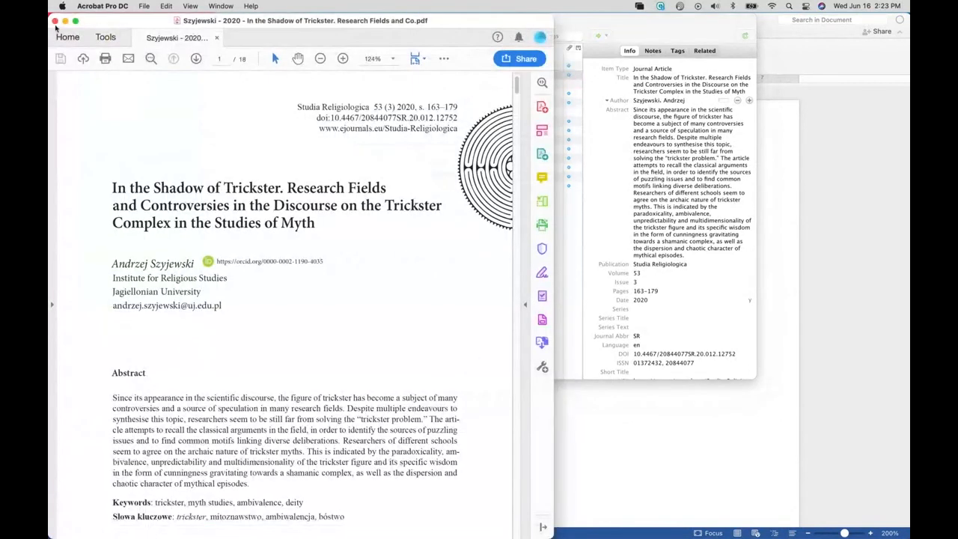
pyautogui.click(54, 21)
pyautogui.click(81, 22)
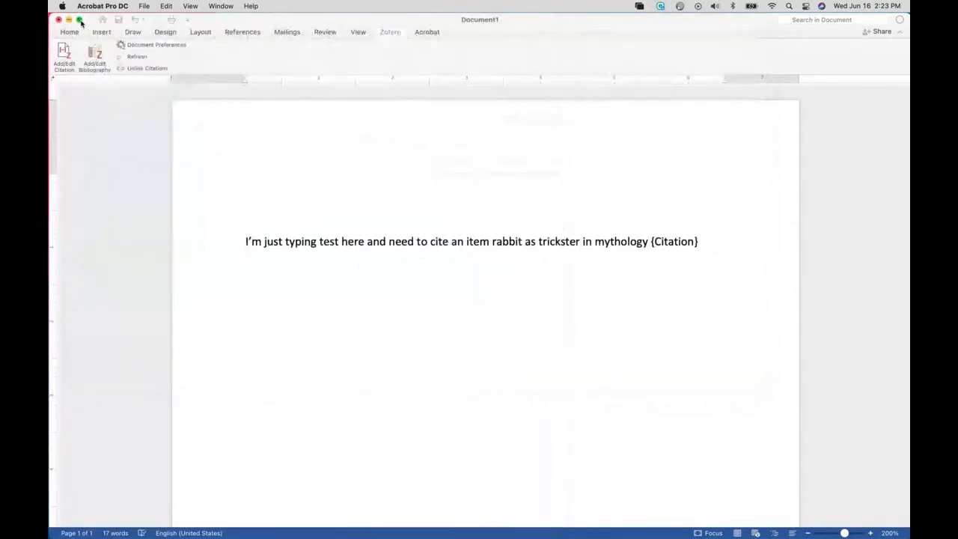
# Edit the citation placeholder in the sentence and add "The Rabbit as Trickster" as its first source.
pyautogui.click(679, 236)
pyautogui.click(679, 241)
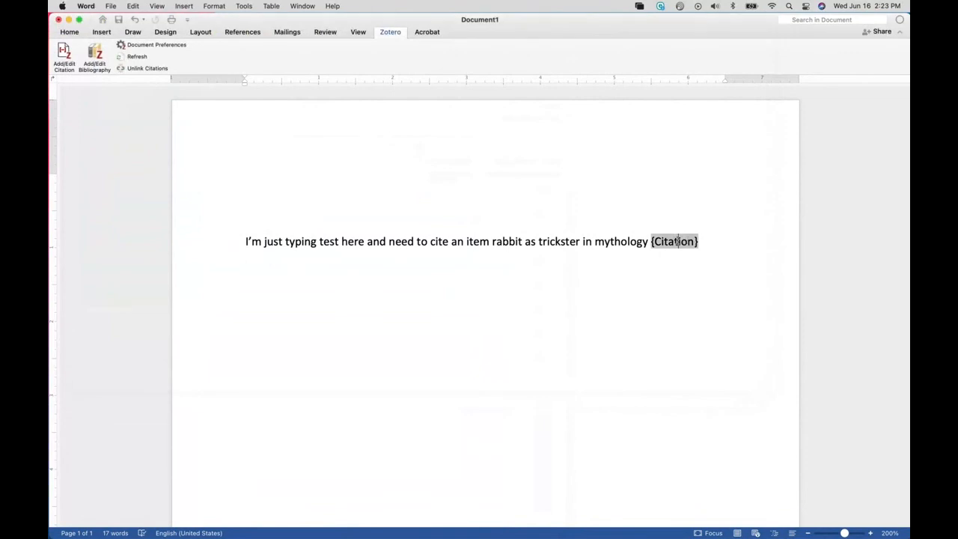
pyautogui.press('BackSpace')
pyautogui.click(716, 240)
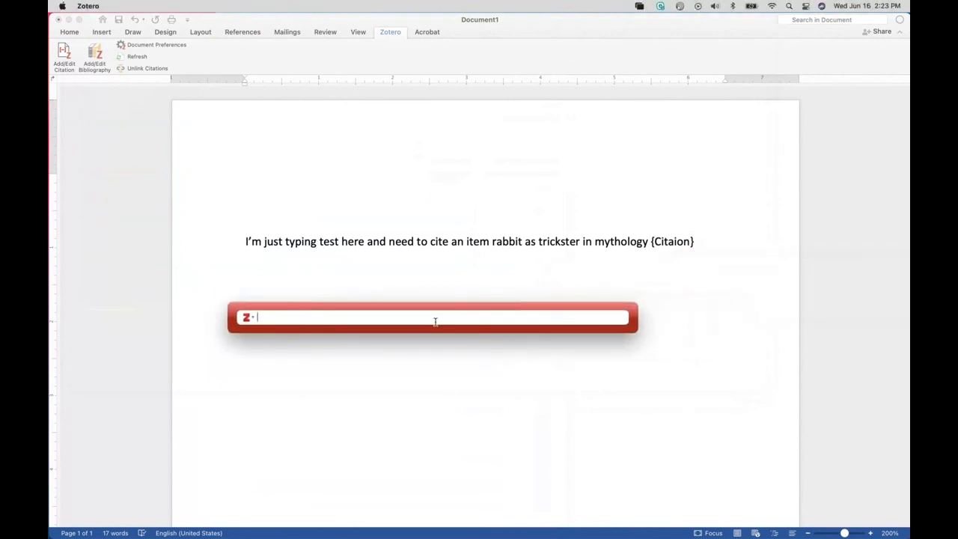
pyautogui.write('bake')
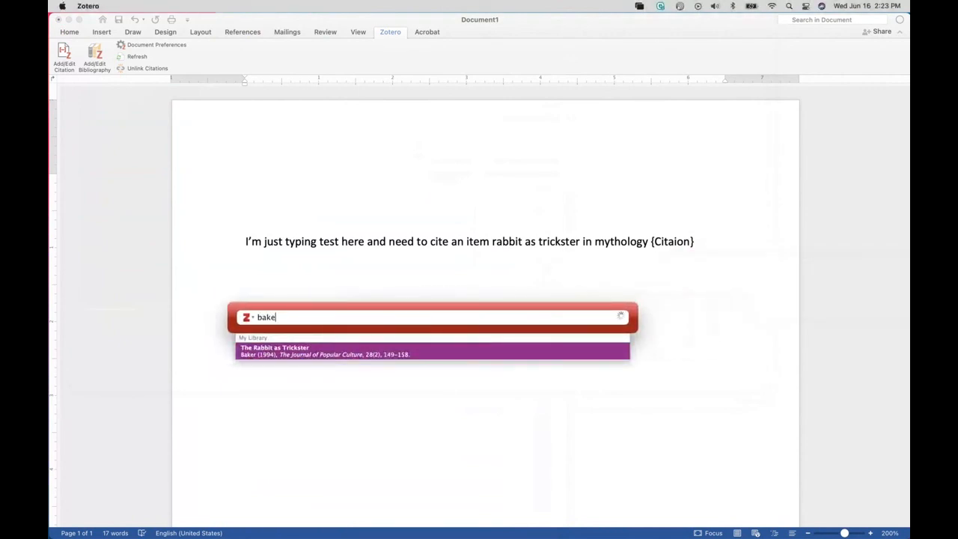
pyautogui.click(401, 355)
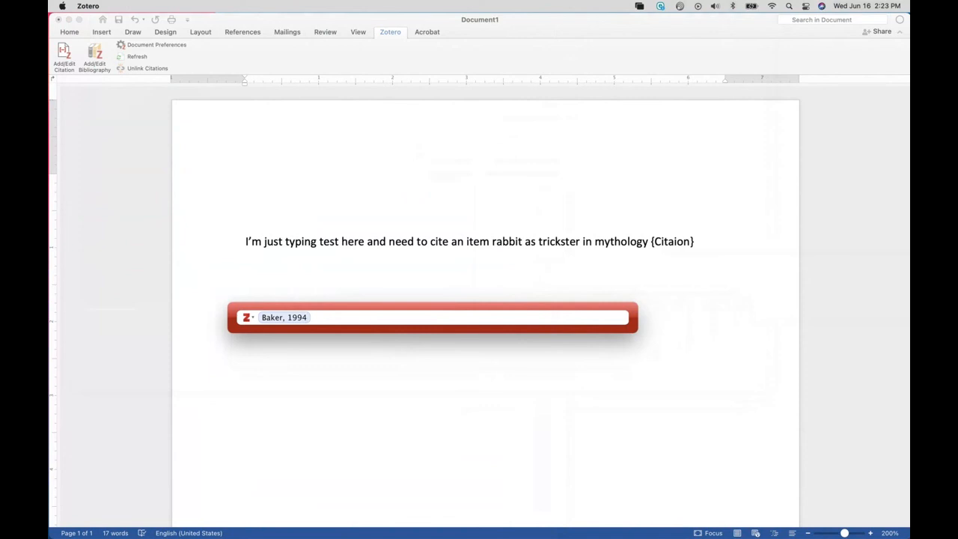
# Search for "tr", add "In the Shadow of Trickster" as a second source and insert the combined citation.
pyautogui.write('s')
pyautogui.press('BackSpace')
pyautogui.write('tr')
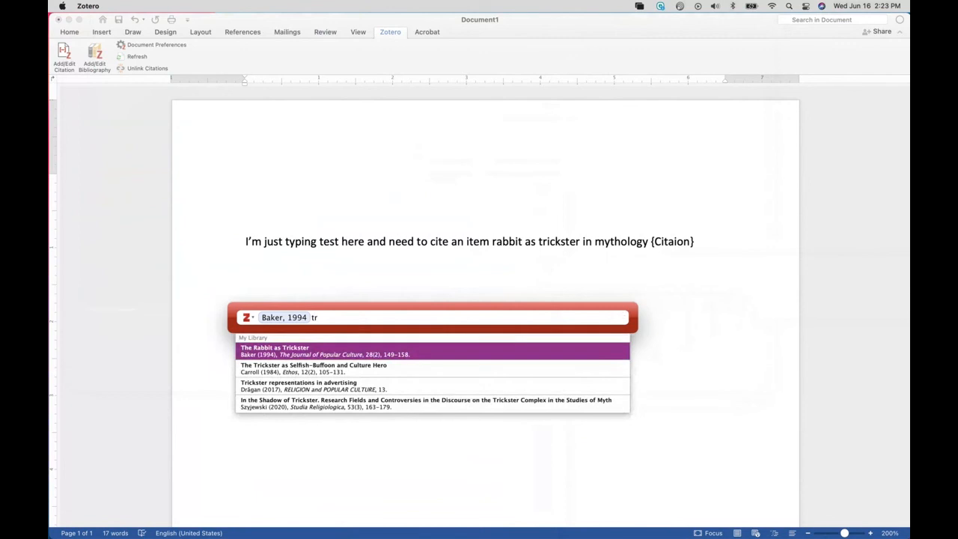
pyautogui.click(316, 405)
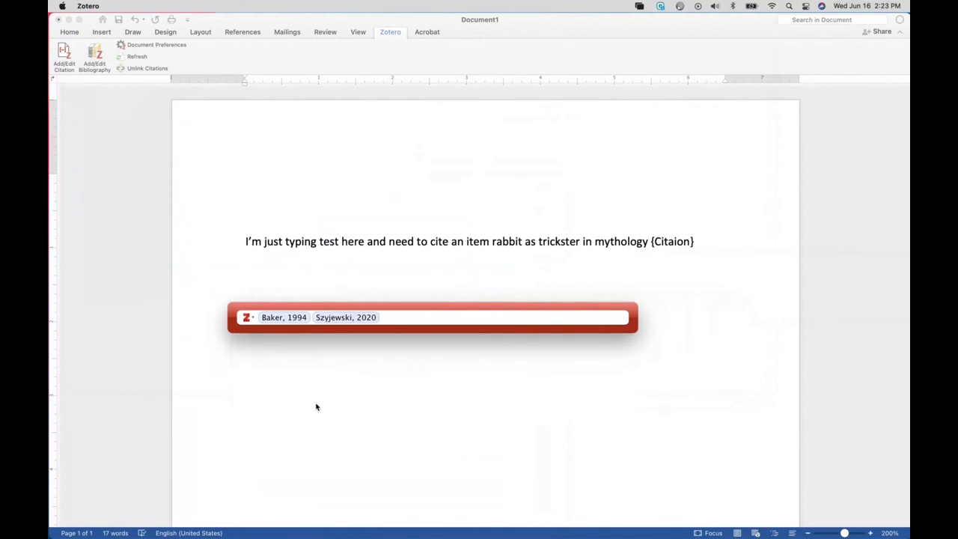
pyautogui.press('Return')
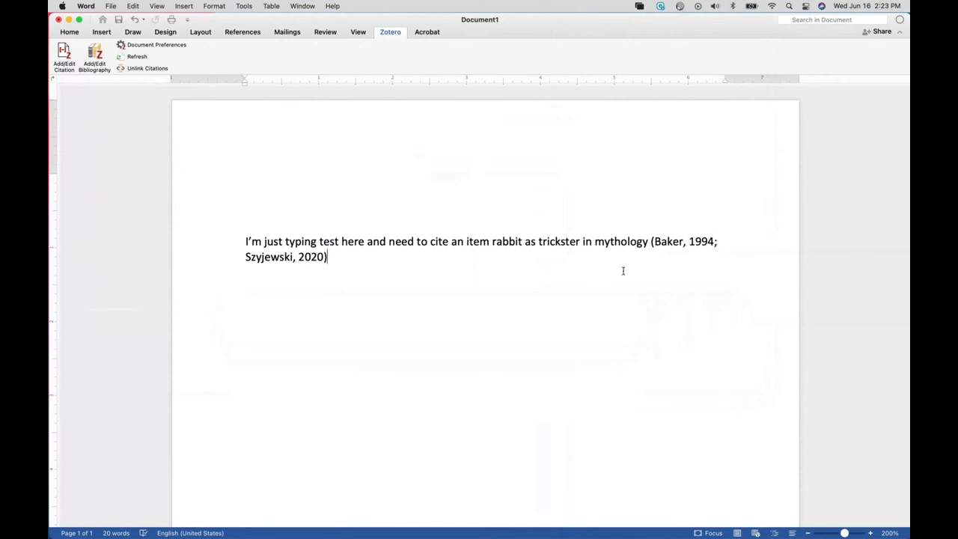
# End the sentence with a period and insert the Zotero bibliography on a new line below it.
pyautogui.write('.')
pyautogui.press('Return')
pyautogui.click(97, 55)
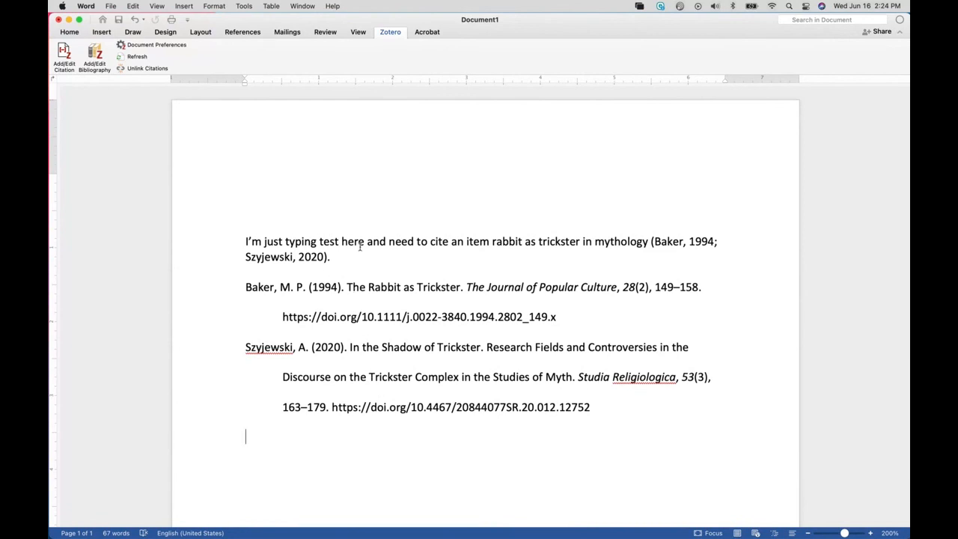
# Try to remove the first source from the in-text citation by deleting its author and year directly in the text.
pyautogui.click(658, 241)
pyautogui.click(679, 250)
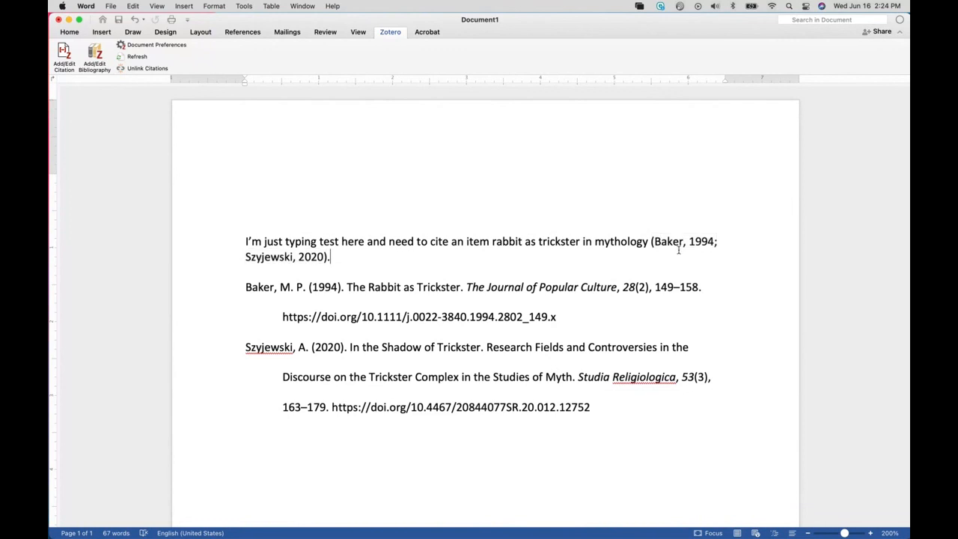
pyautogui.click(718, 241)
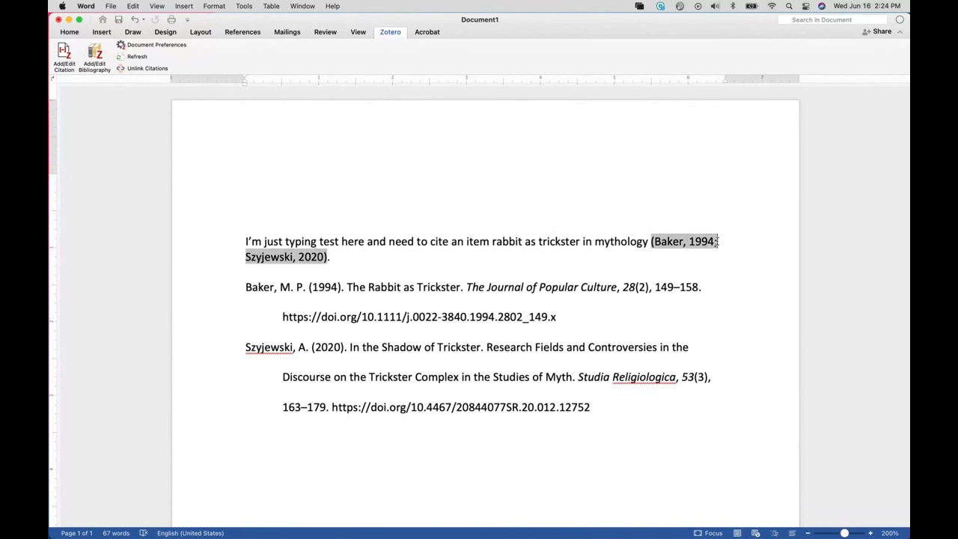
pyautogui.click(247, 256)
pyautogui.press('BackSpace')
pyautogui.press('BackSpace')
pyautogui.press('BackSpace')
pyautogui.press('BackSpace')
pyautogui.press('BackSpace')
pyautogui.press('BackSpace')
pyautogui.press('BackSpace')
pyautogui.press('BackSpace')
pyautogui.press('BackSpace')
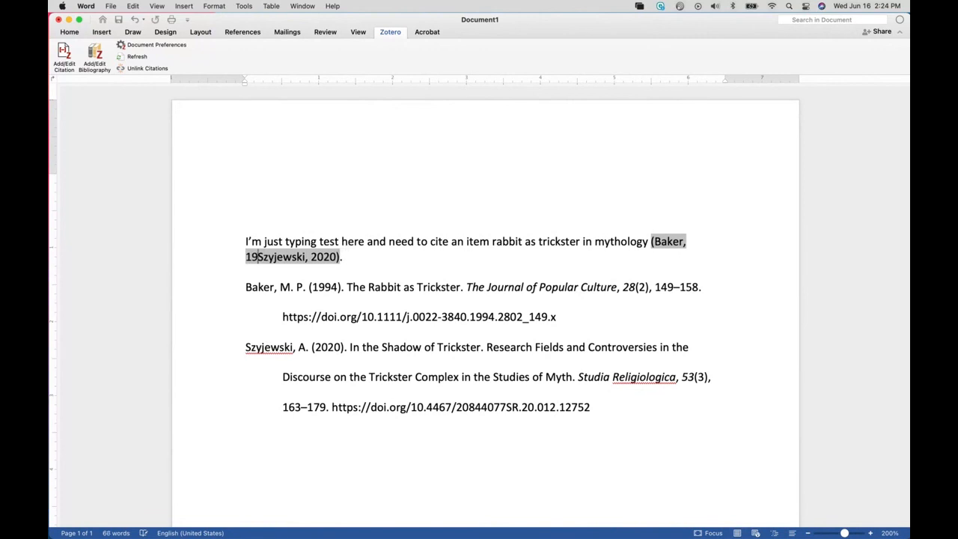
pyautogui.press('BackSpace')
pyautogui.press('BackSpace')
pyautogui.press('BackSpace')
pyautogui.press('BackSpace')
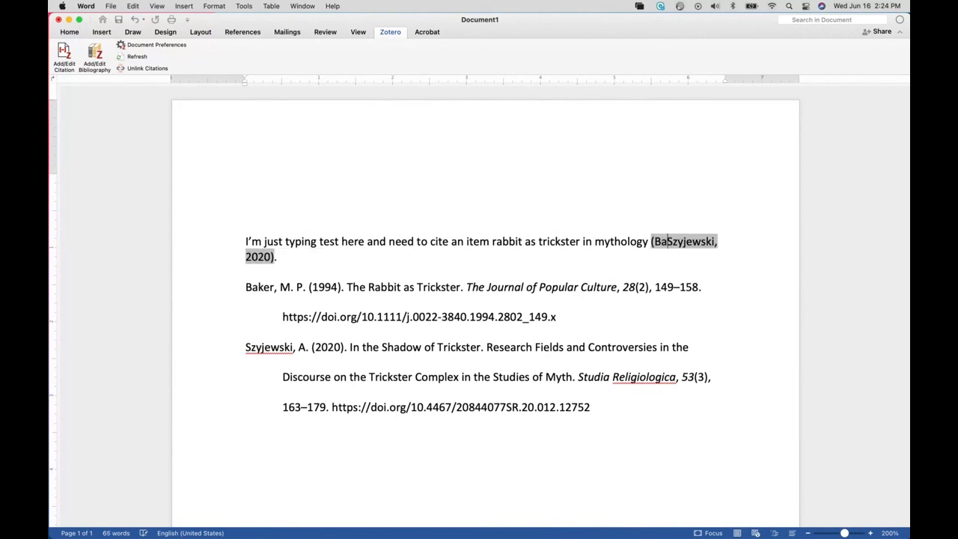
# Refresh the document's Zotero citations and discard the manual changes made to the in-text citation.
pyautogui.click(297, 174)
pyautogui.click(377, 318)
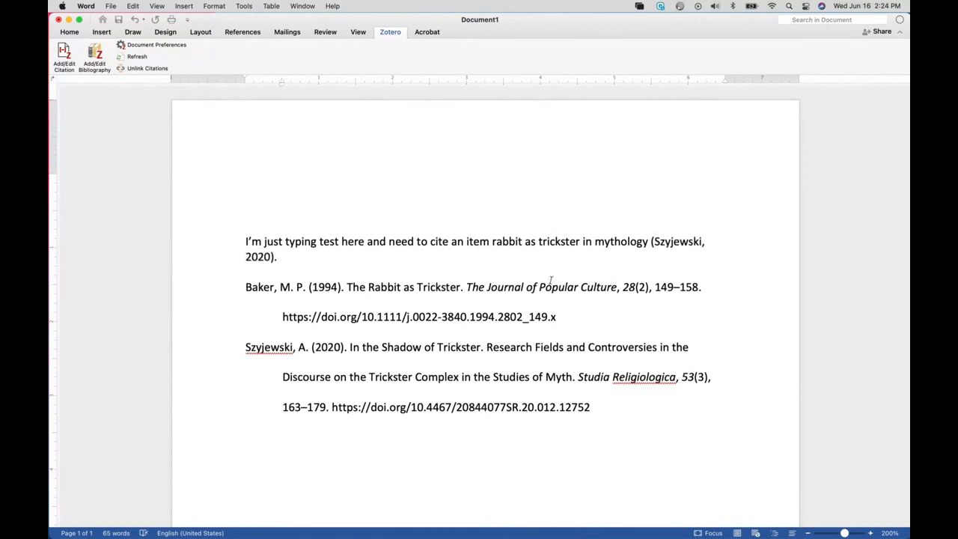
pyautogui.click(551, 281)
pyautogui.click(199, 139)
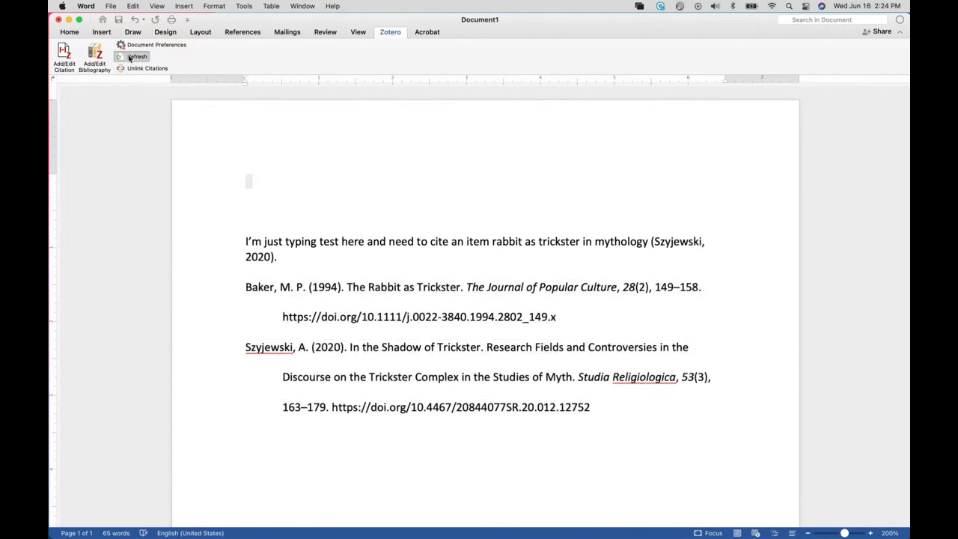
pyautogui.click(131, 57)
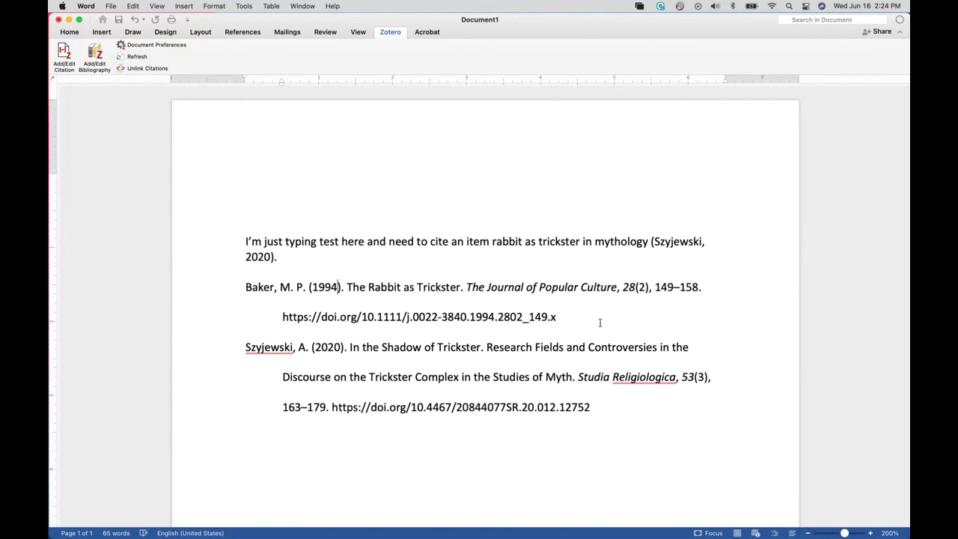
pyautogui.moveTo(563, 318)
pyautogui.mouseDown()
pyautogui.moveTo(271, 291)
pyautogui.moveTo(555, 316)
pyautogui.mouseUp()
pyautogui.click(271, 289)
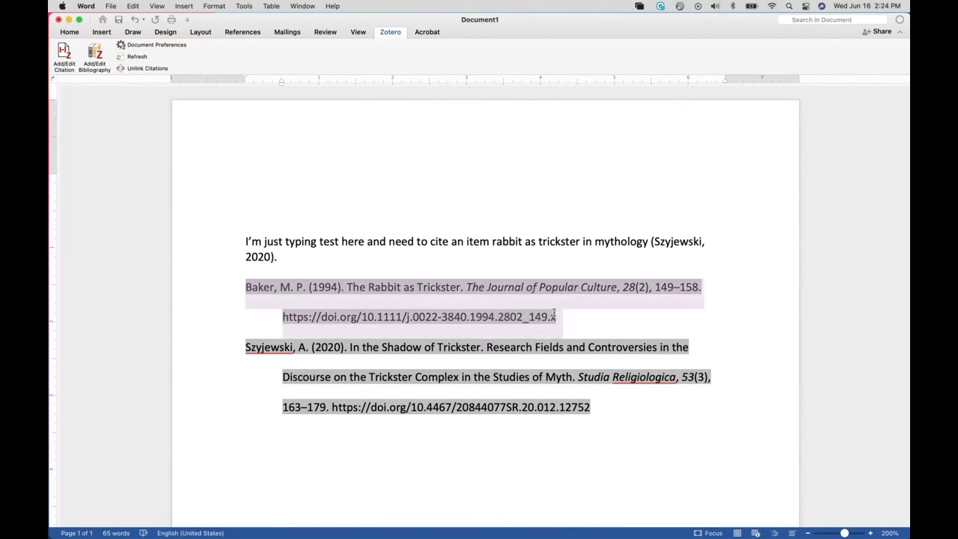
pyautogui.click(141, 69)
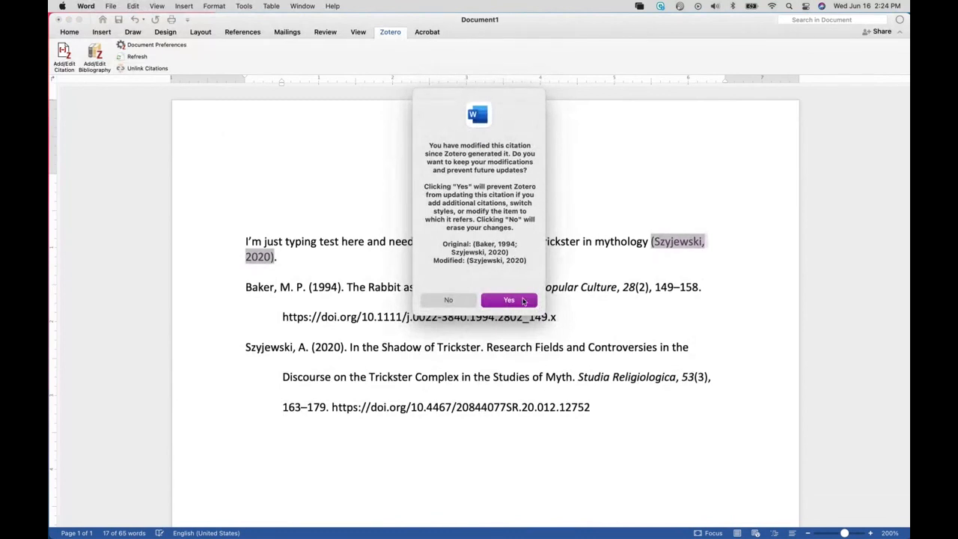
pyautogui.click(452, 301)
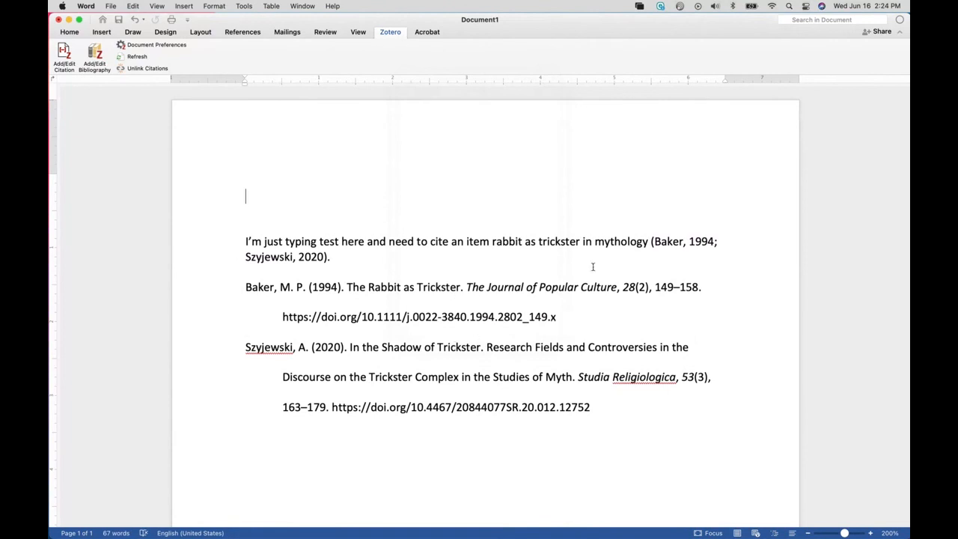
# Try to unlink the in-text citation from Zotero, agreeing to remove the document's field codes.
pyautogui.click(659, 241)
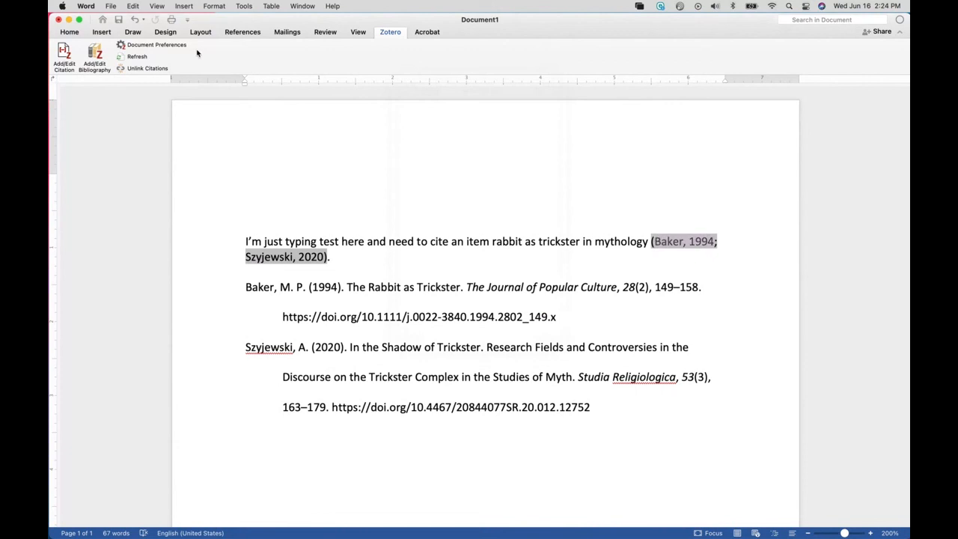
pyautogui.click(149, 68)
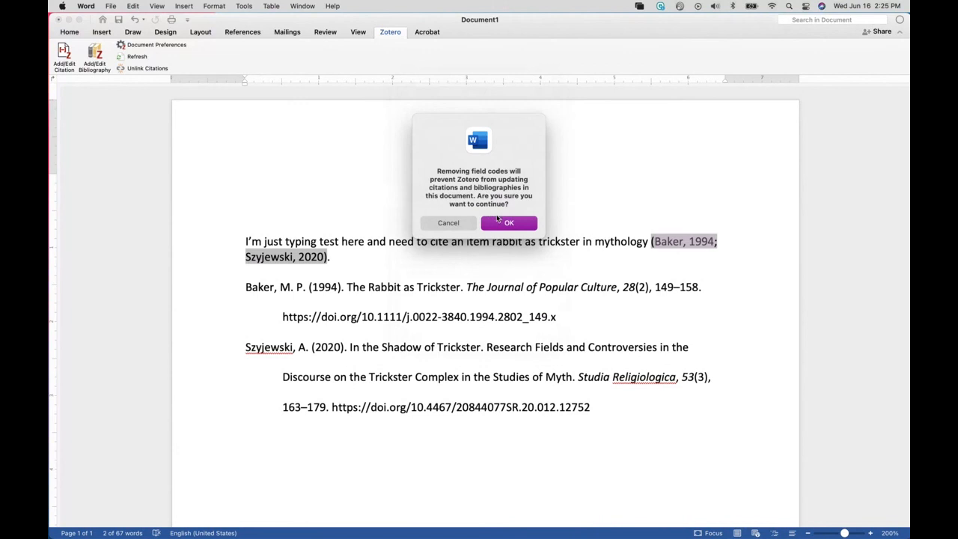
pyautogui.click(509, 224)
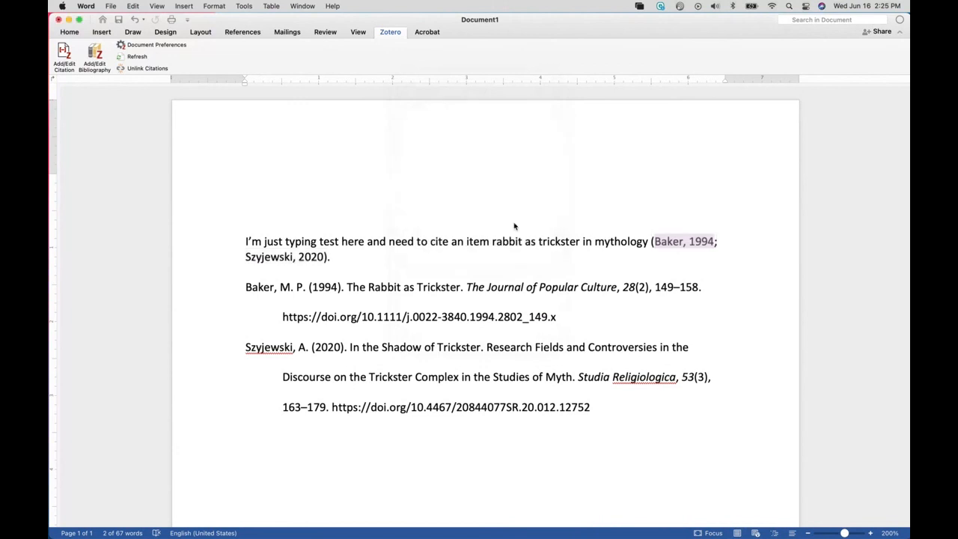
pyautogui.click(690, 243)
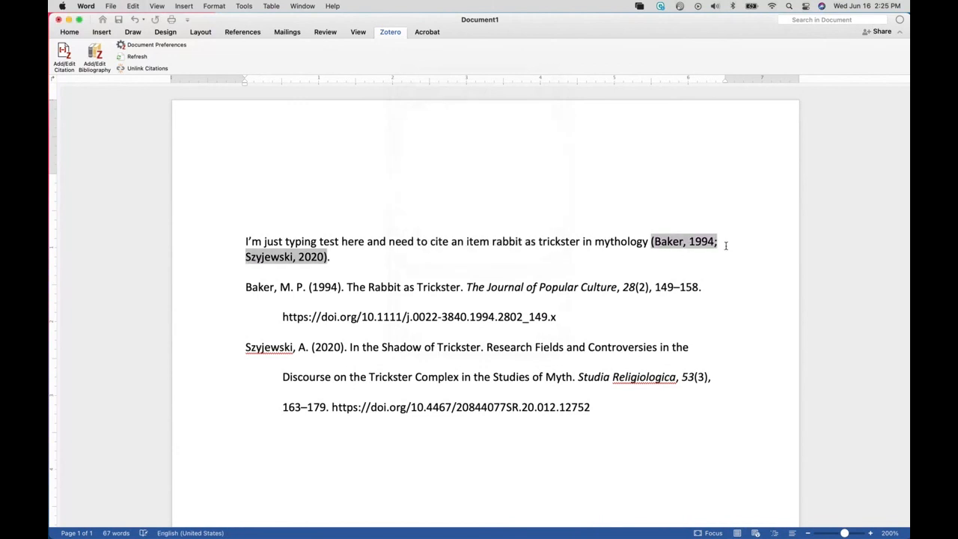
# Add a blank line between the cited sentence and the bibliography.
pyautogui.click(518, 263)
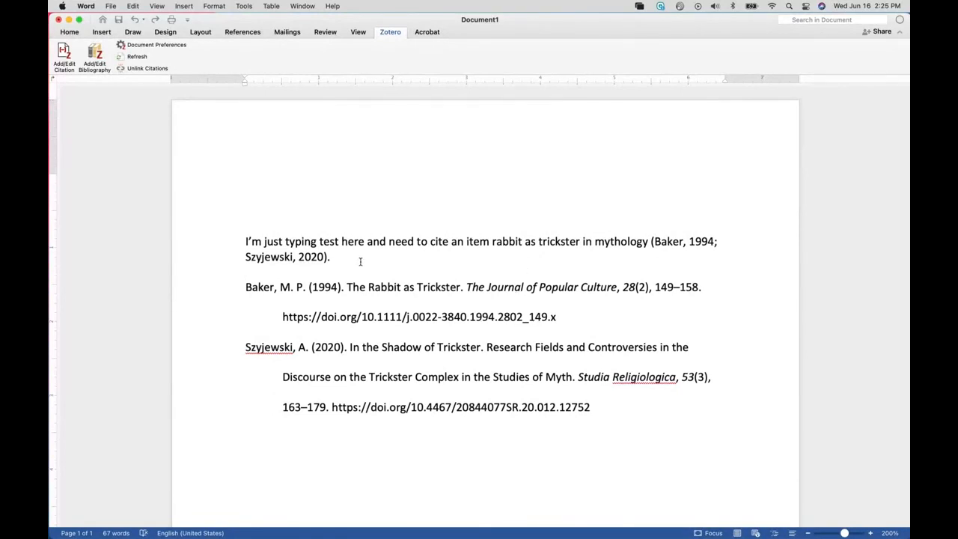
pyautogui.press('Return')
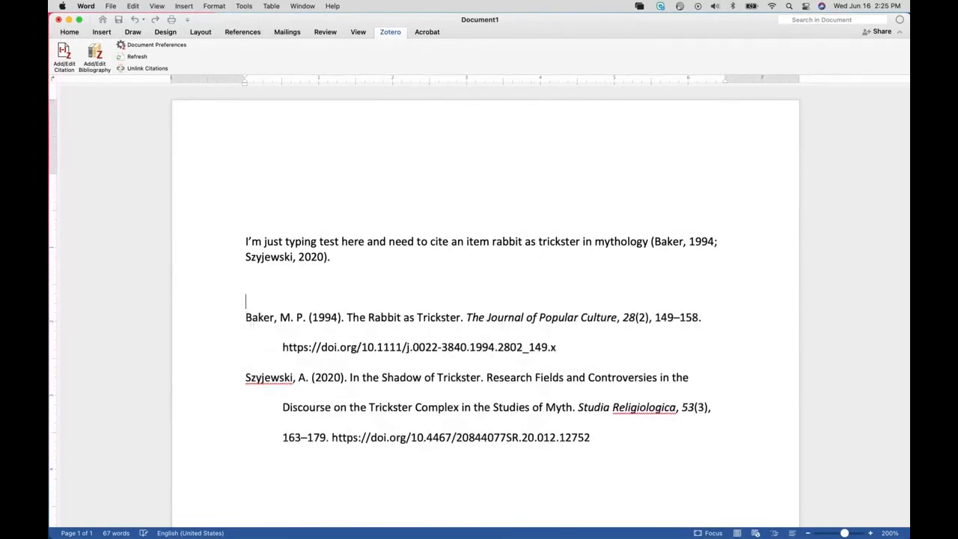
pyautogui.click(355, 258)
# Switch to Chrome and show the Zotero outline document in Google Docs.
pyautogui.click(382, 515)
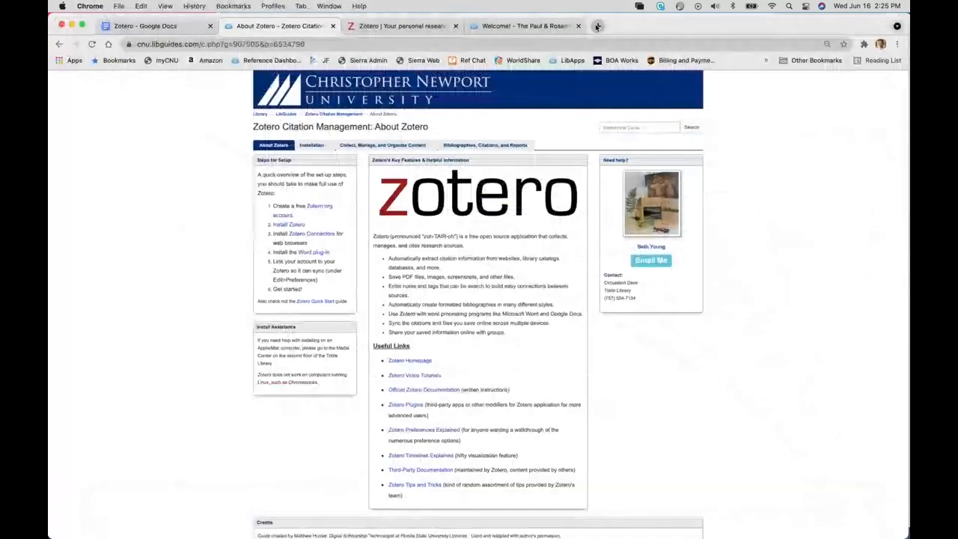
pyautogui.click(170, 28)
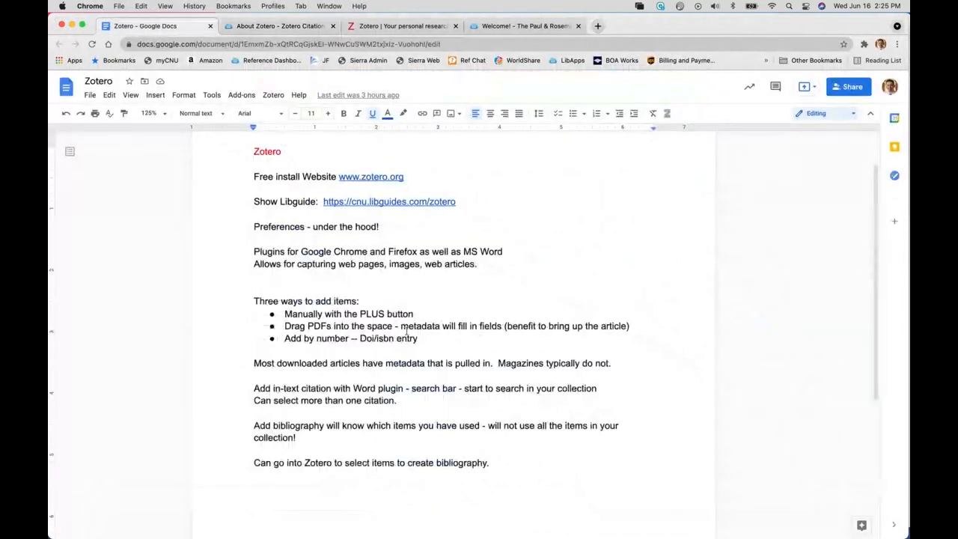
# Look over Google Docs' Zotero commands and try to add a citation at the end of the last outline line, cancelling the Google account sign-in.
pyautogui.click(274, 97)
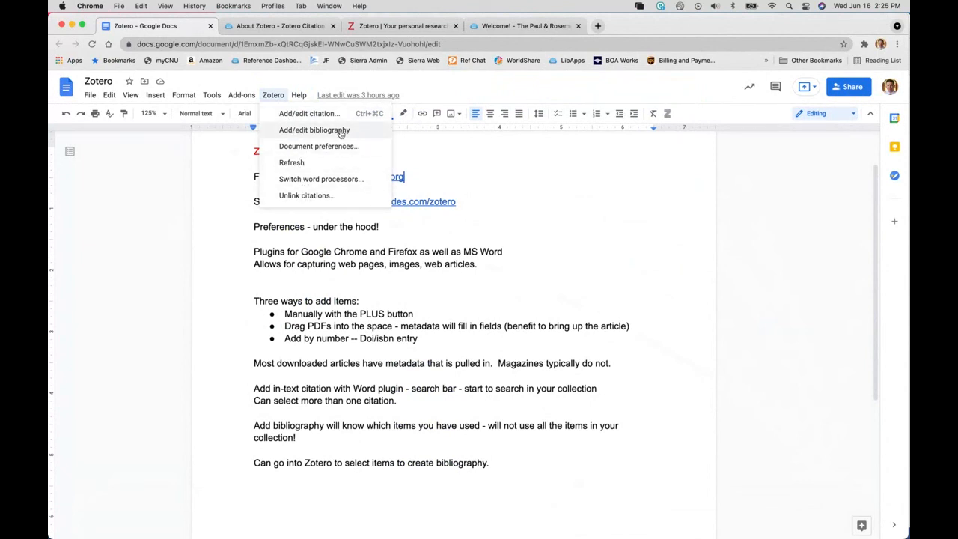
pyautogui.click(545, 240)
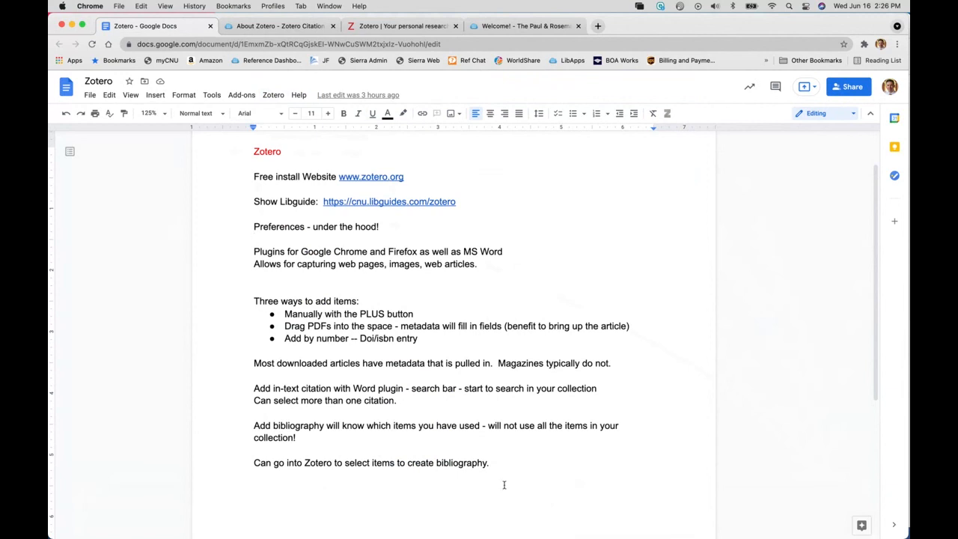
pyautogui.click(489, 464)
pyautogui.click(273, 95)
pyautogui.click(307, 114)
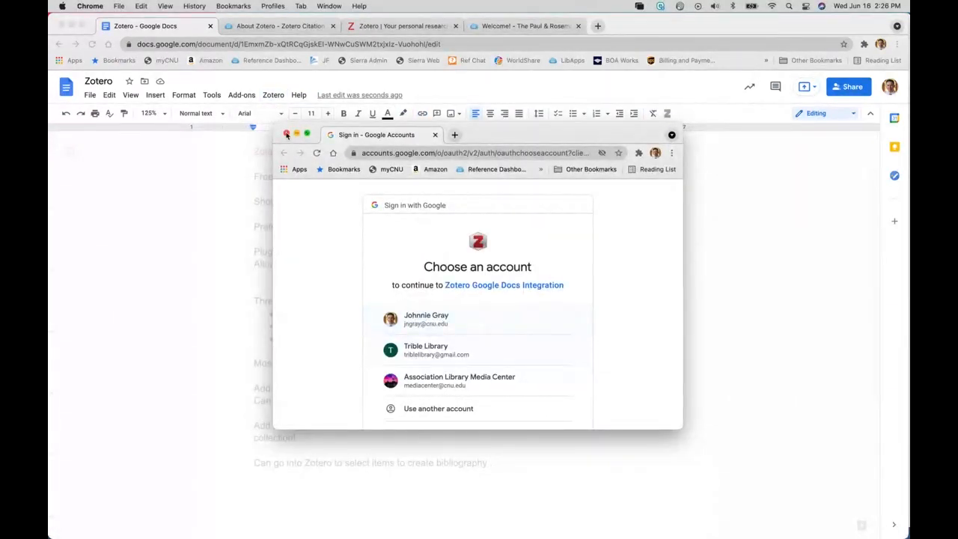
pyautogui.scroll(-1, 410, 307)
pyautogui.scroll(-2, 409, 305)
pyautogui.scroll(3, 410, 306)
pyautogui.click(286, 133)
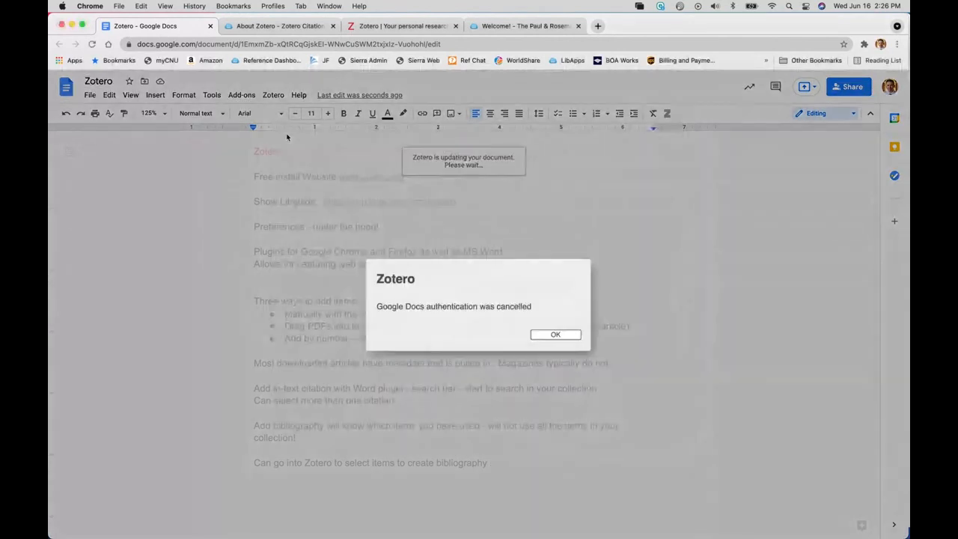
pyautogui.click(554, 335)
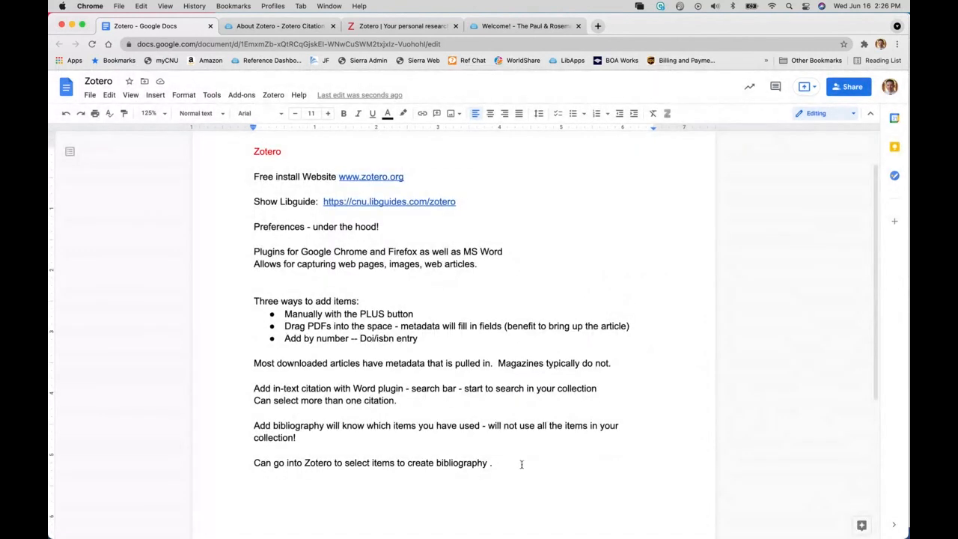
# Delete the stray character at the end of the outline's last line and minimise the Chrome window to return to the Word document.
pyautogui.press('BackSpace')
pyautogui.click(72, 25)
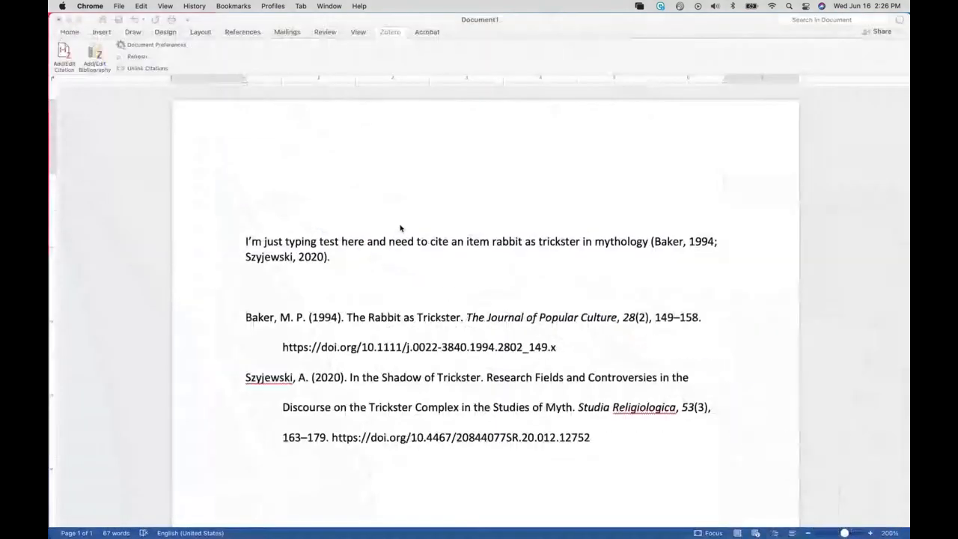